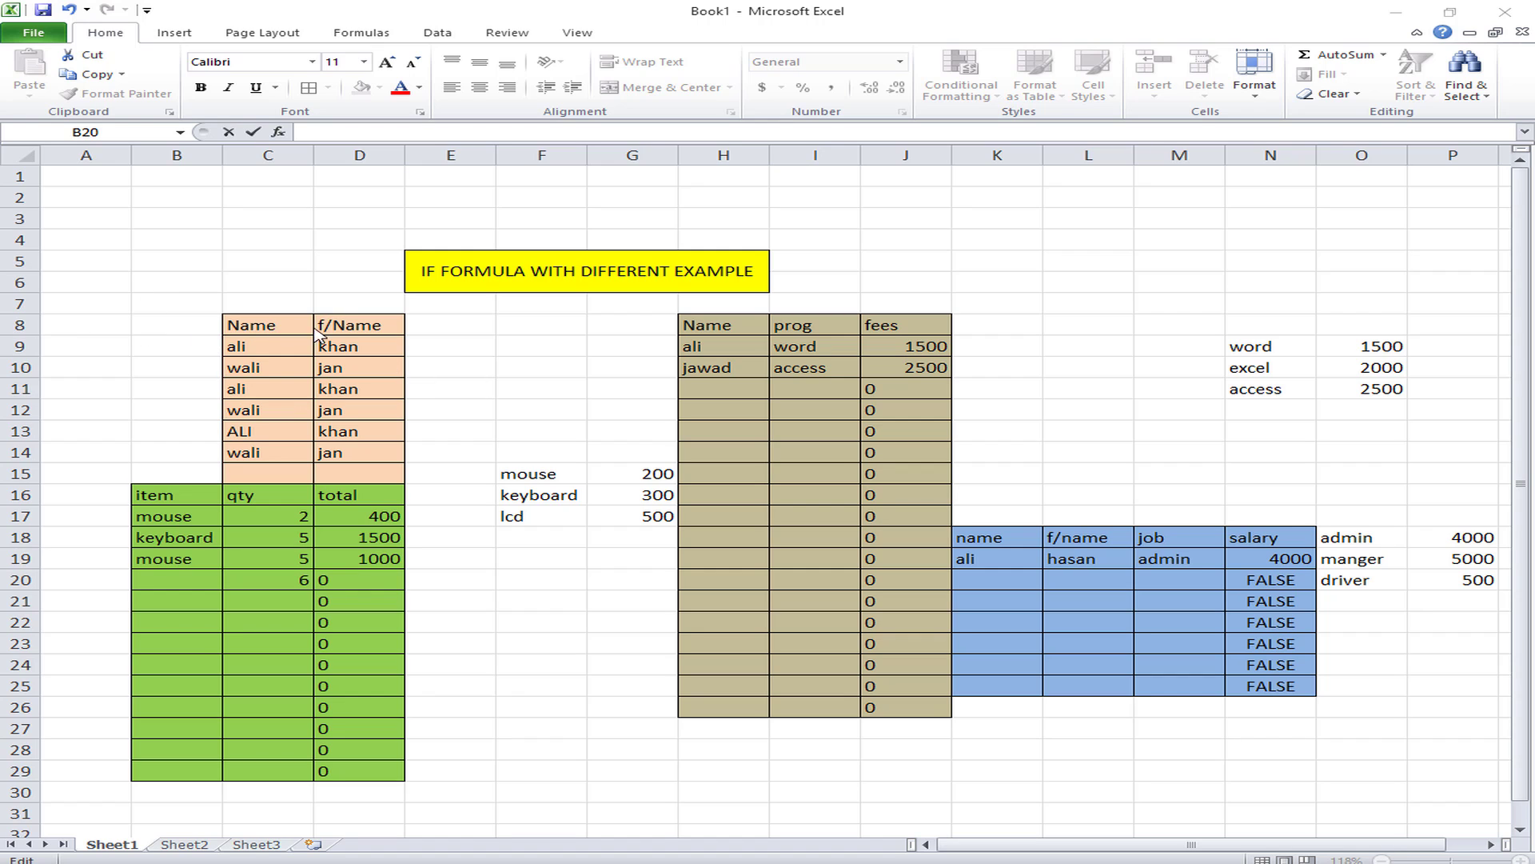
- Fill the empty Name cell C15 with the same first name as in C9
left_click(266, 467)
type("ali")
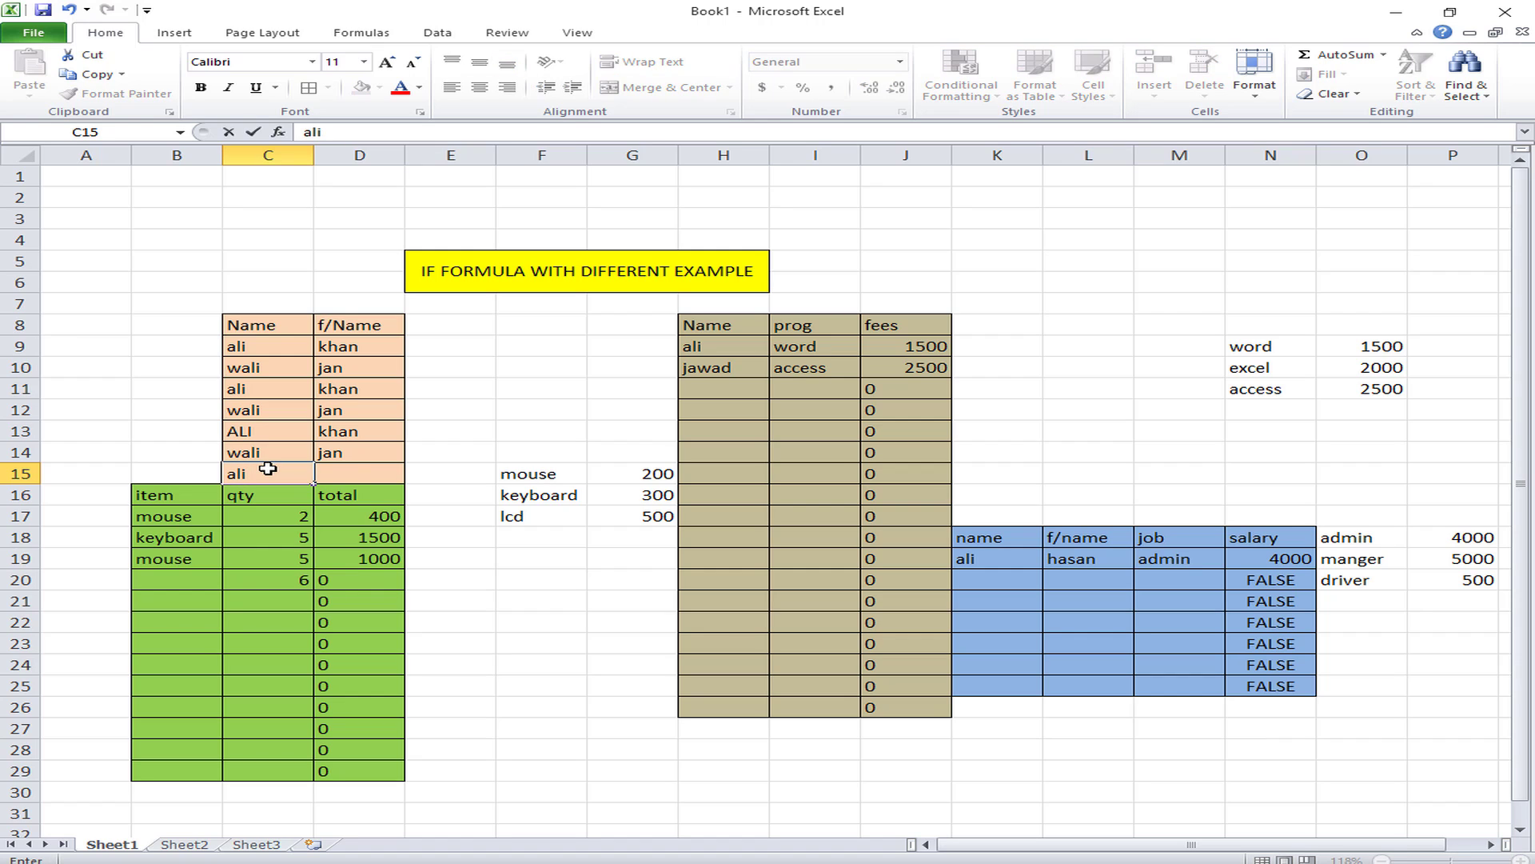
key("Return")
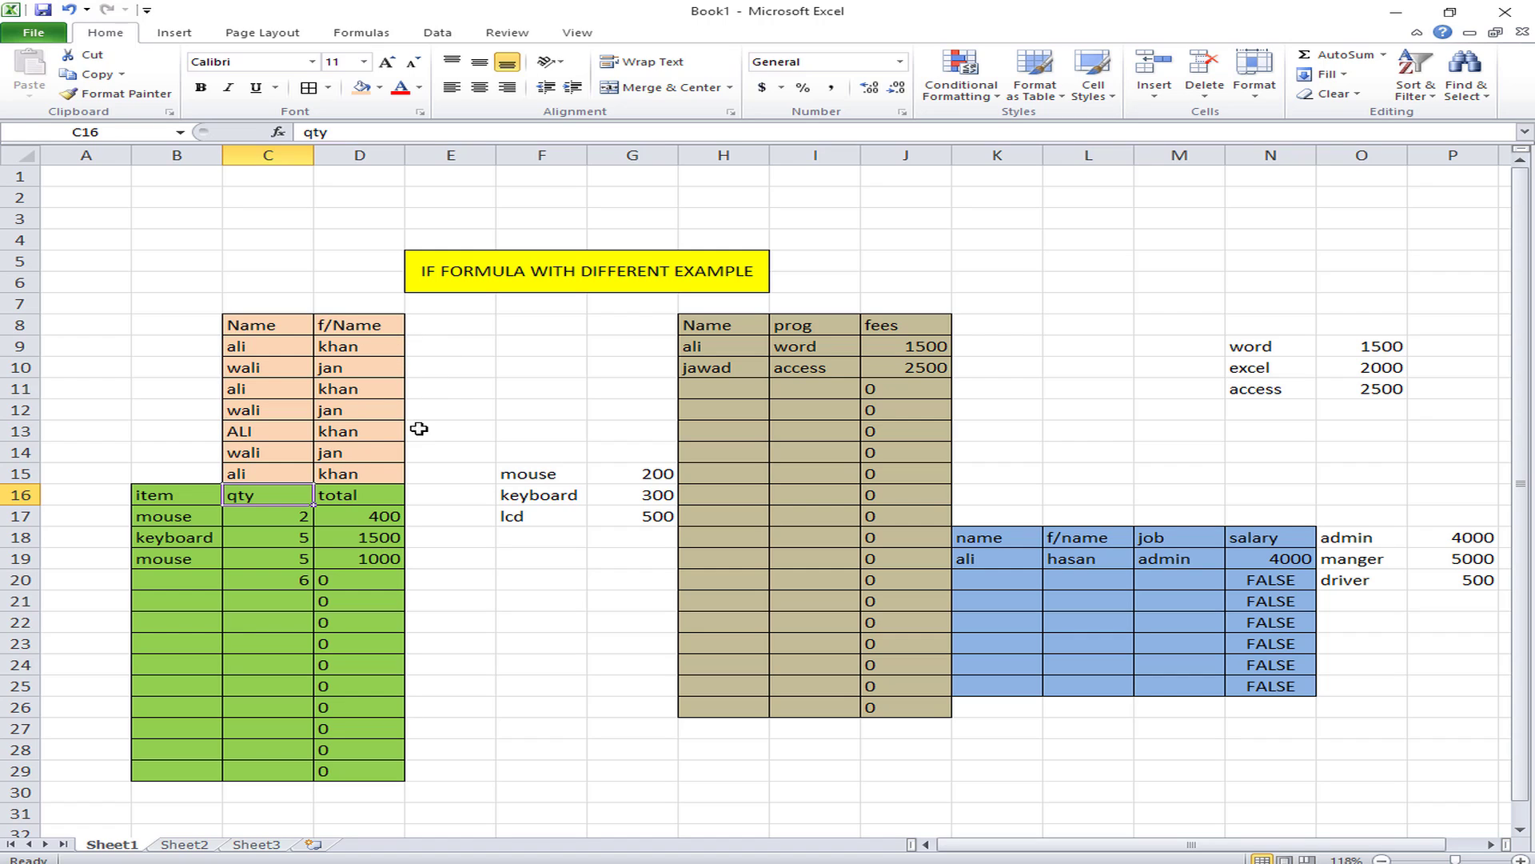
- Enter keyboard as the item in B20 and inspect the total formula in D20
left_click(180, 577)
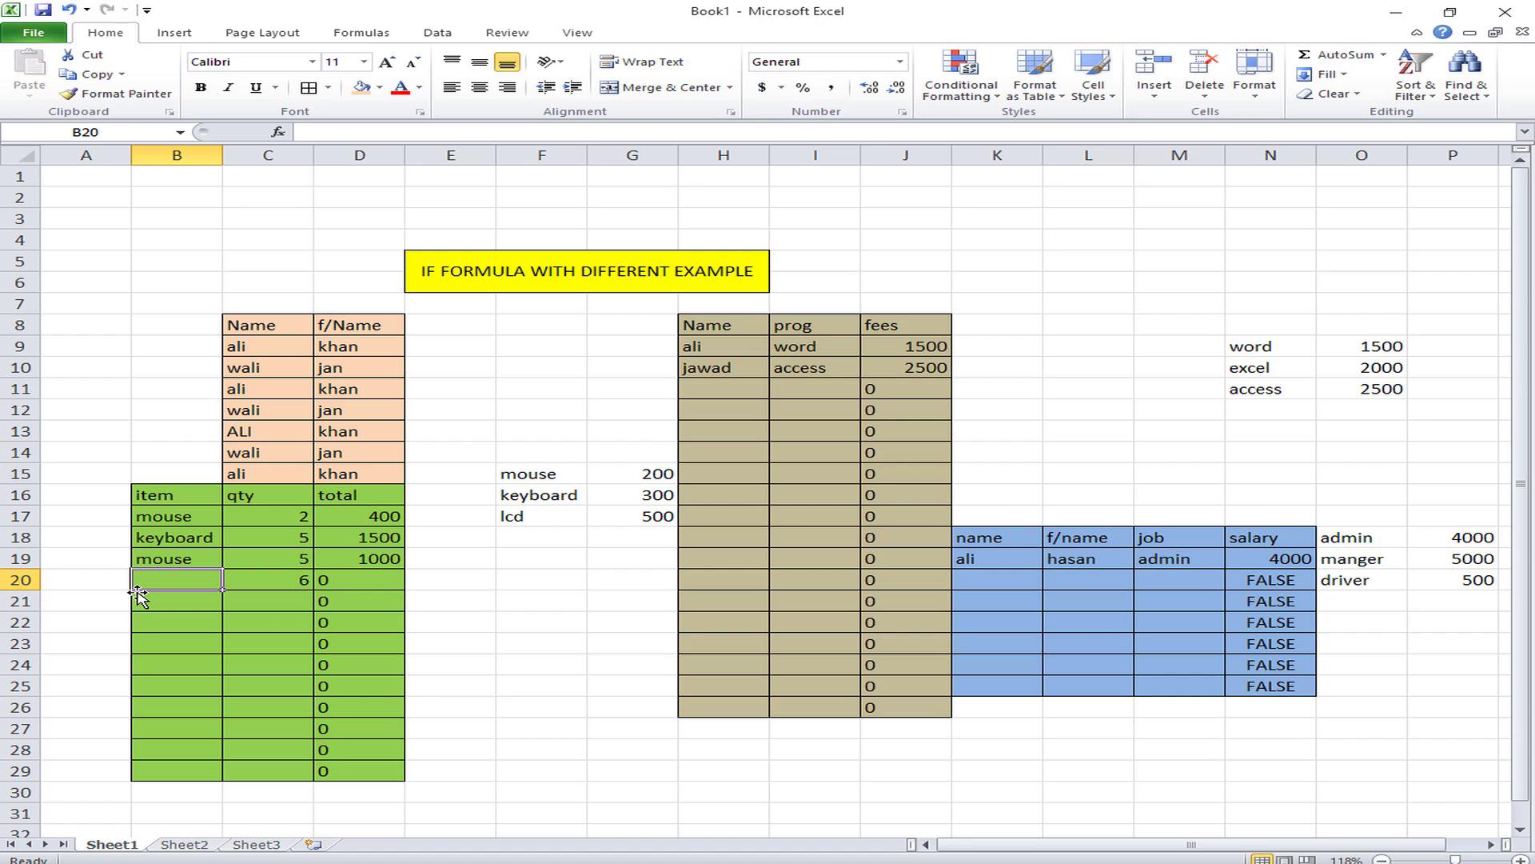
type("keyboard")
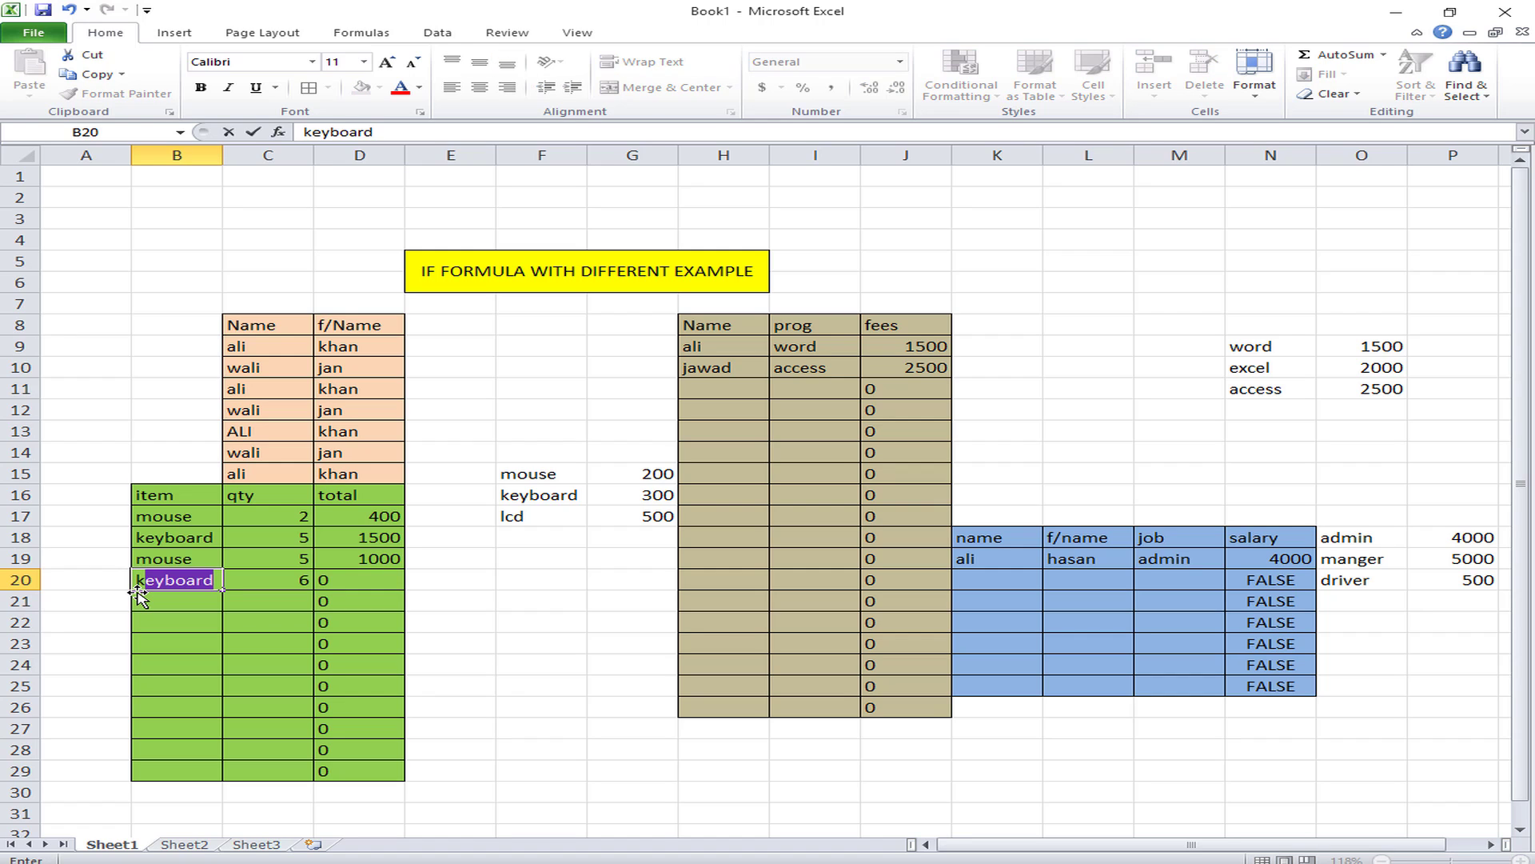
key("Return")
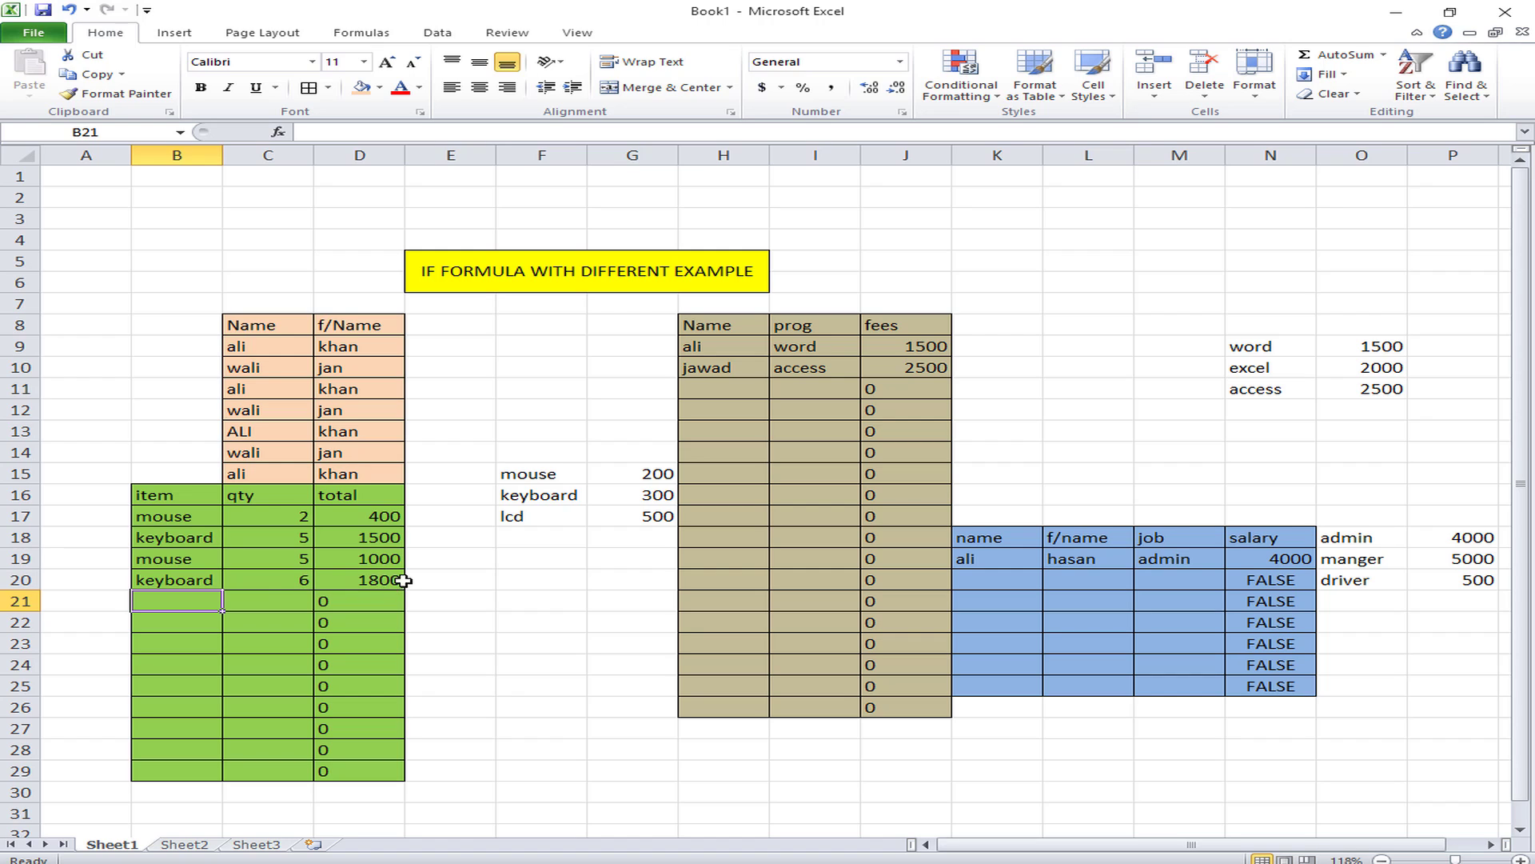
left_click(346, 583)
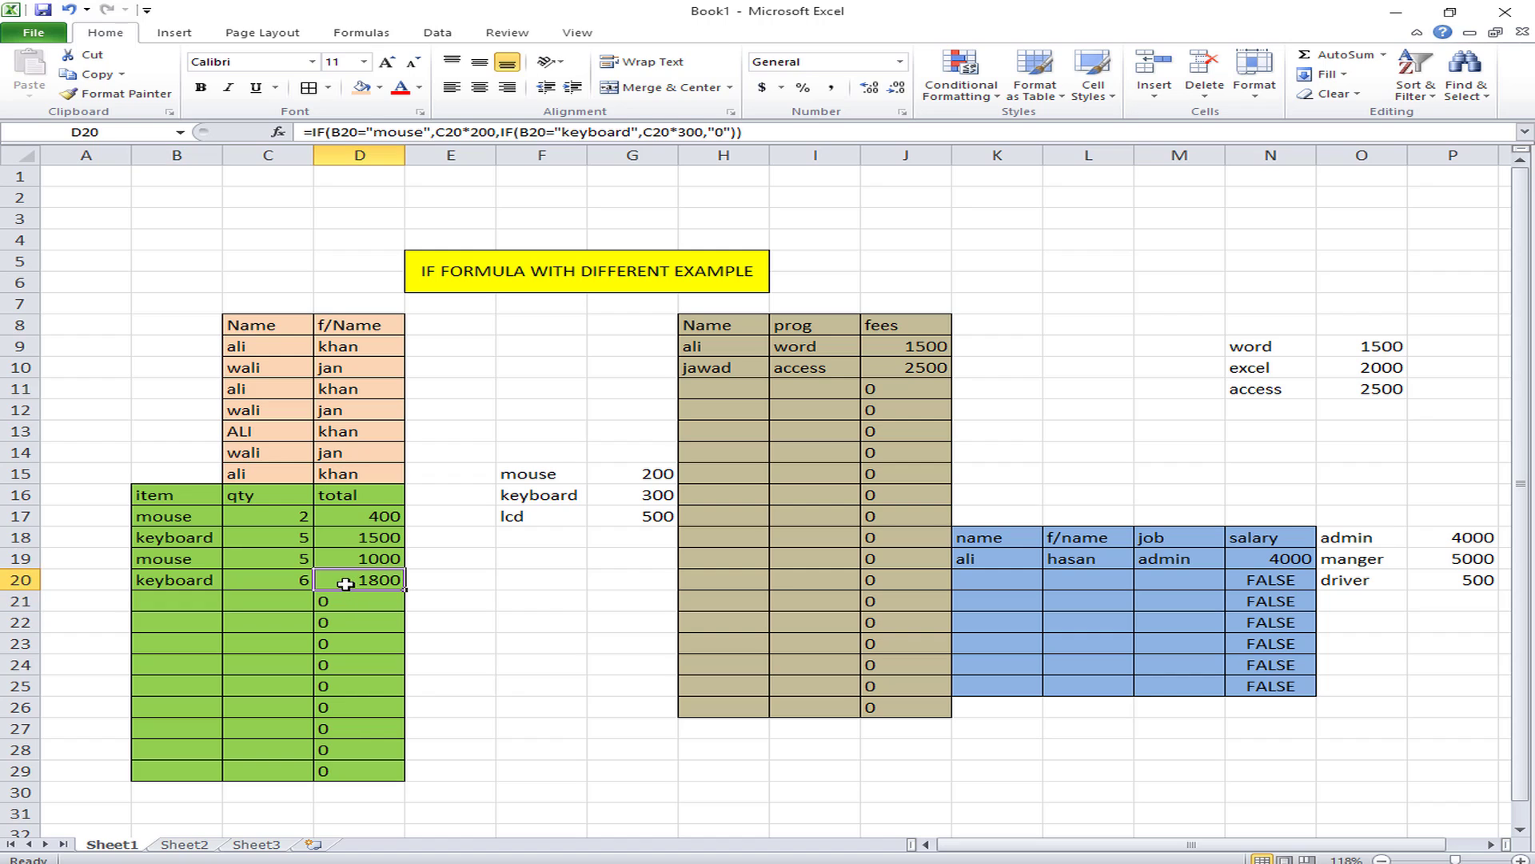
- Add a mouse entry with quantity 4 in row 21 of the item table and inspect its total formula
left_click(168, 609)
type("mous")
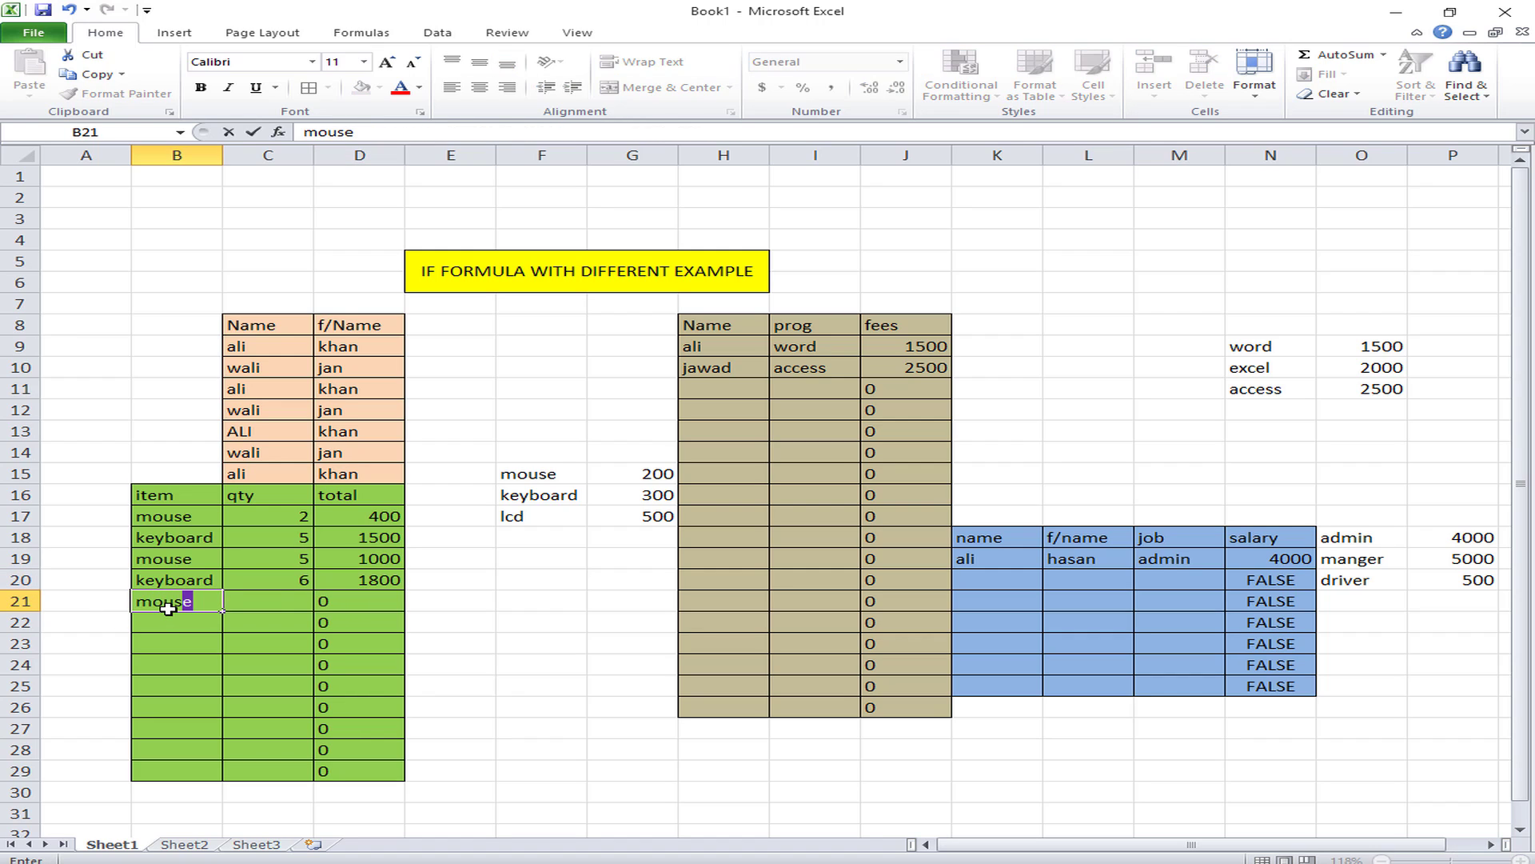
type("e")
left_click(264, 595)
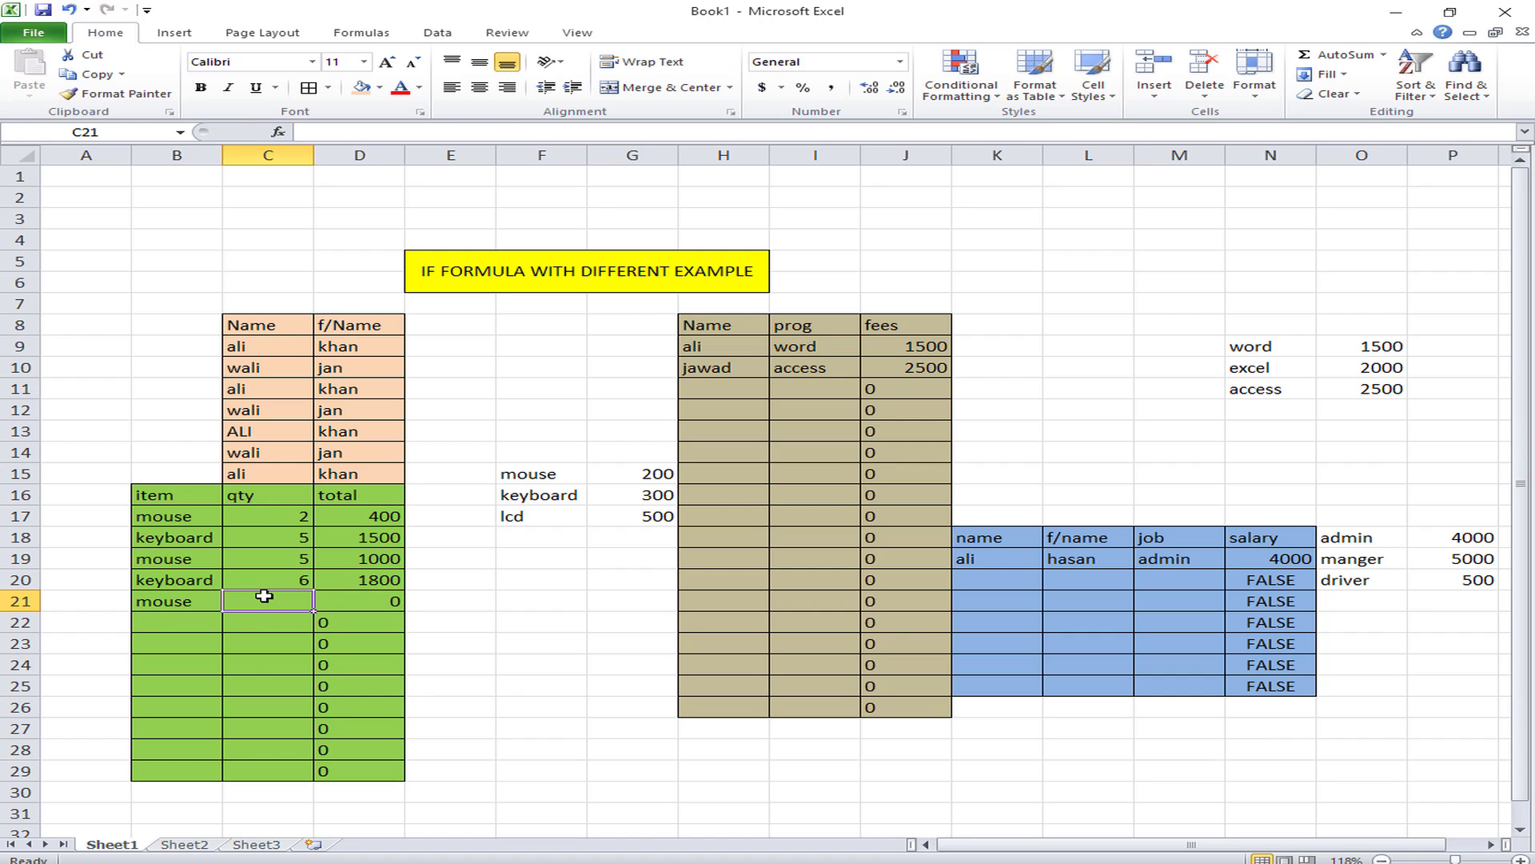
type("4")
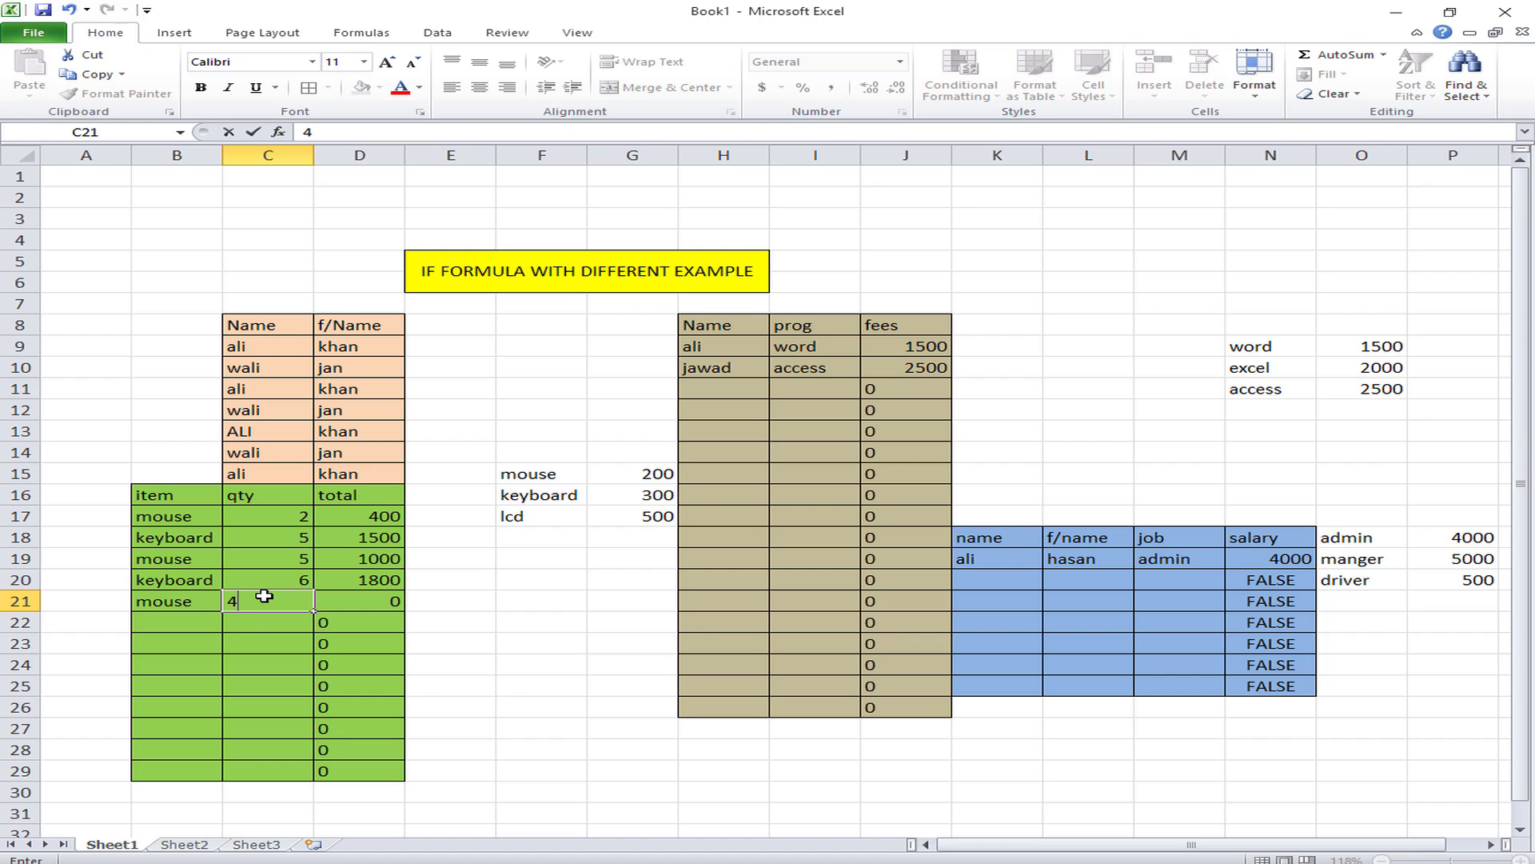
key("Return")
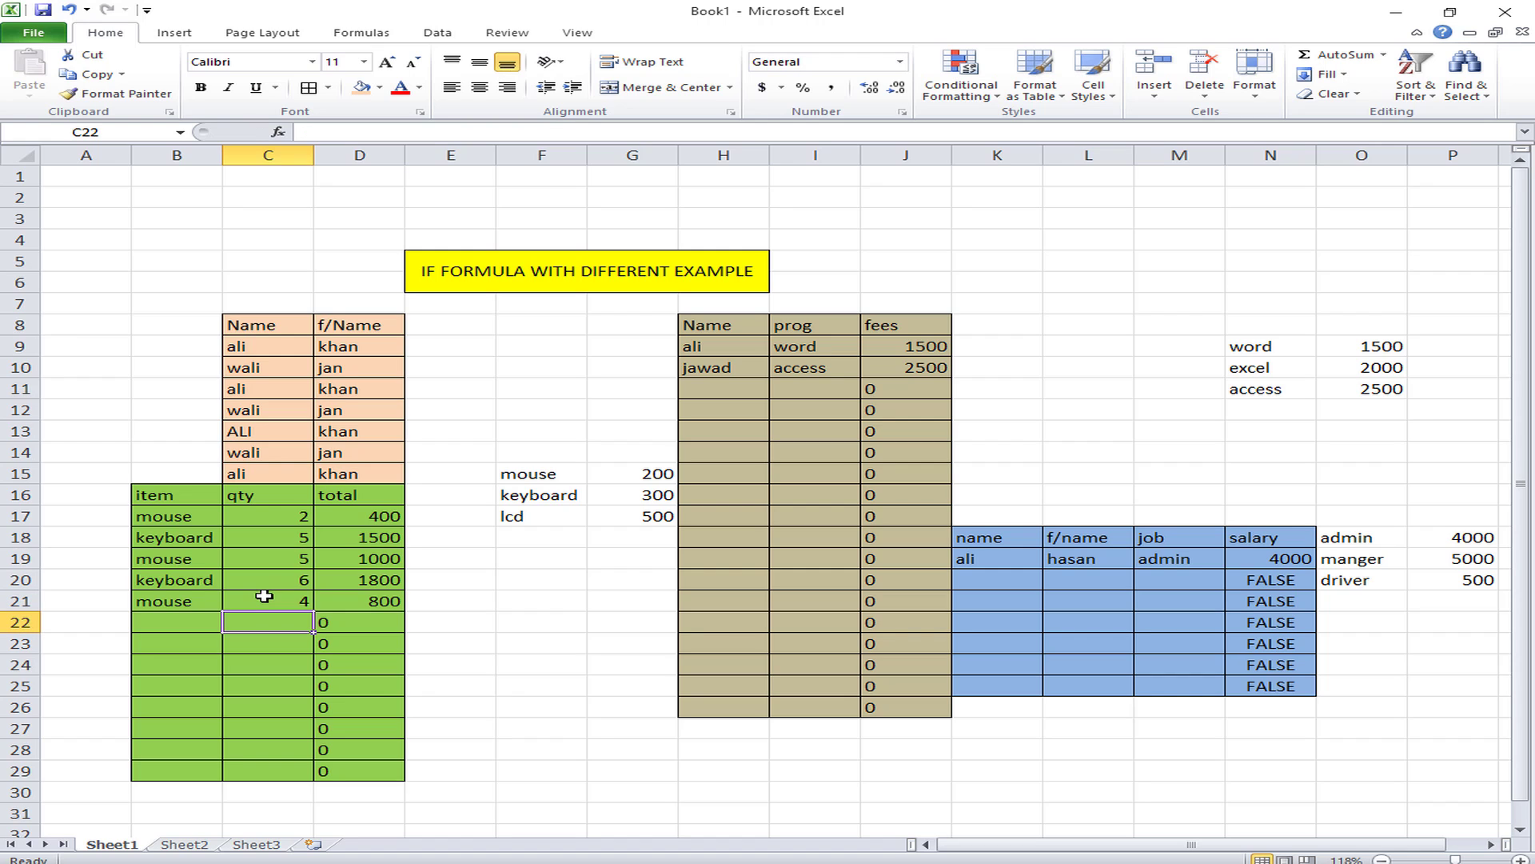
left_click(353, 604)
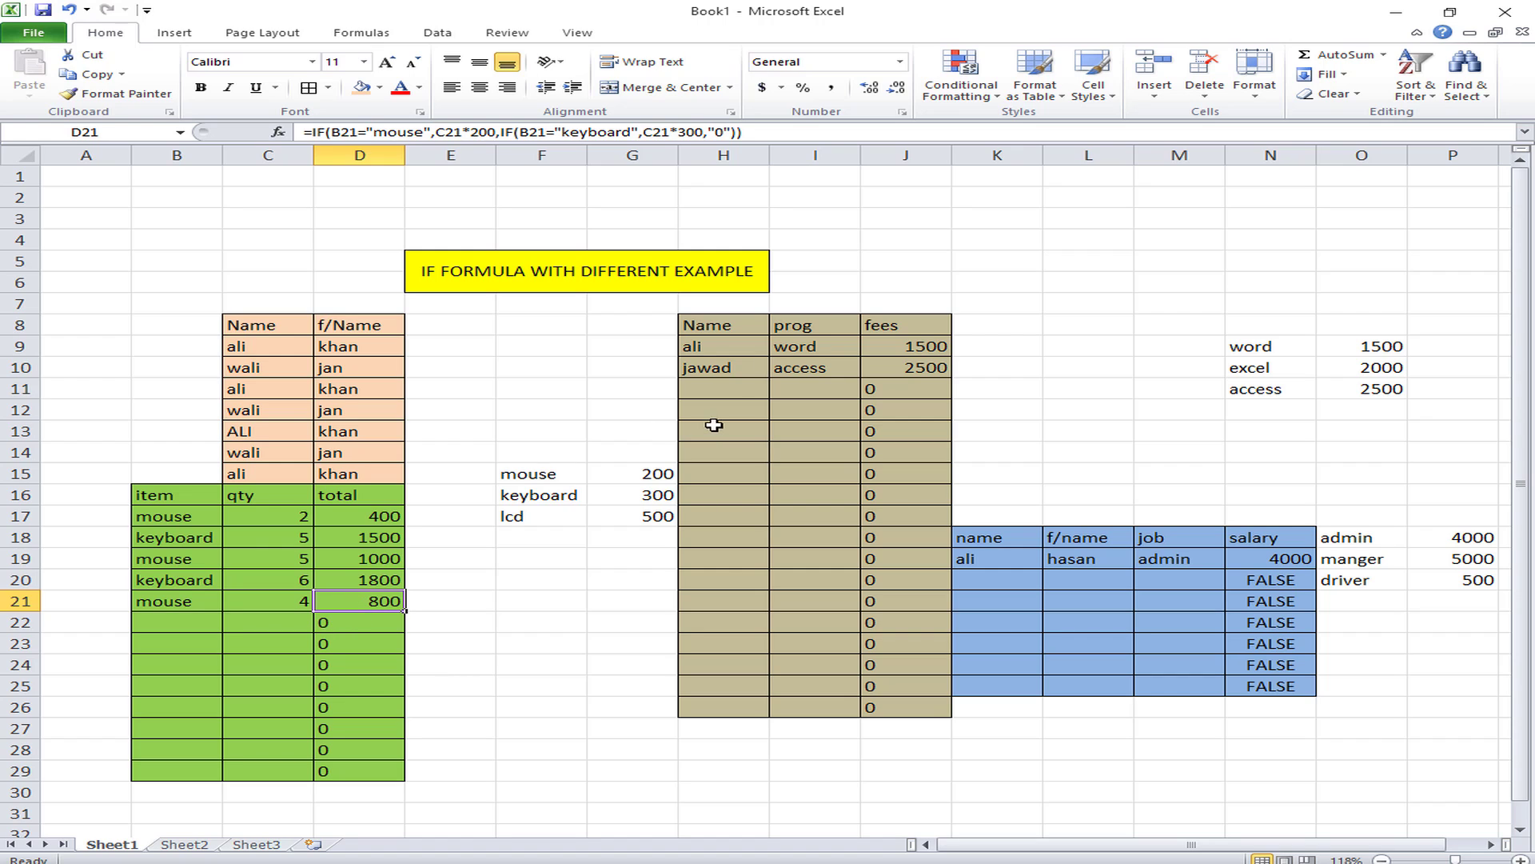
- Add a student in row 11 of the fees table, entering the student's name and excel as the program
left_click(707, 388)
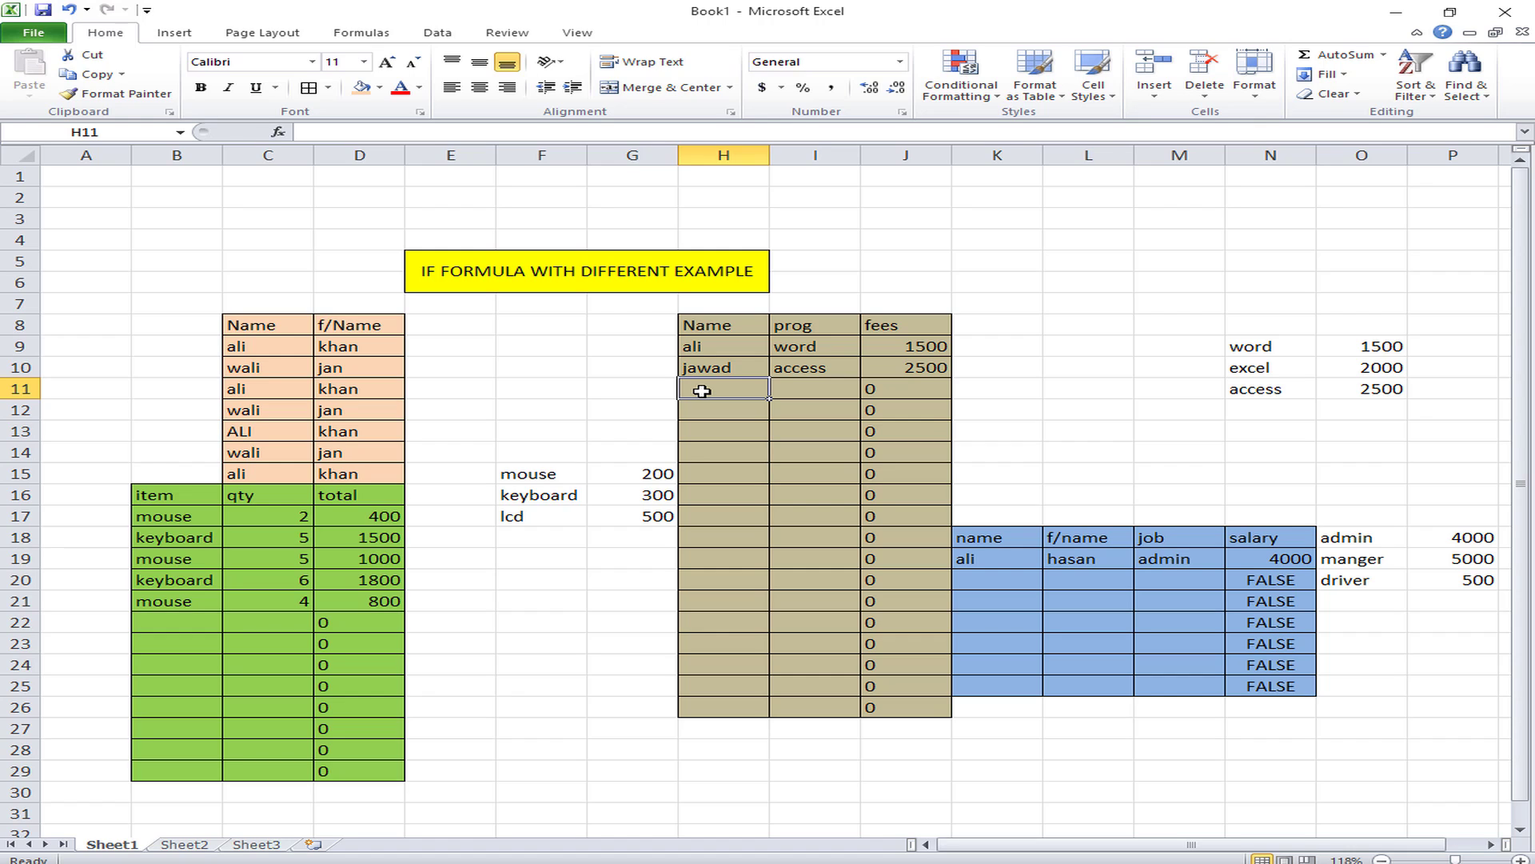
type("ahma")
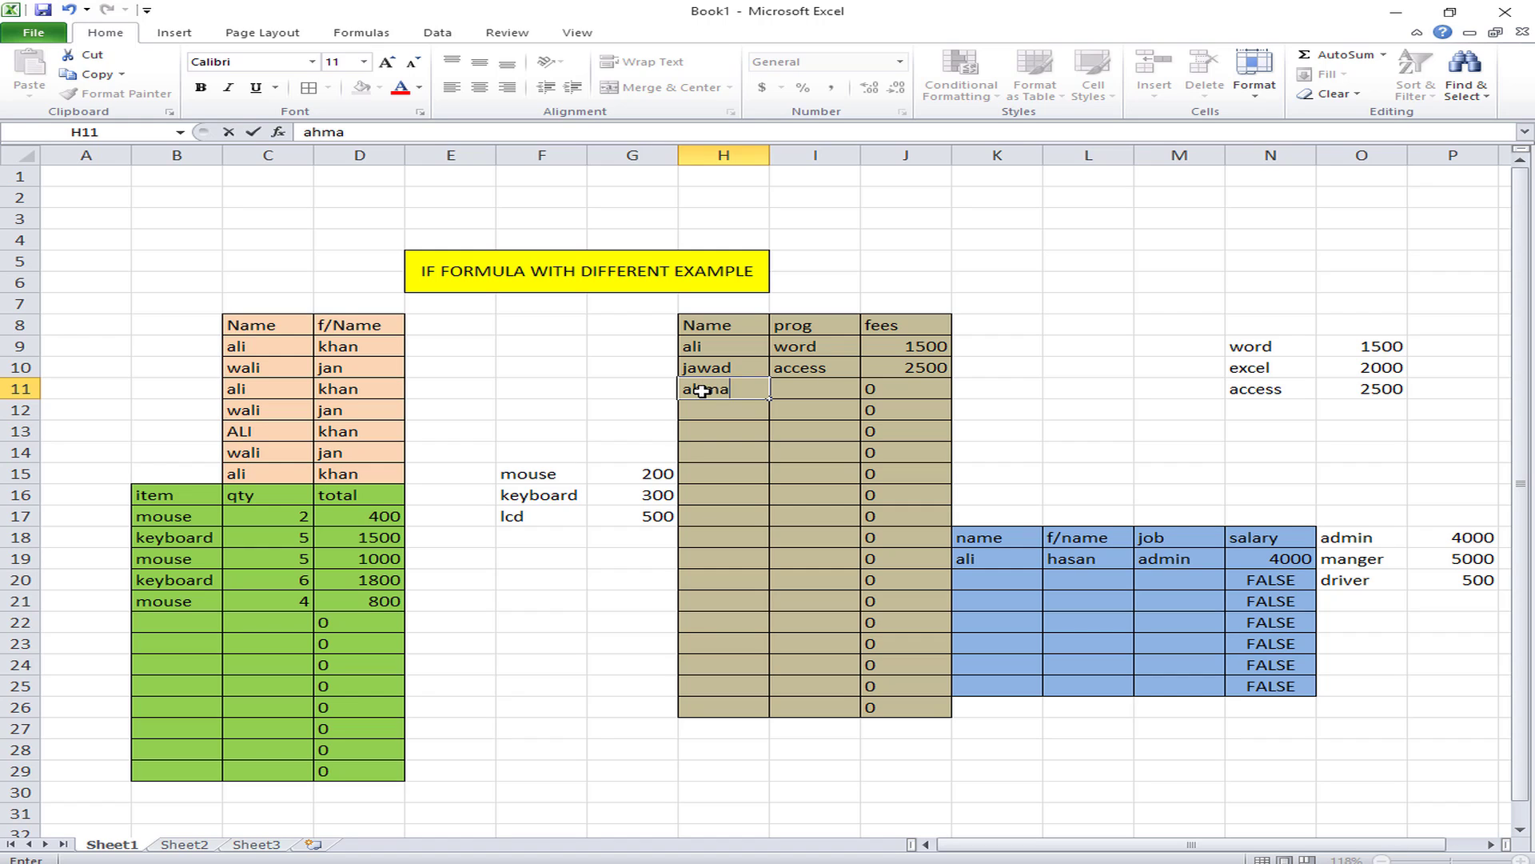
type("d")
left_click(798, 390)
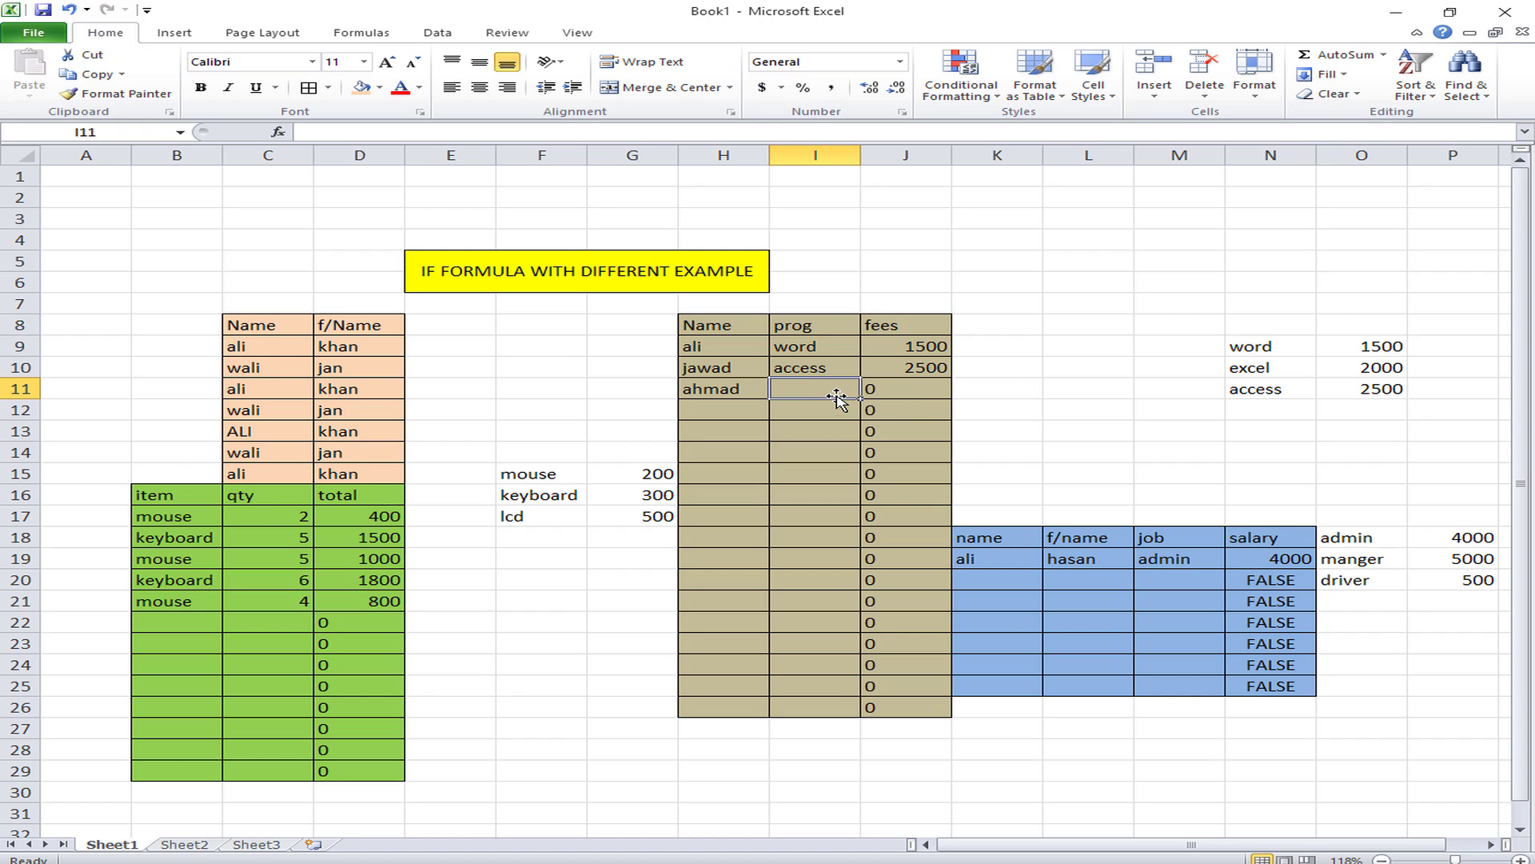
type("ex")
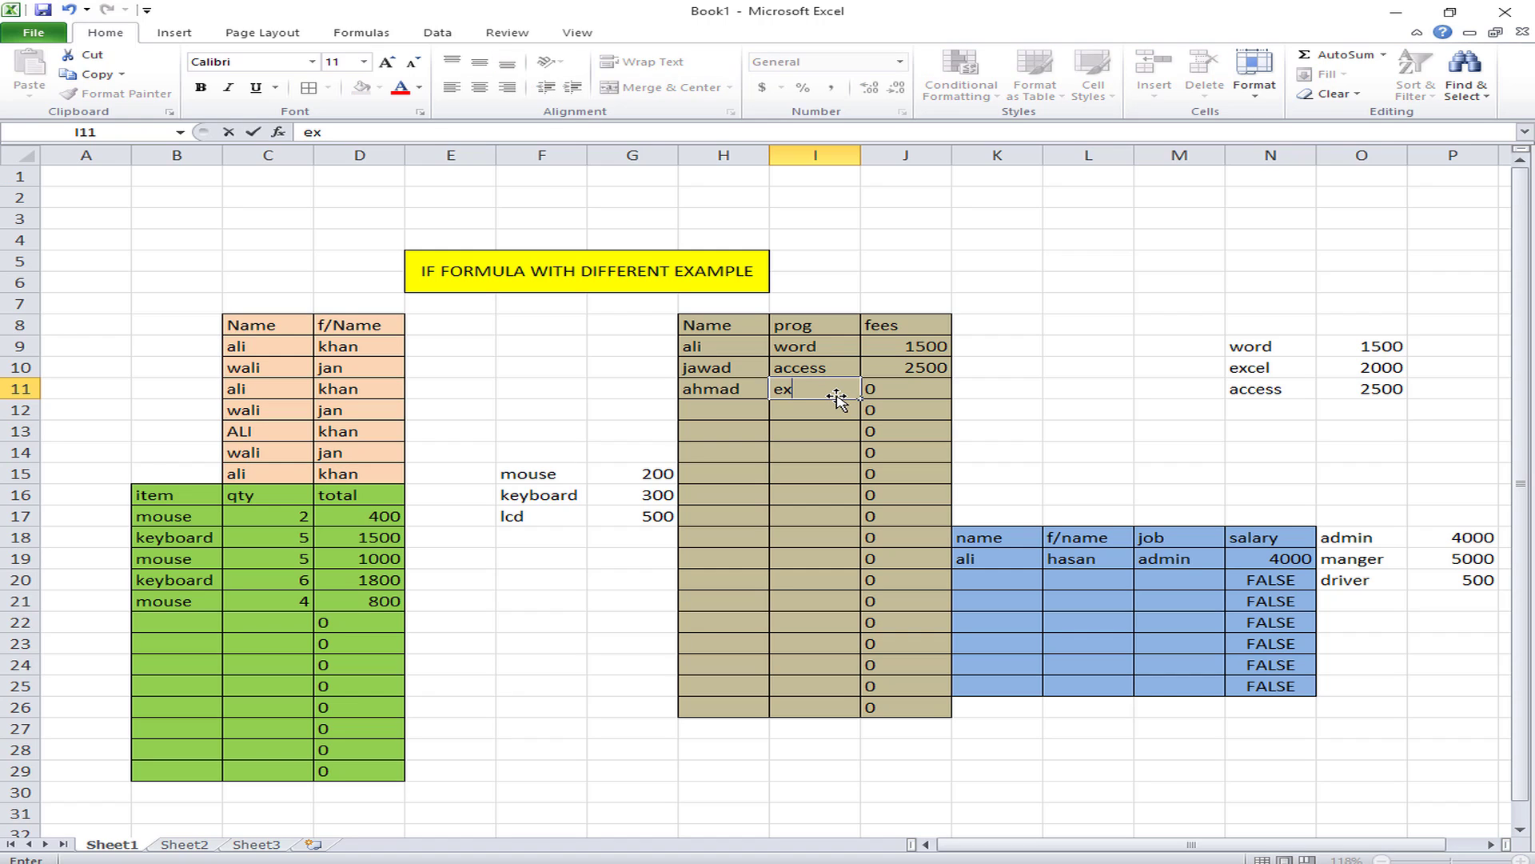
type("cel")
key("Return")
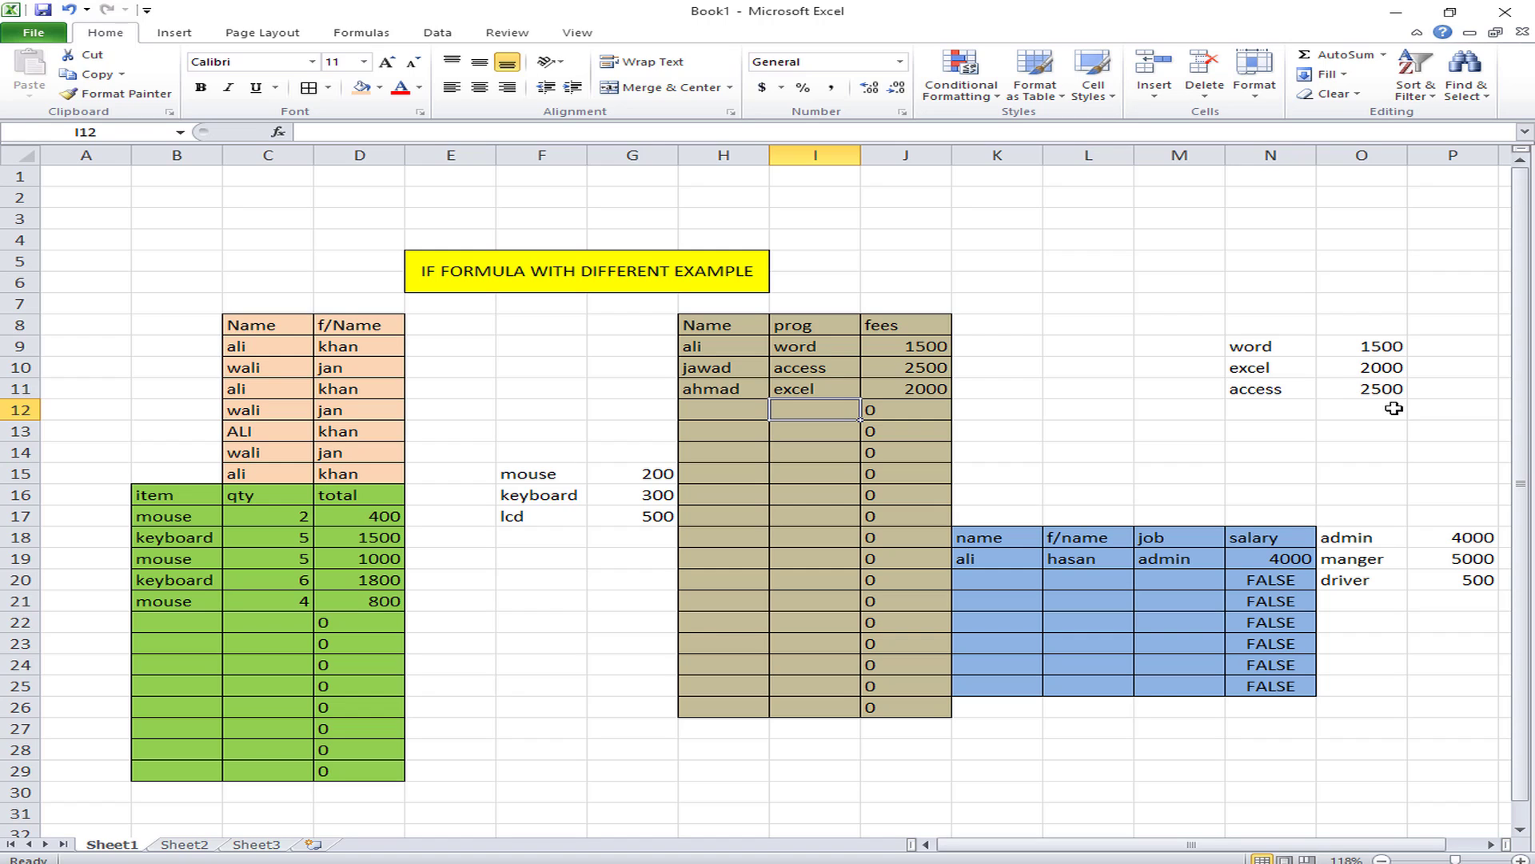
- Fill row 20 of the salary table with the employee's name, father's name and the job manger, and inspect the salary formula in N20
left_click(1008, 584)
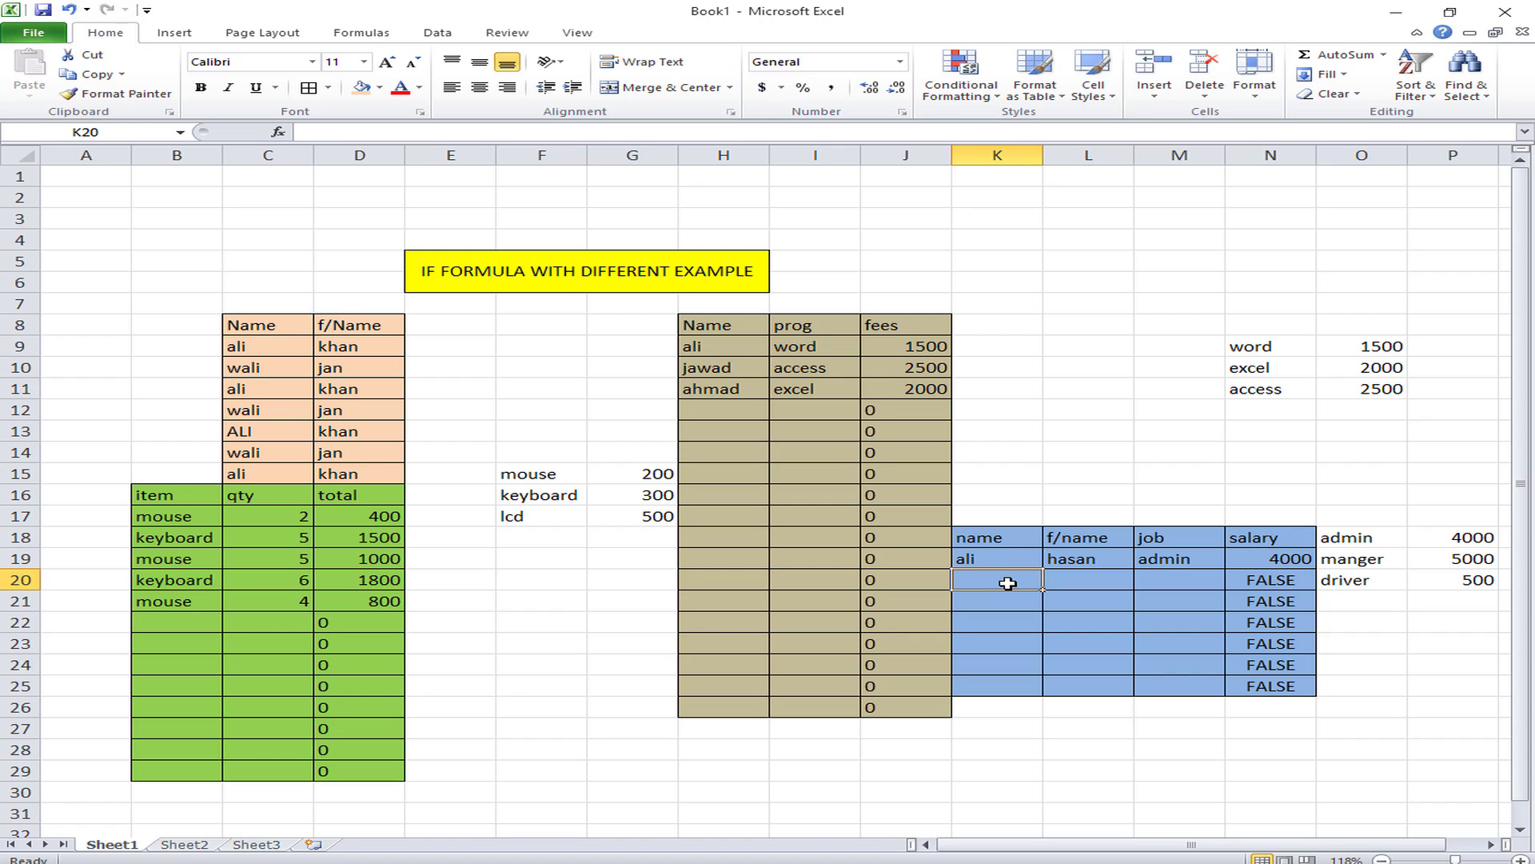
type("wali")
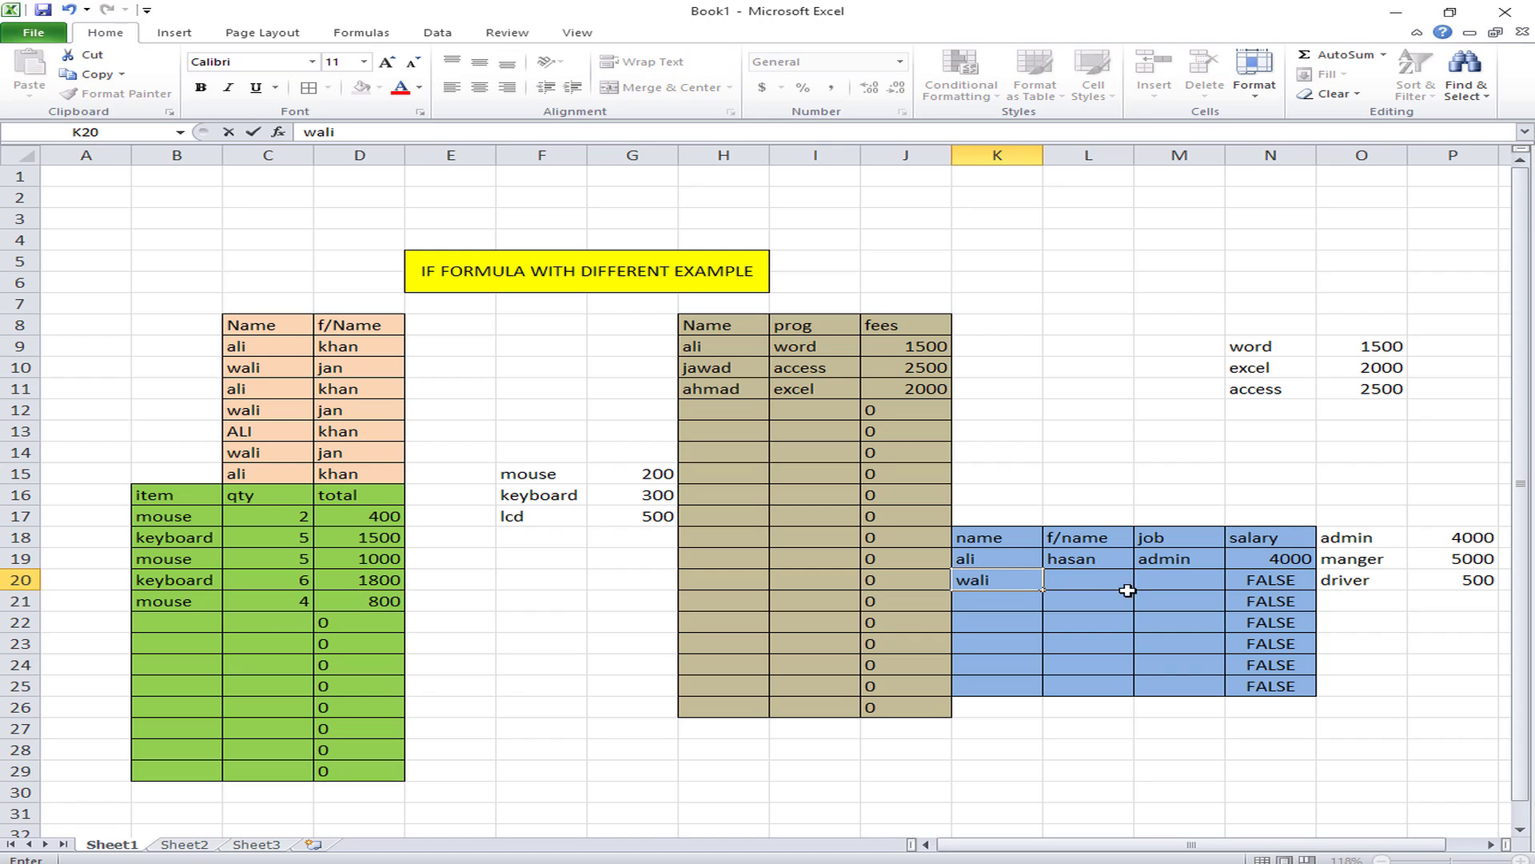
left_click(1092, 589)
type("khan")
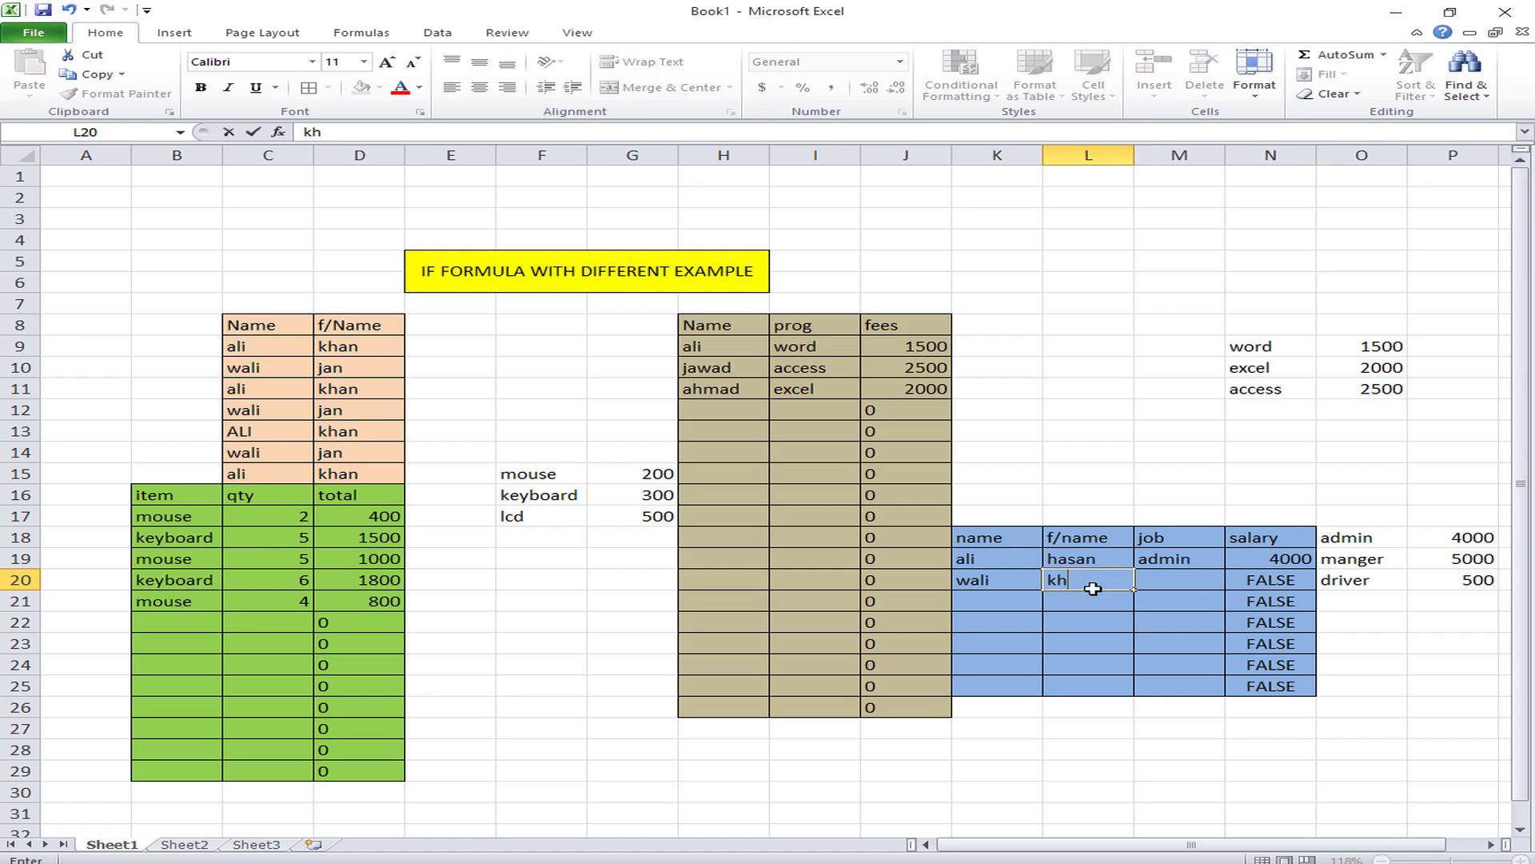
left_click(1169, 588)
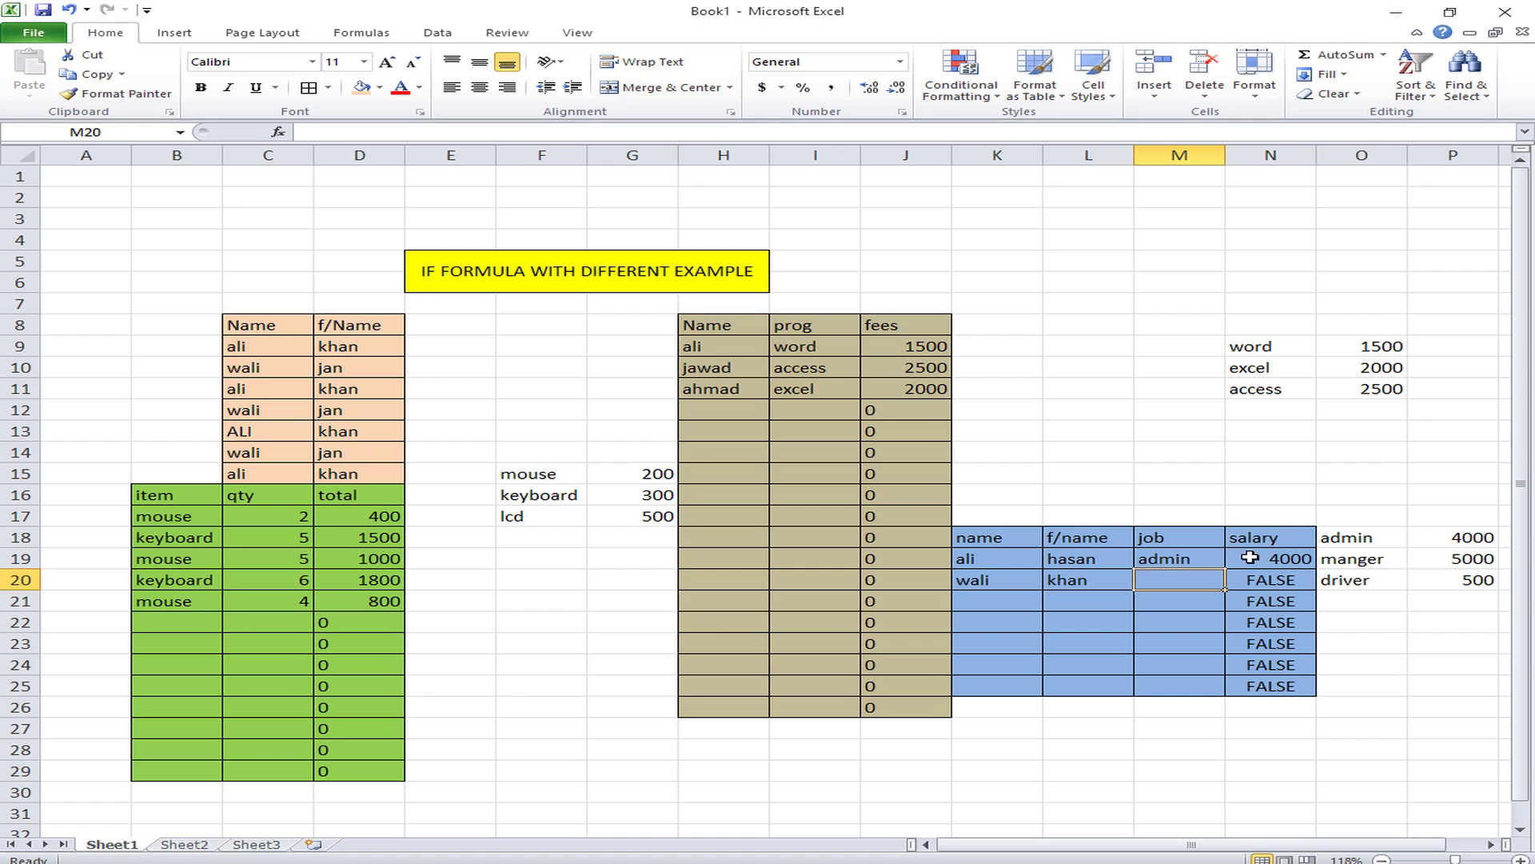
type("manger")
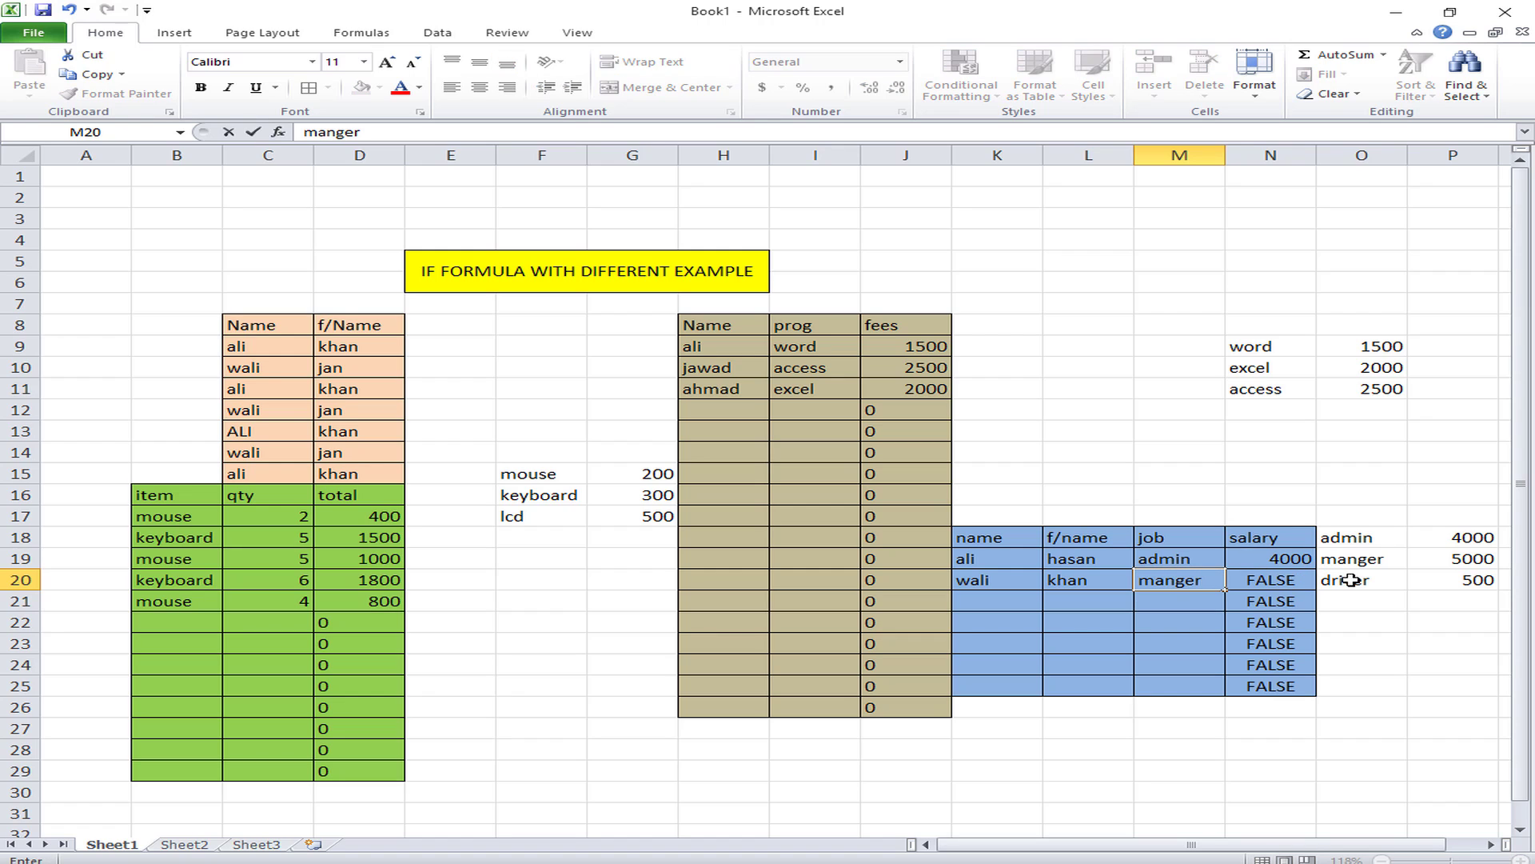
key("Return")
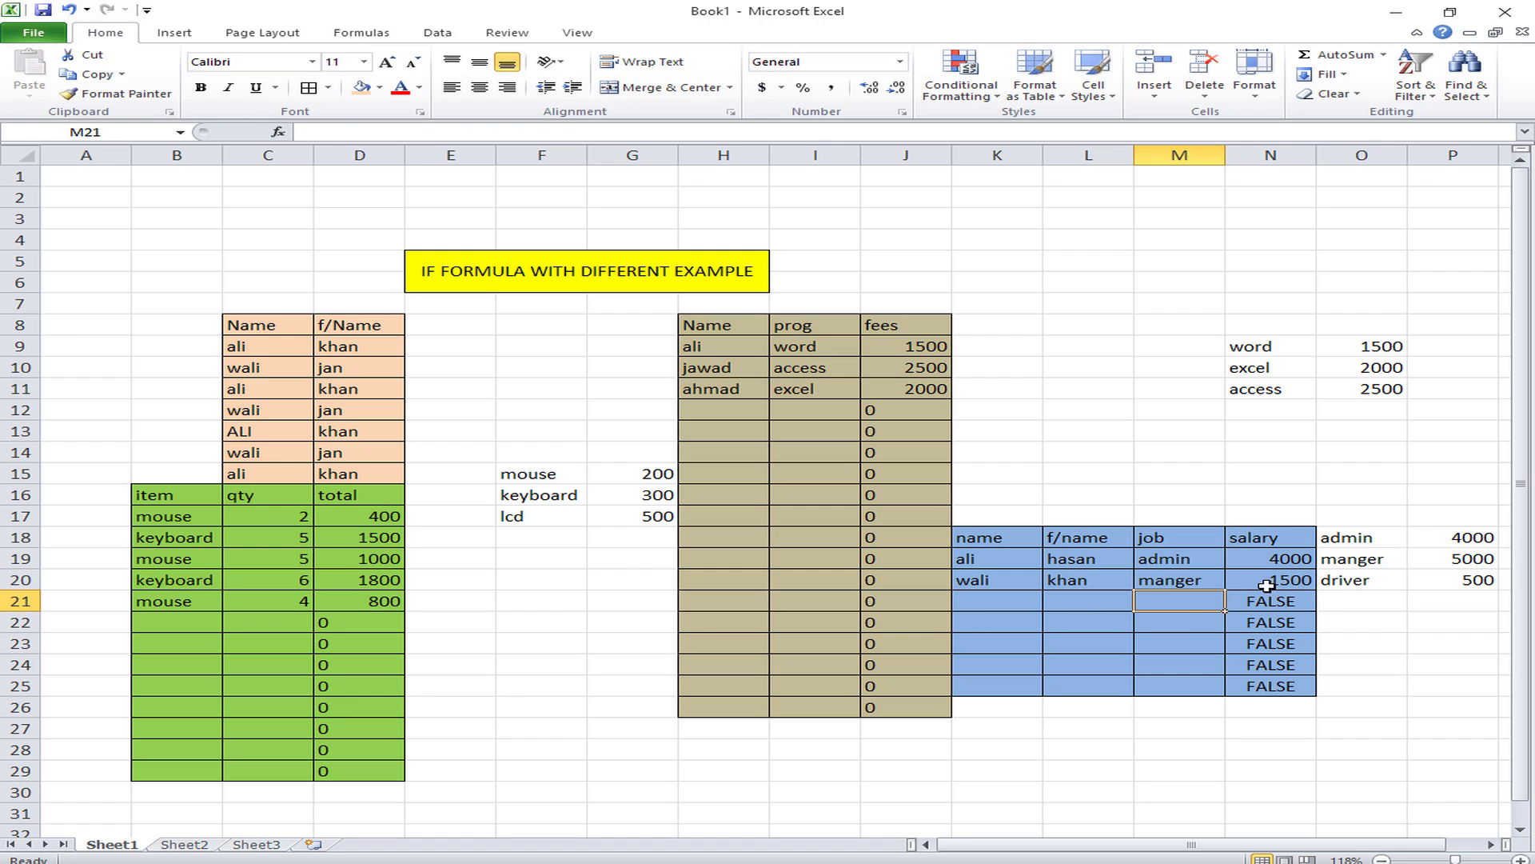
left_click(1243, 575)
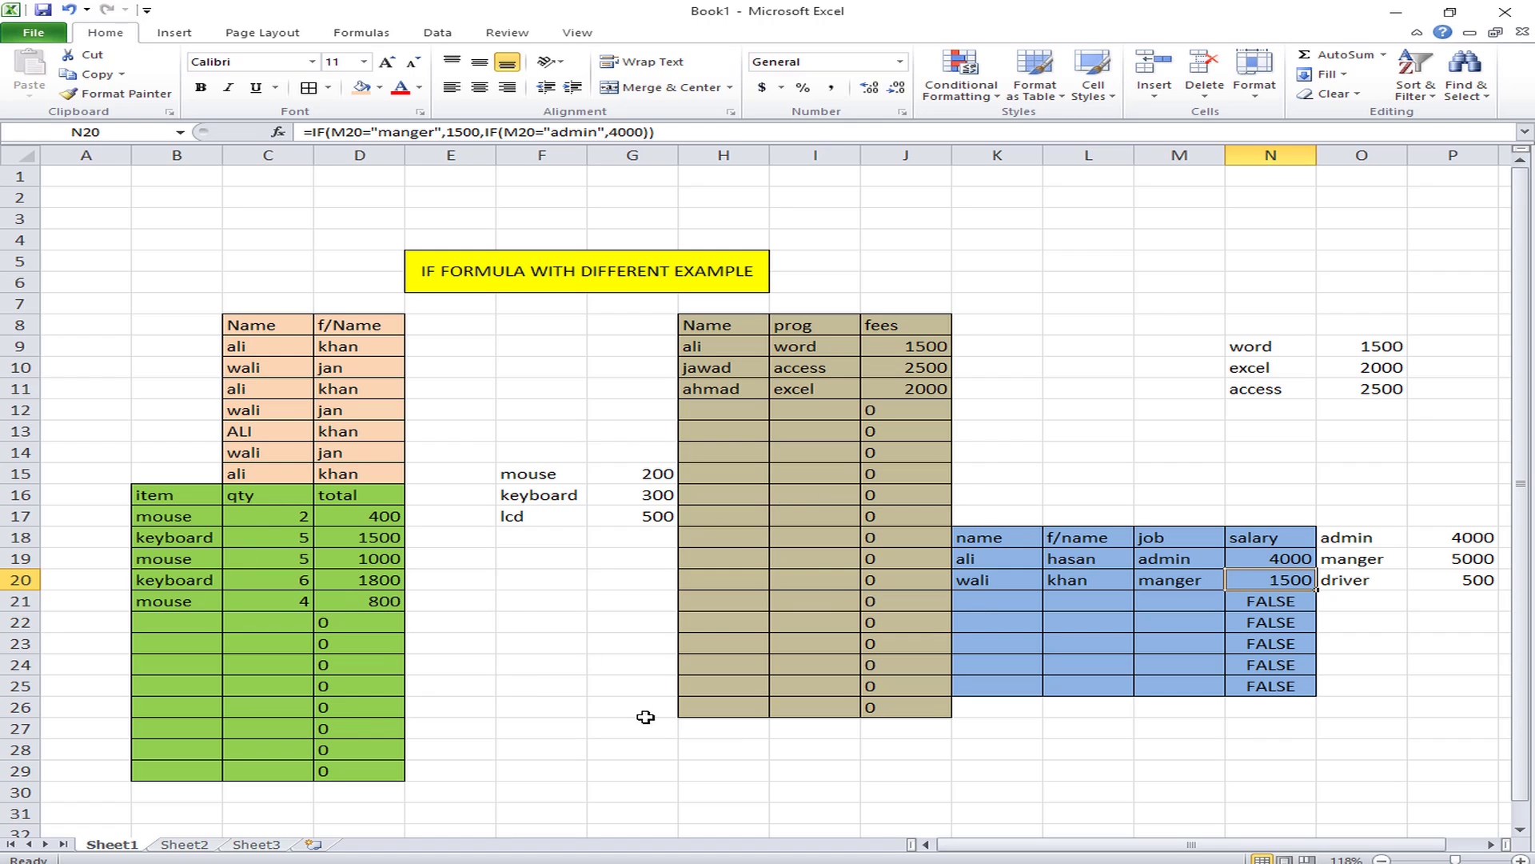
- On Sheet2, start an IF formula in C7 that tests whether B7 equals the quoted first name used in Sheet1's C9
left_click(184, 845)
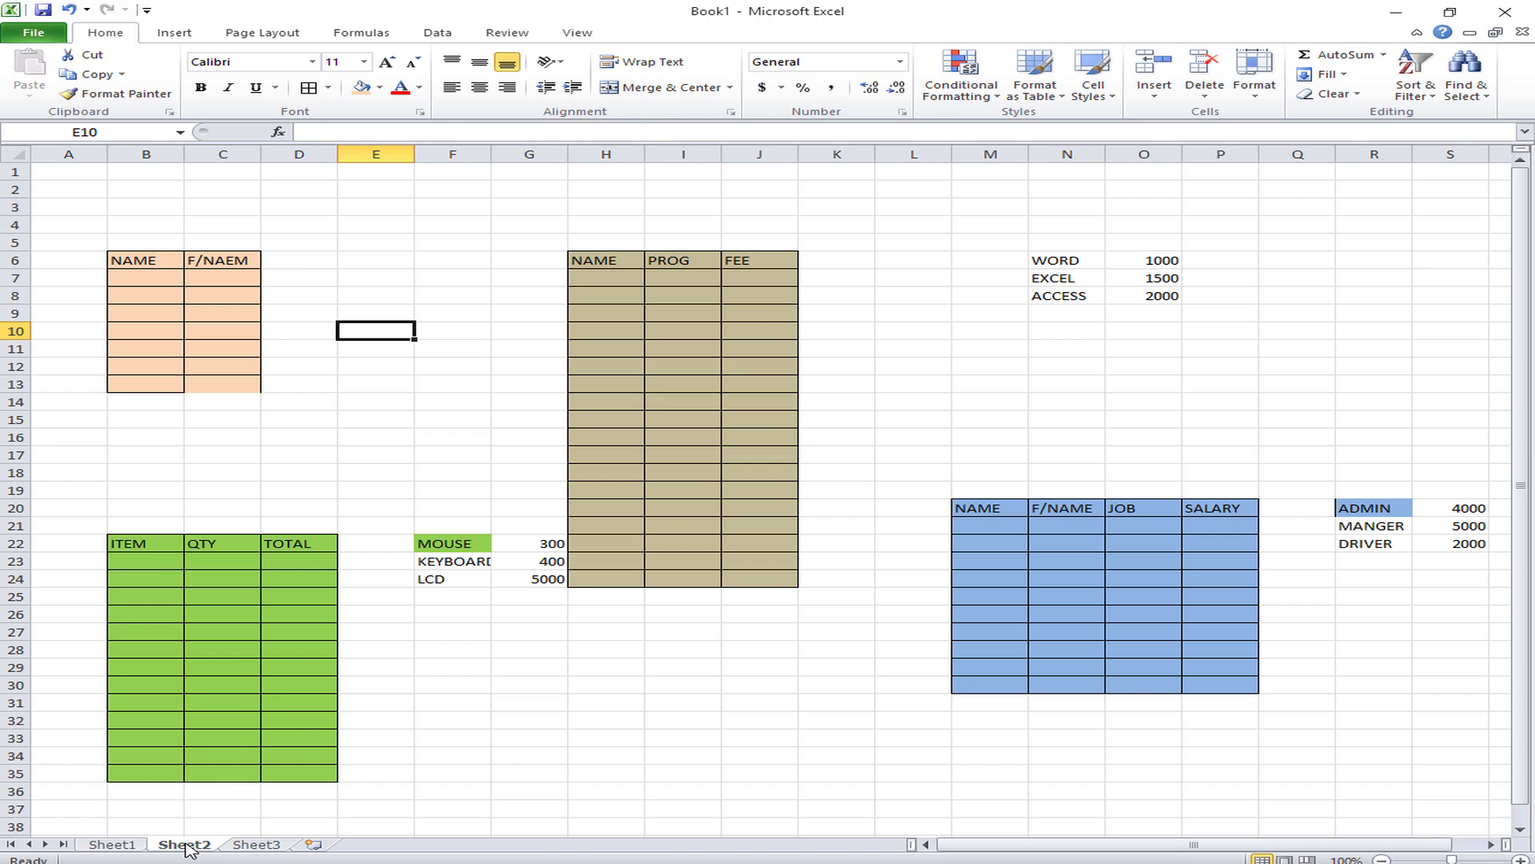
left_click(152, 279)
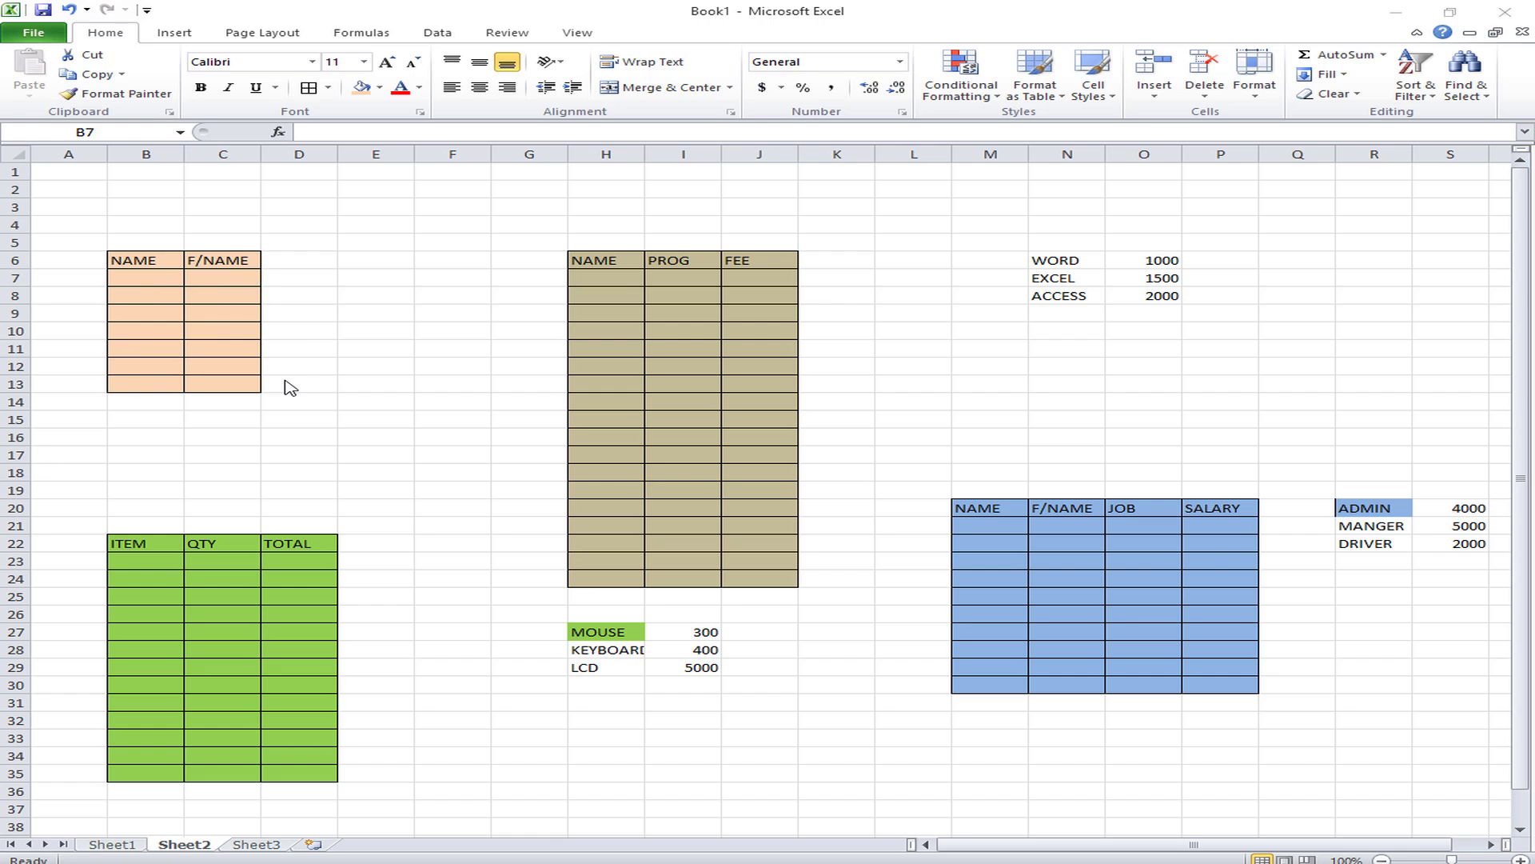
left_click(223, 279)
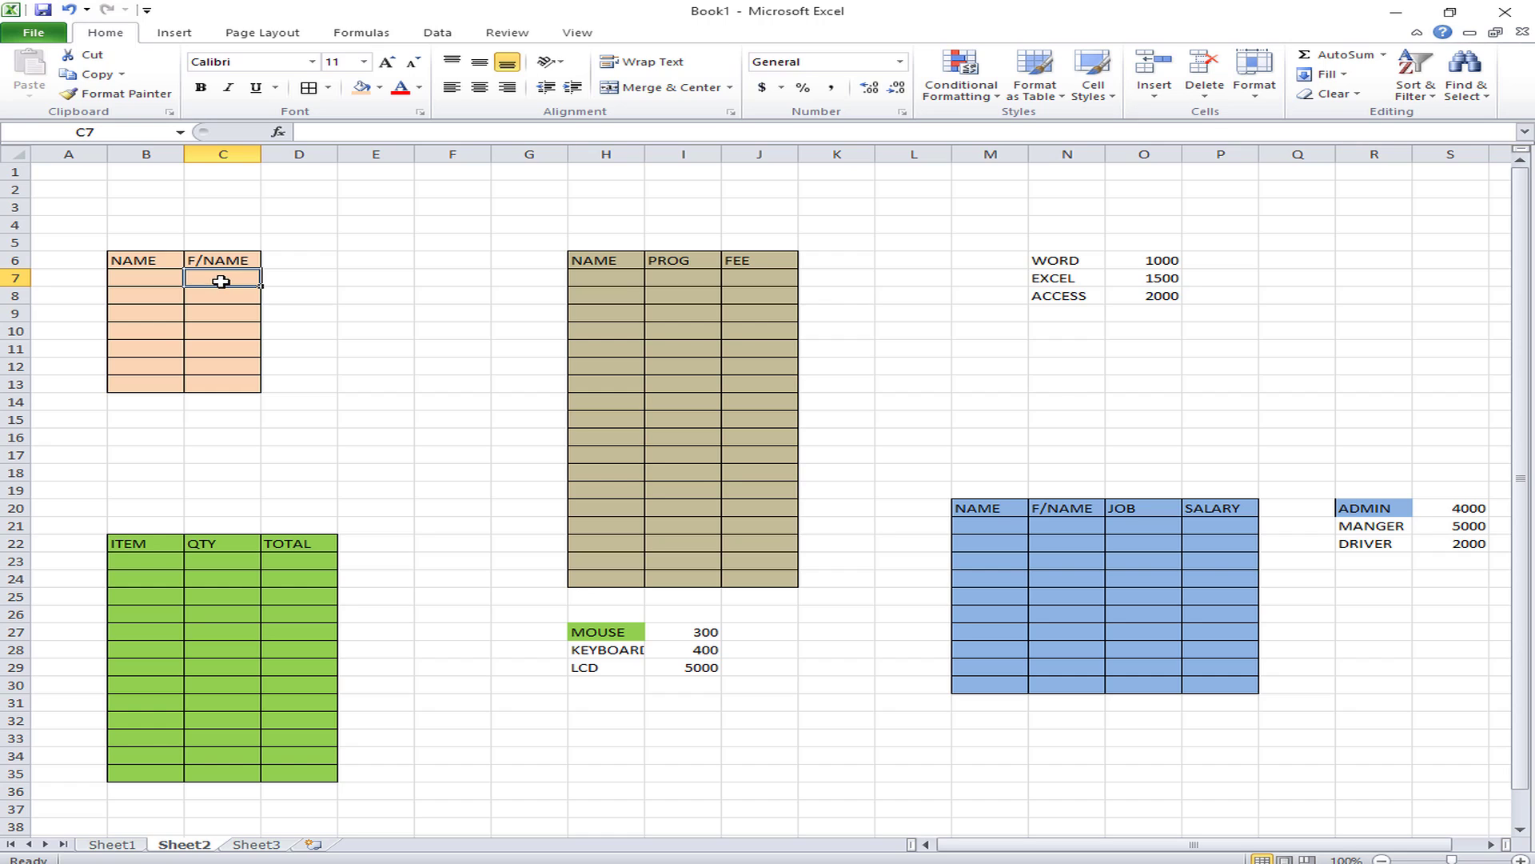
type("=")
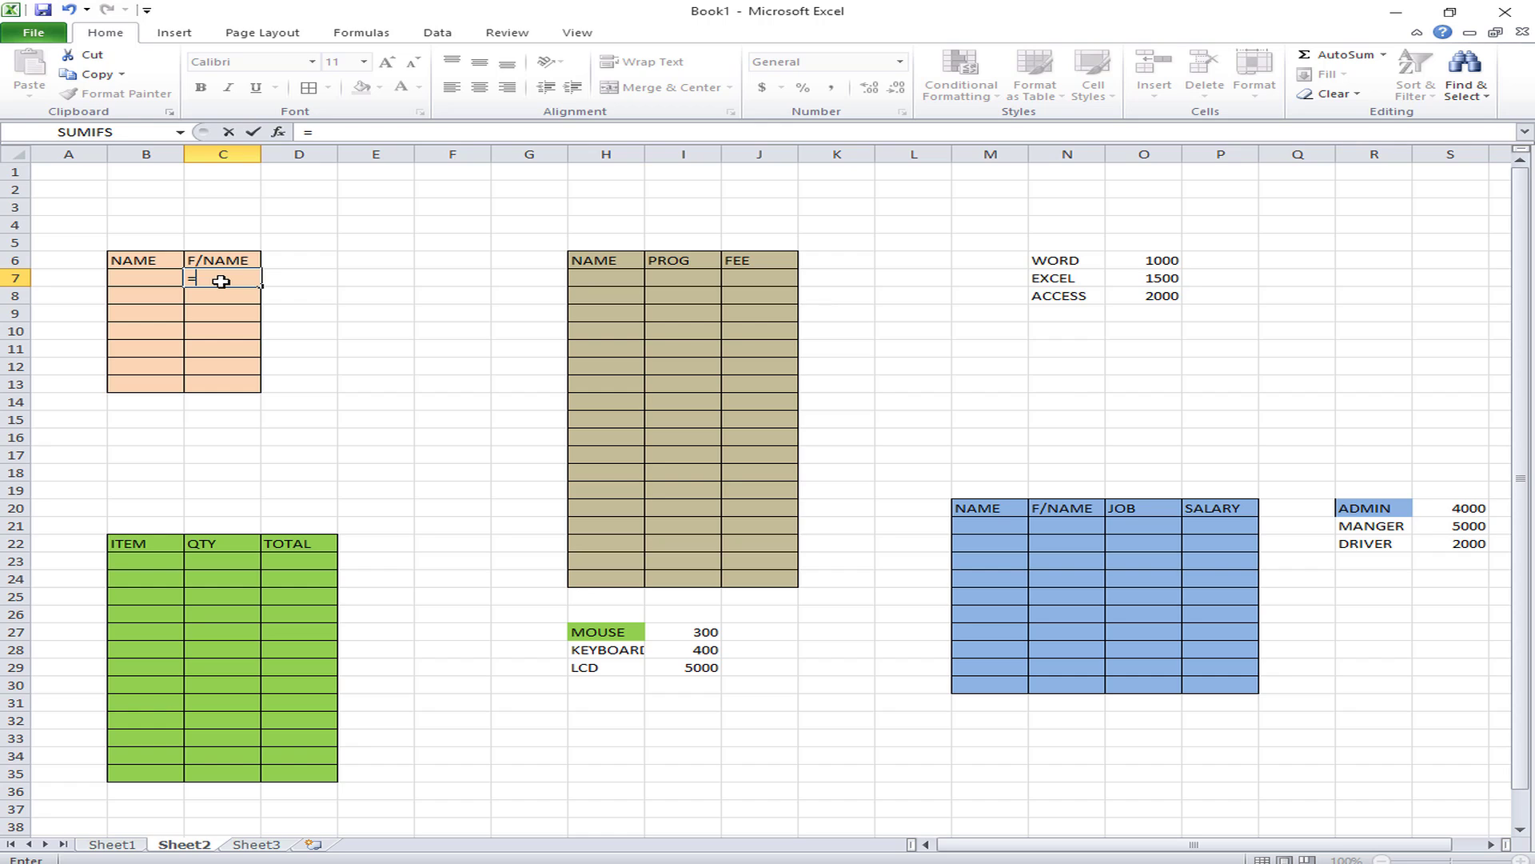
type("if")
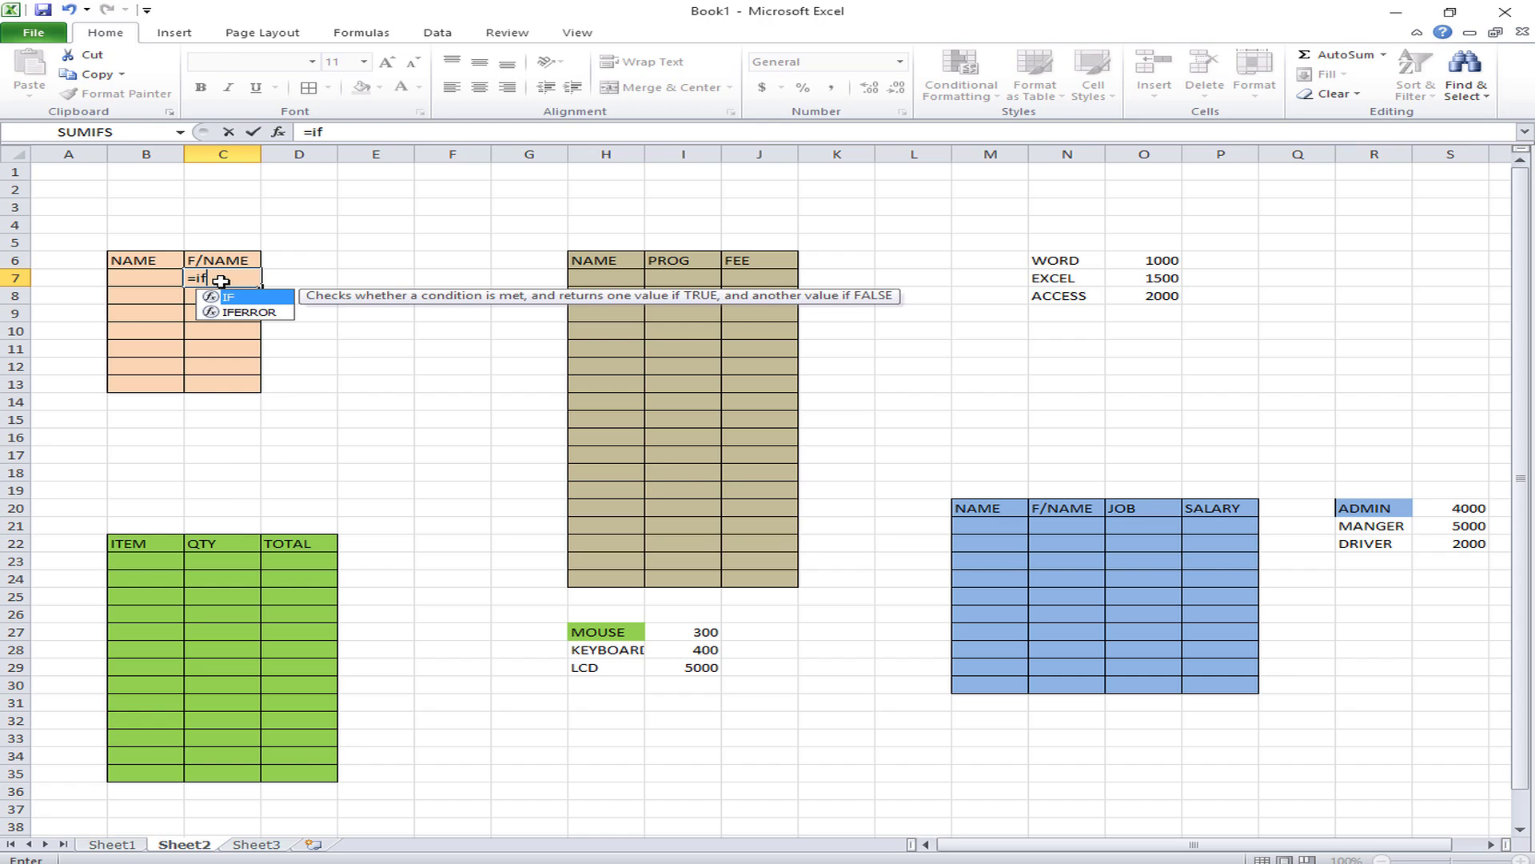
type("(")
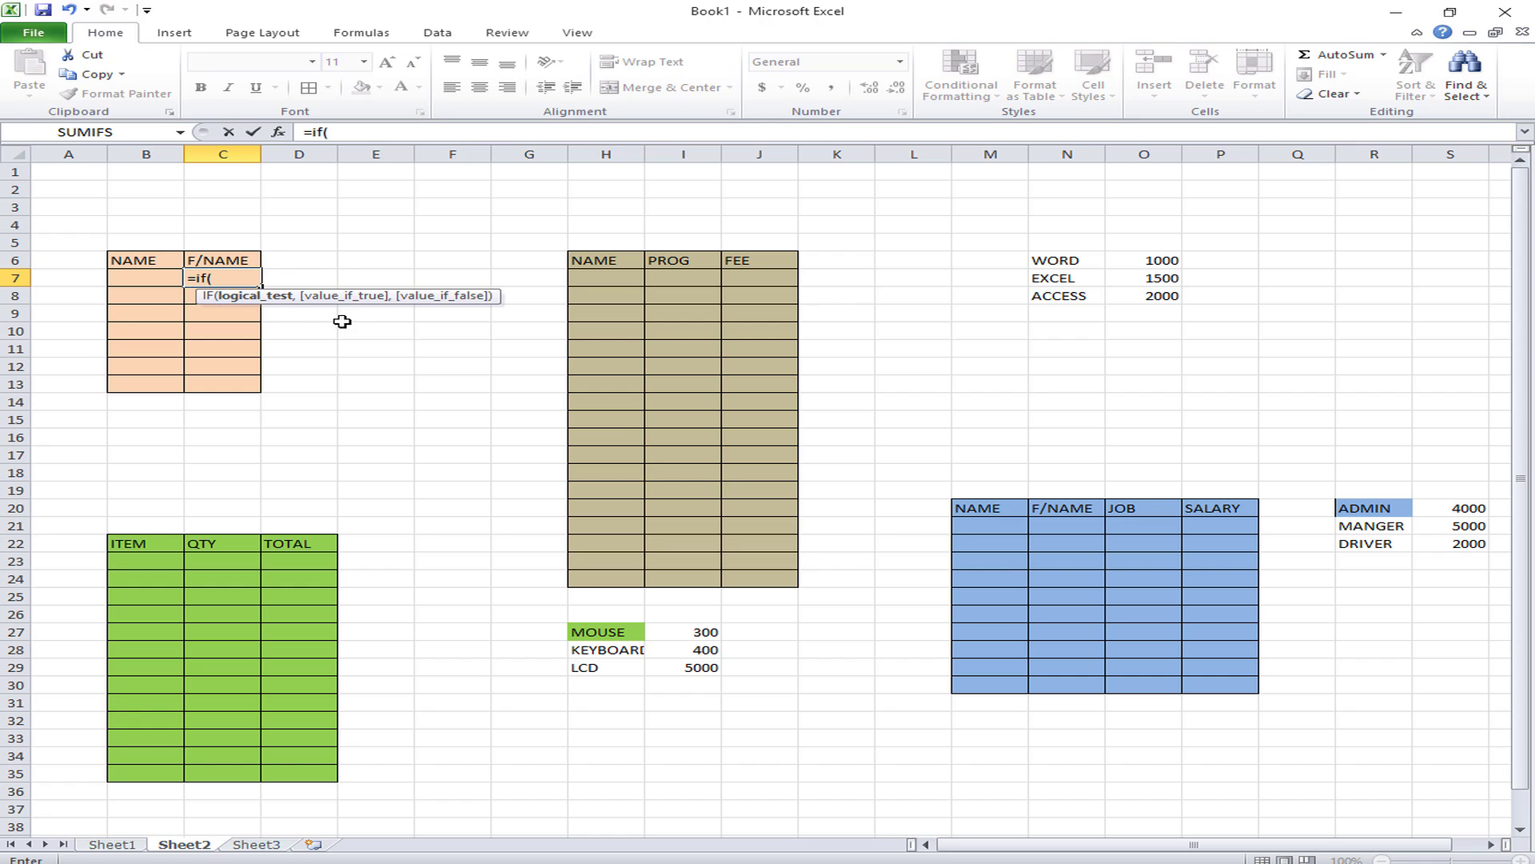
left_click(143, 278)
type("=\"al")
type("i\"")
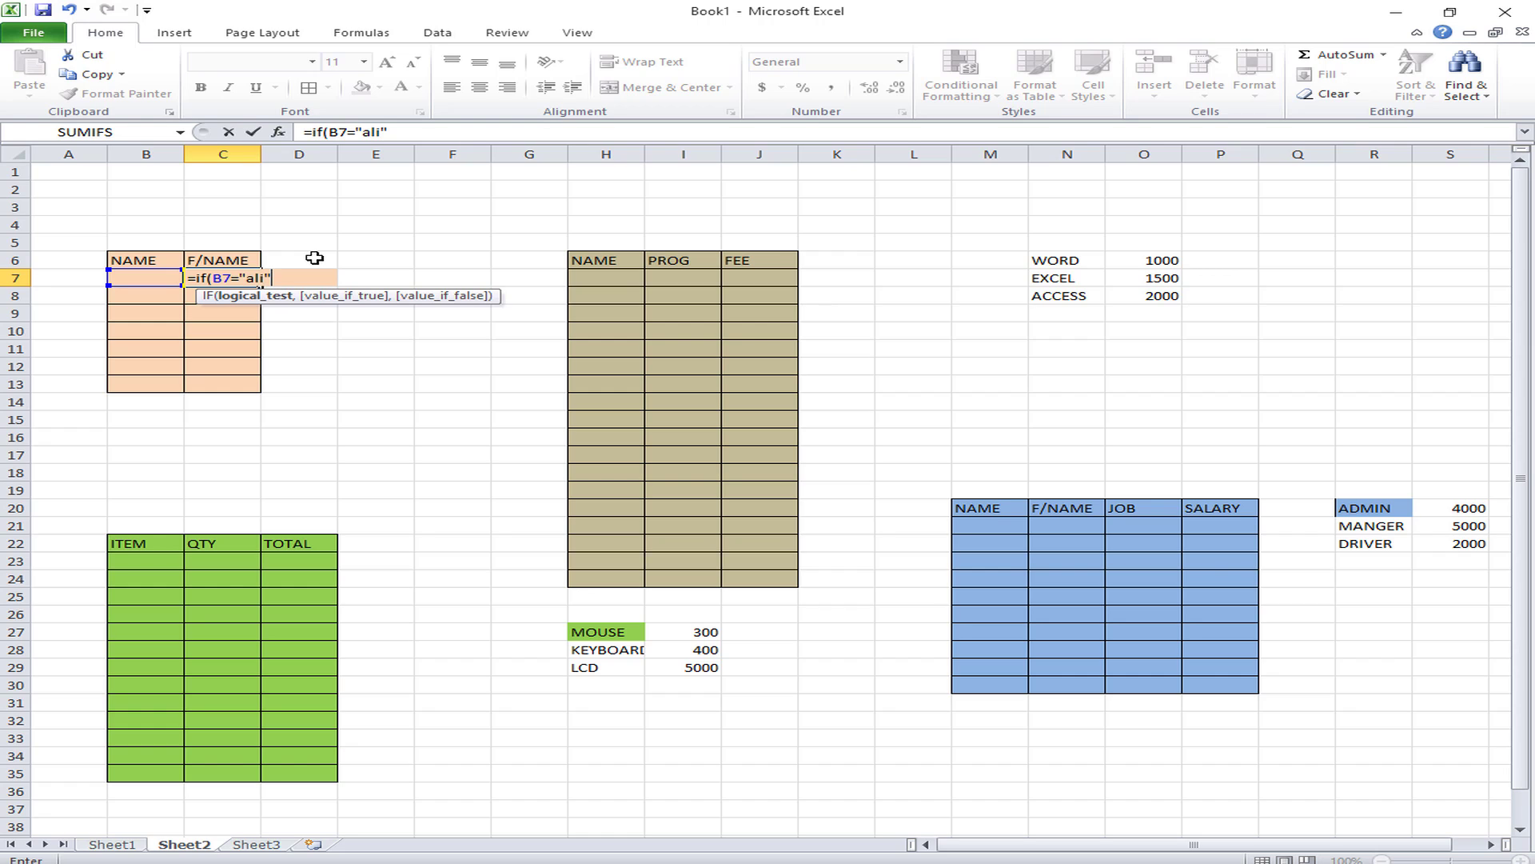
- In C7's IF formula, add the first person's father's name in quotes as the value if true
type(",\"")
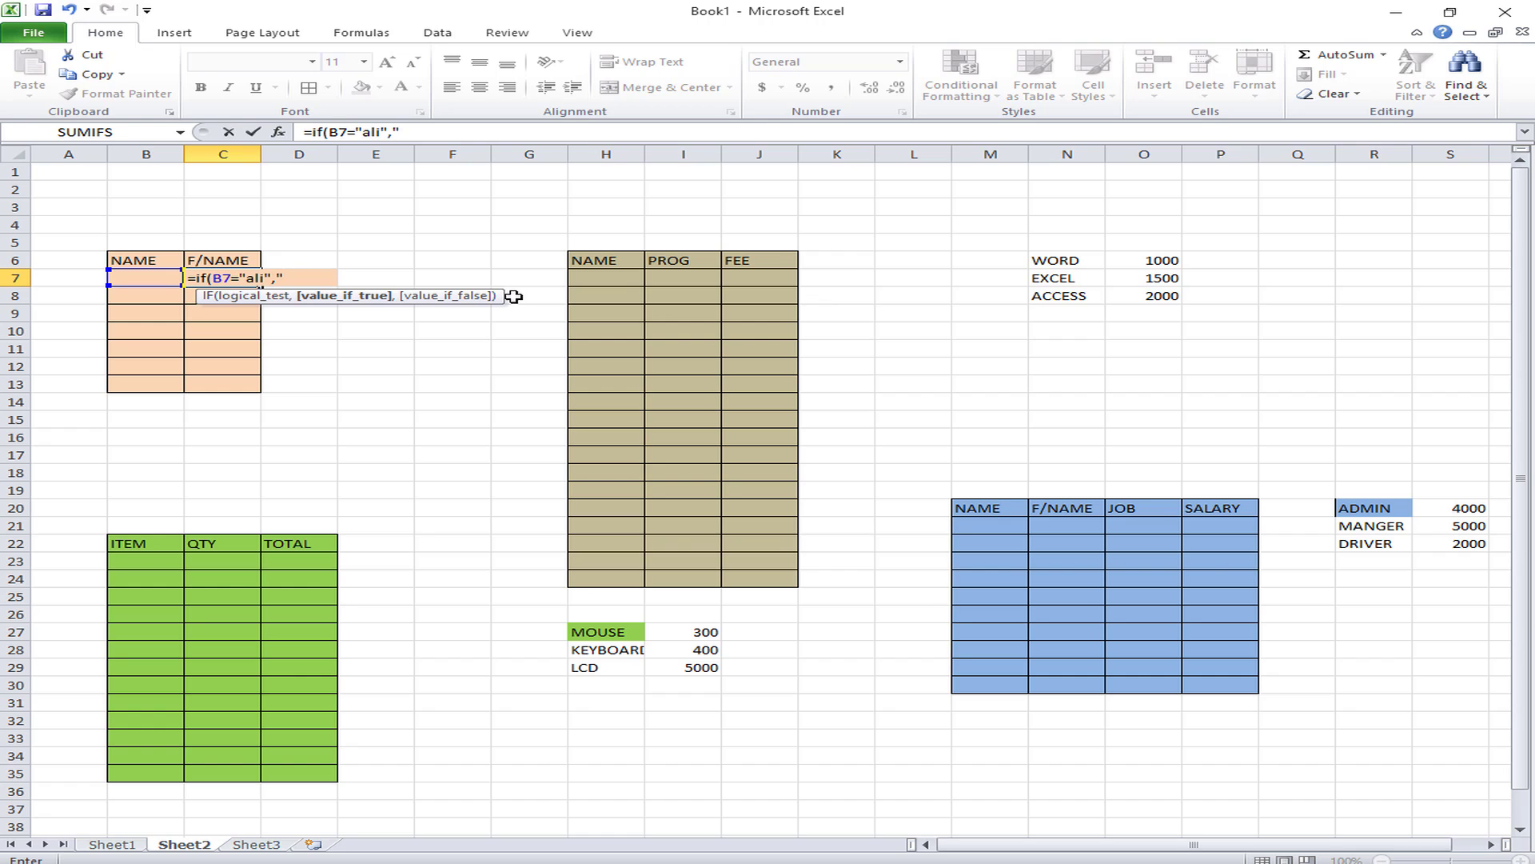
type("kha")
type("n\",")
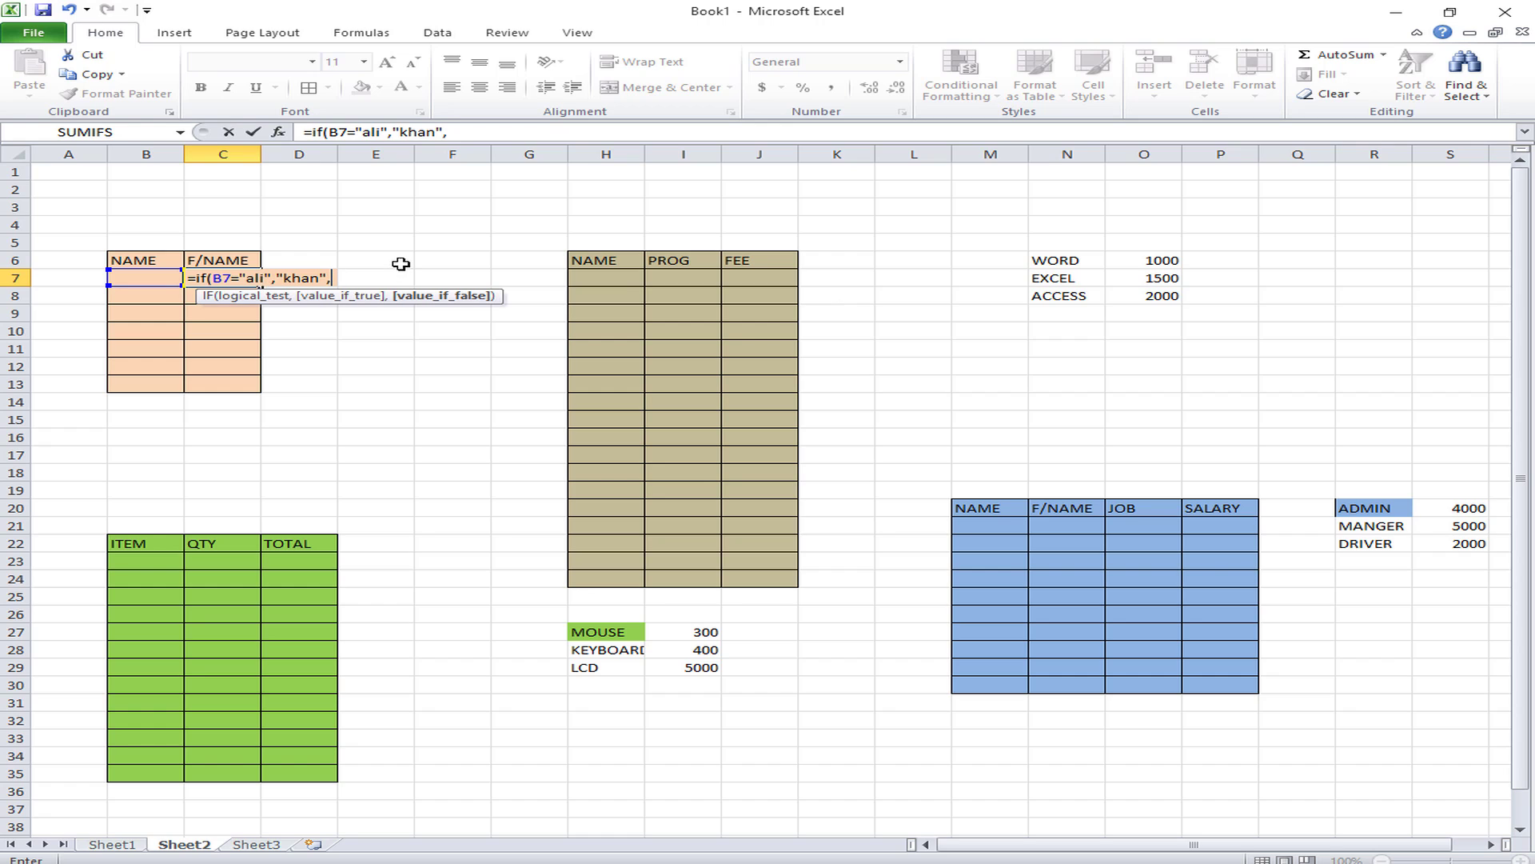
- Nest a second IF as C7's false value, returning the second father's name when B7 equals the second first name, and enter the formula
type("if")
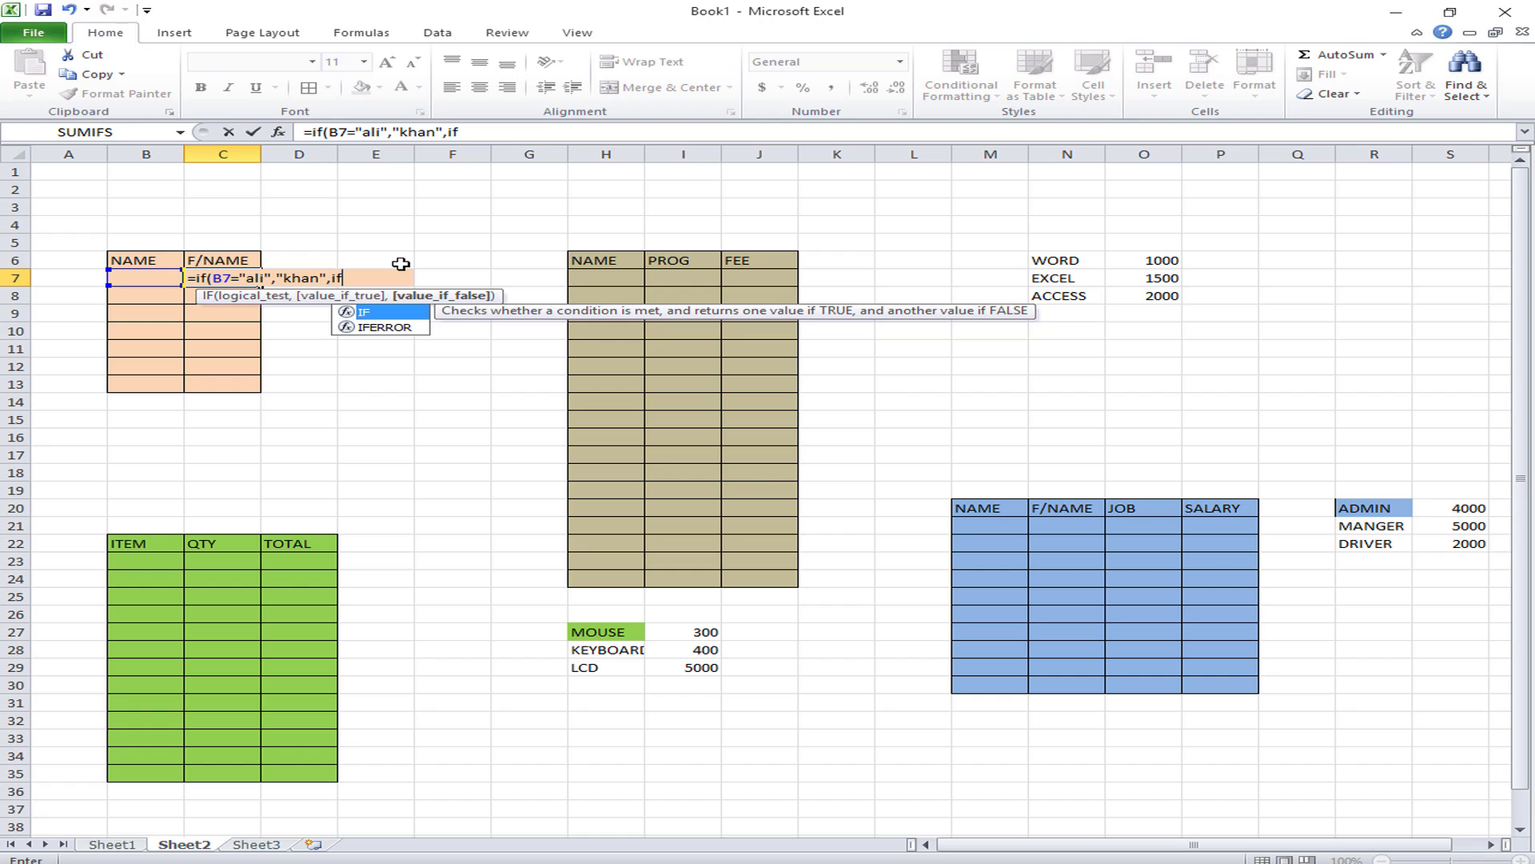
type("(")
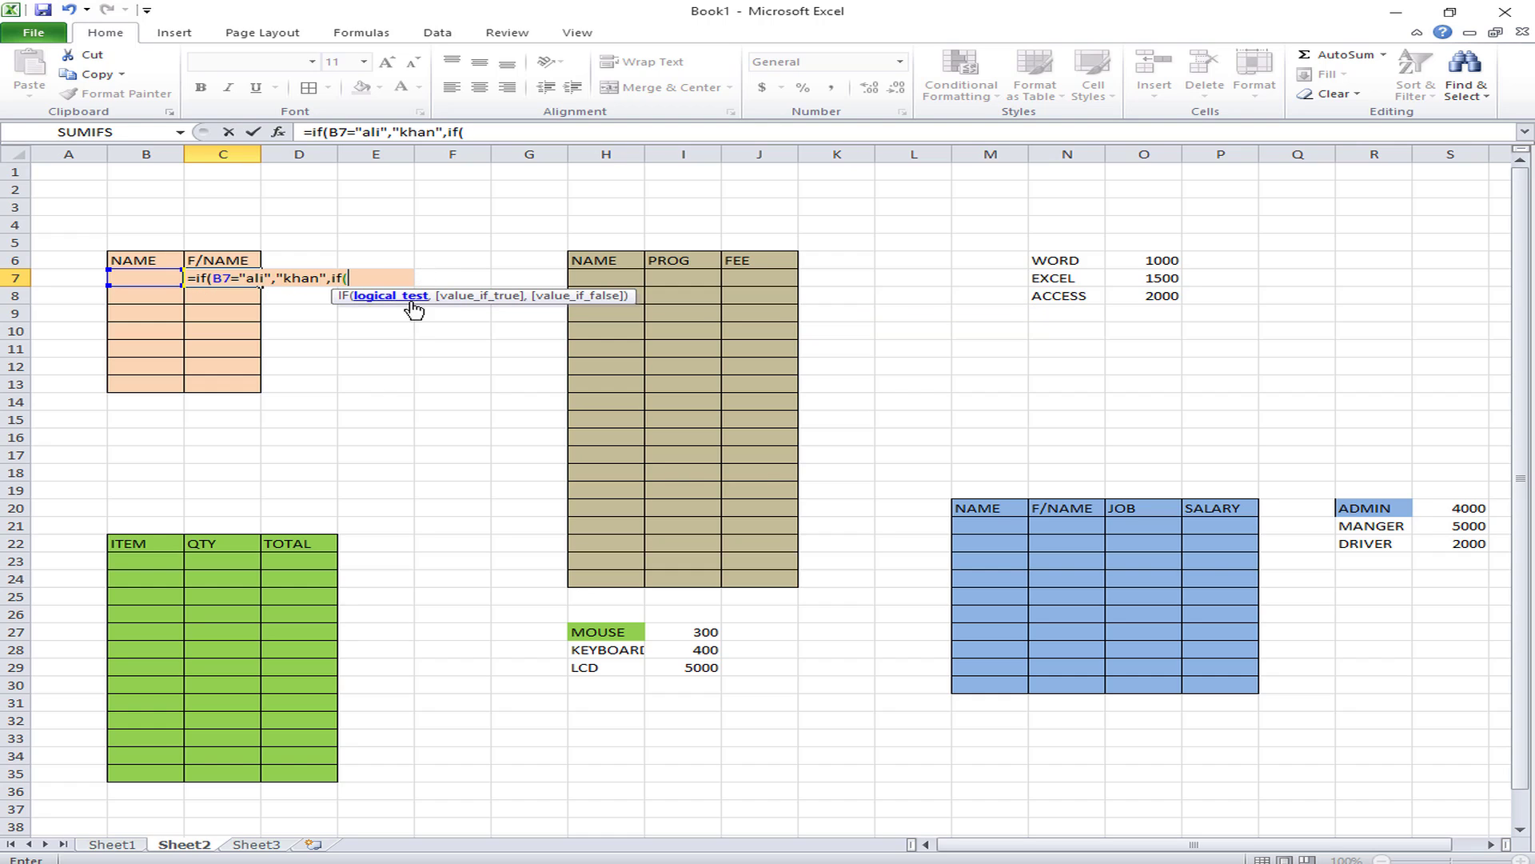
left_click(153, 278)
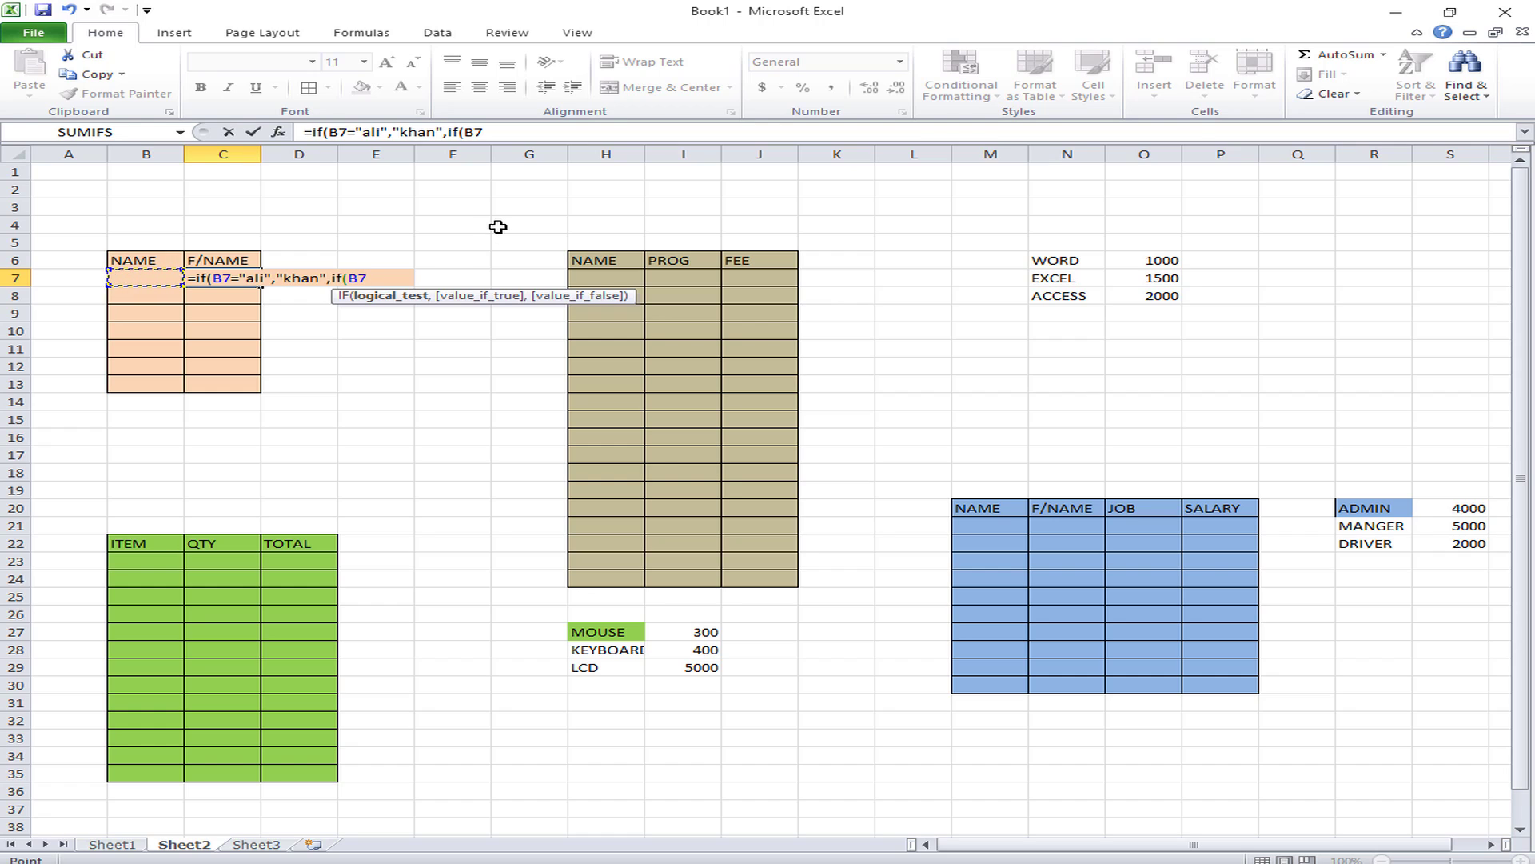
type("=")
type("\"waka")
key("BackSpace")
key("BackSpace")
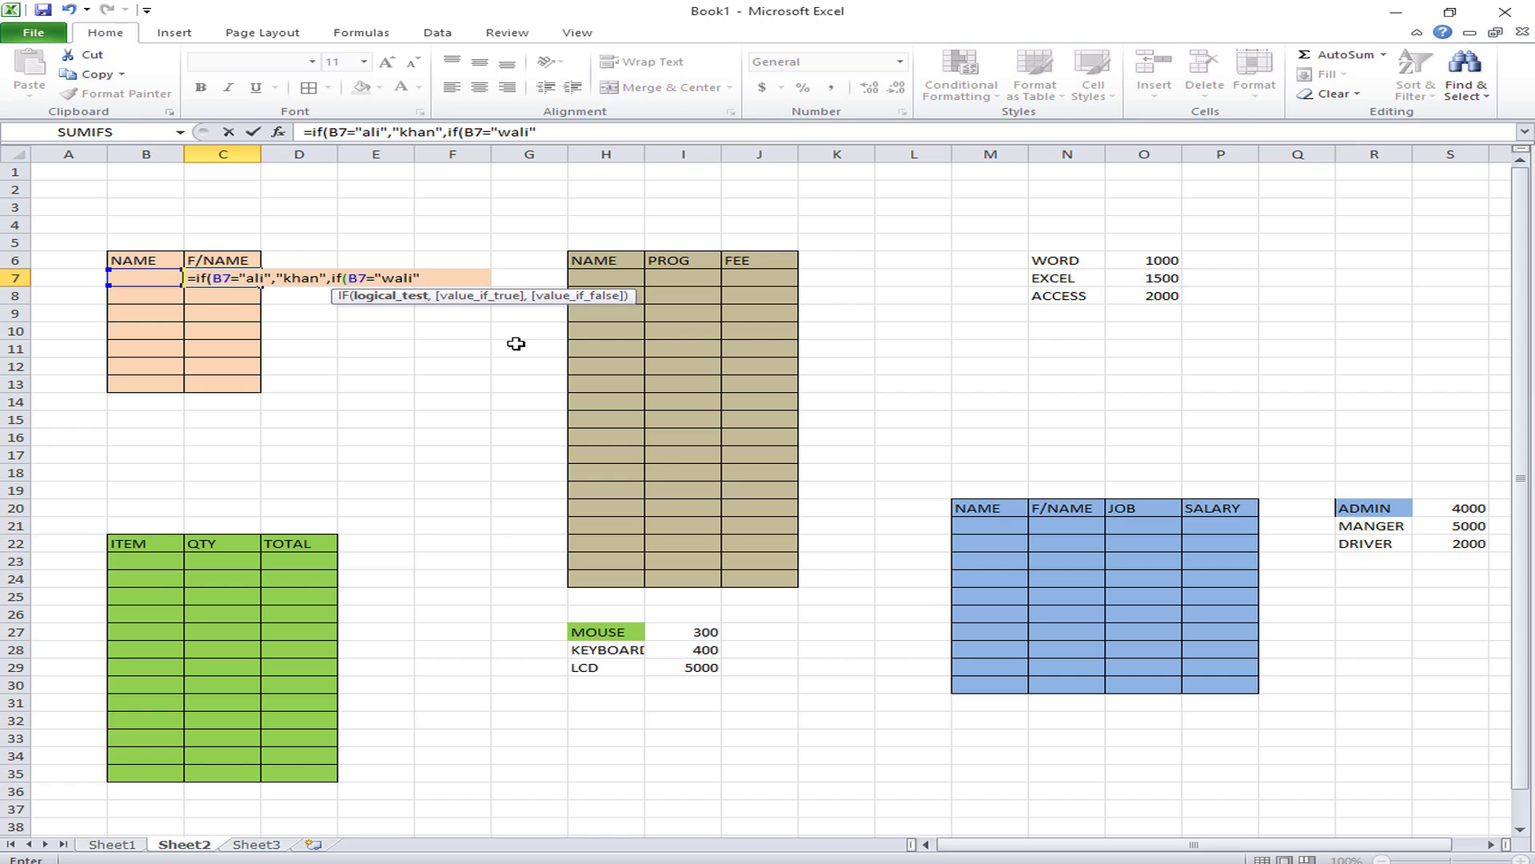
type("li\",\"j")
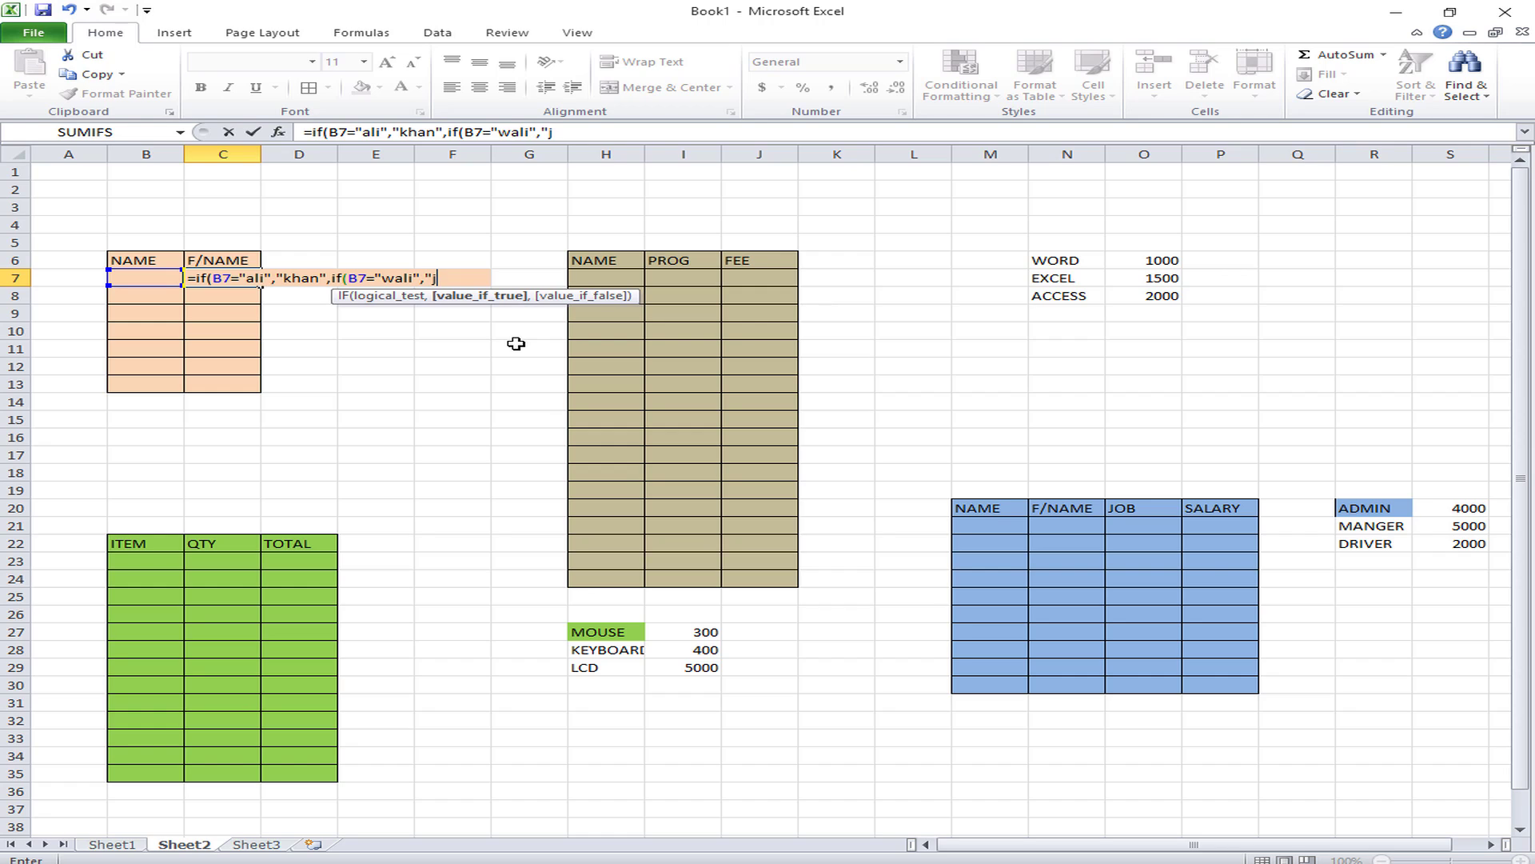
type("an")
type(")")
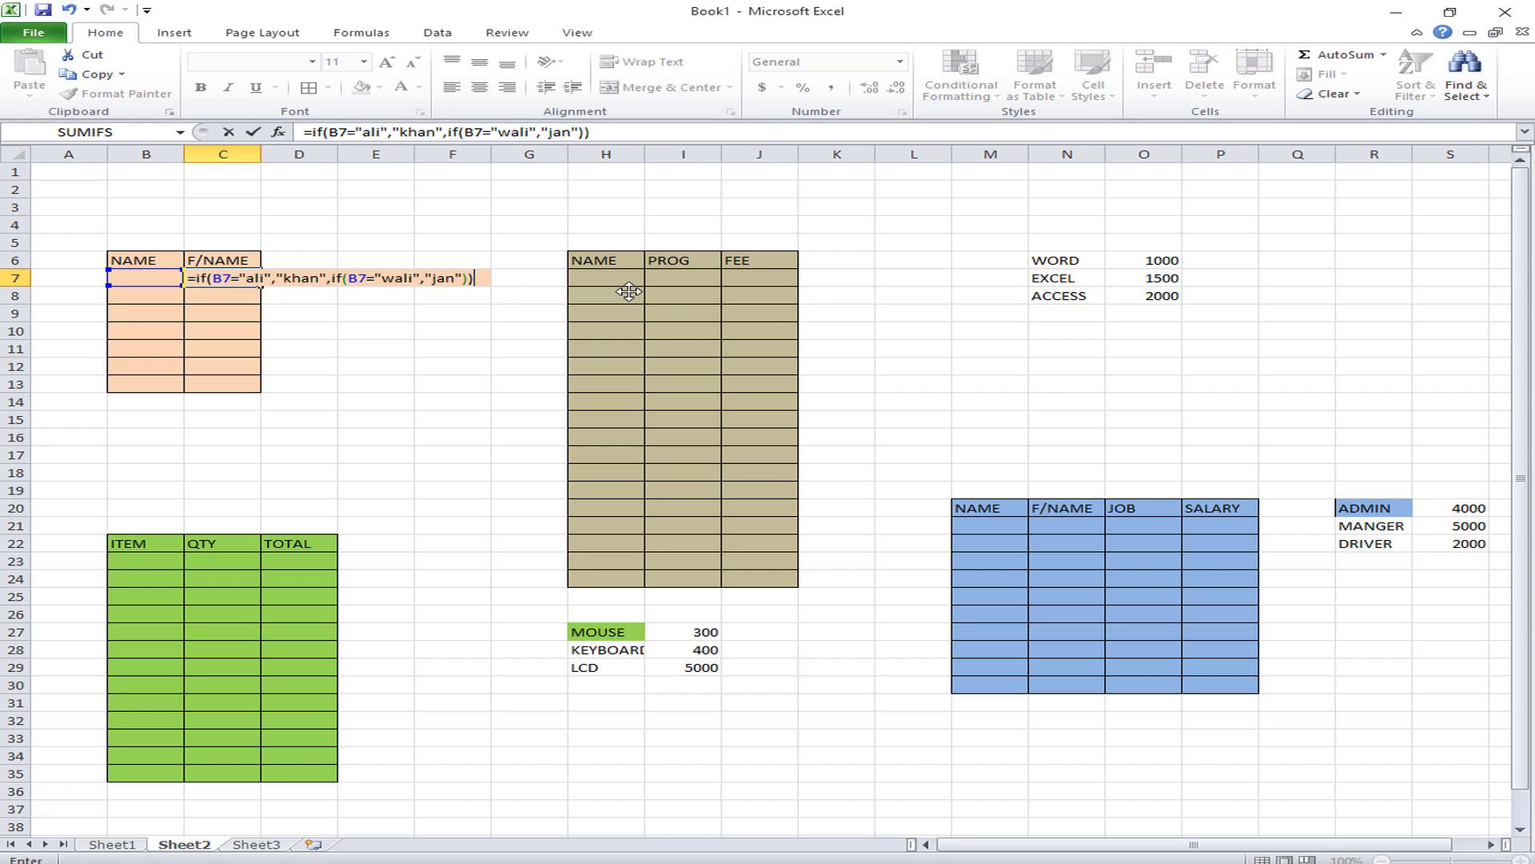
key("Return")
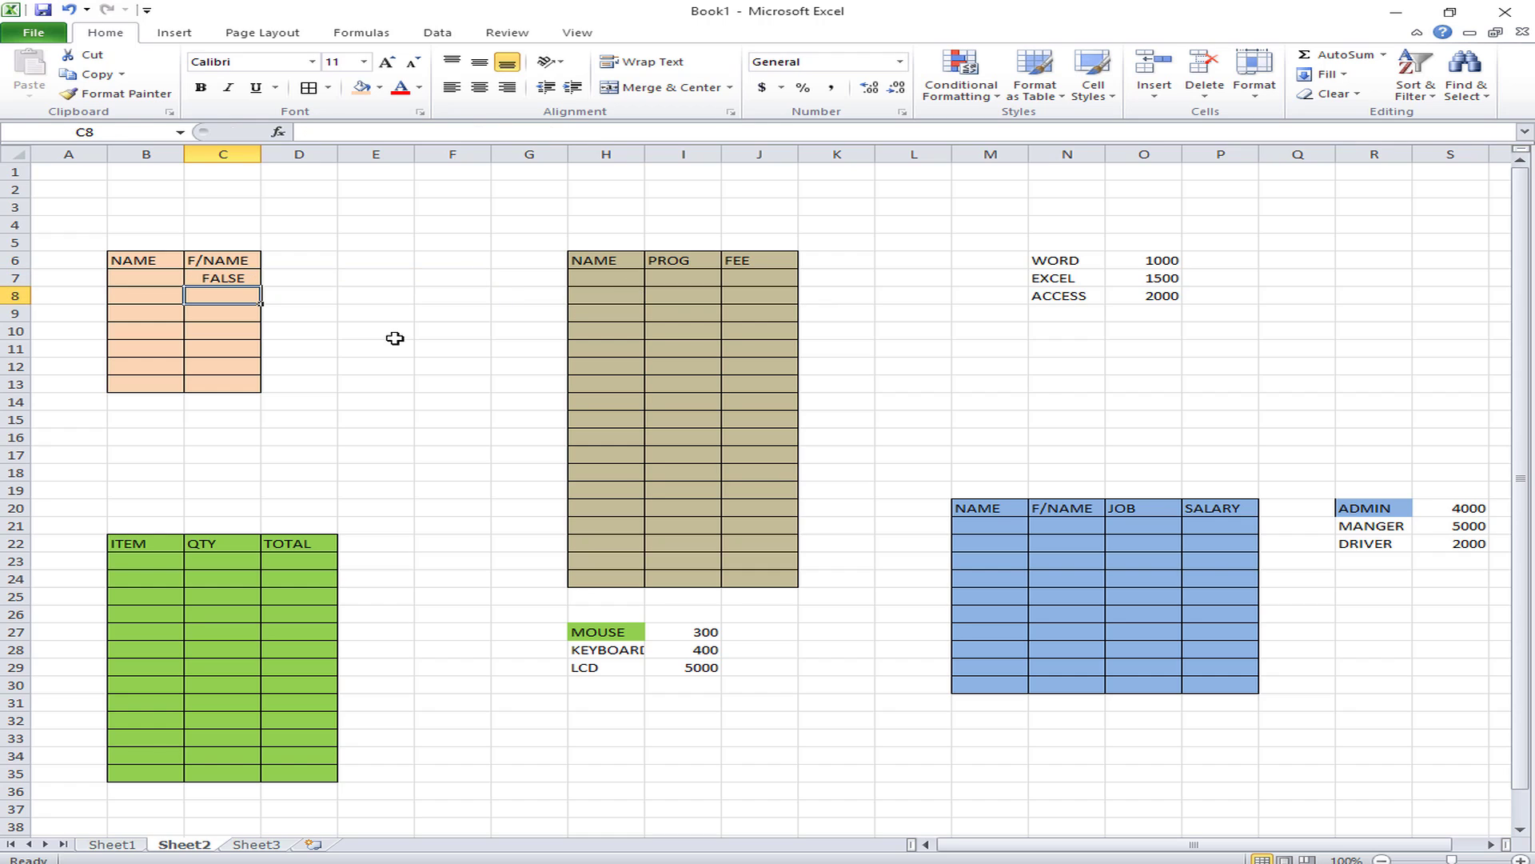
- Add an empty string "" as the nested IF's value if false in C7, and fill the formula down to C13
left_click(212, 279)
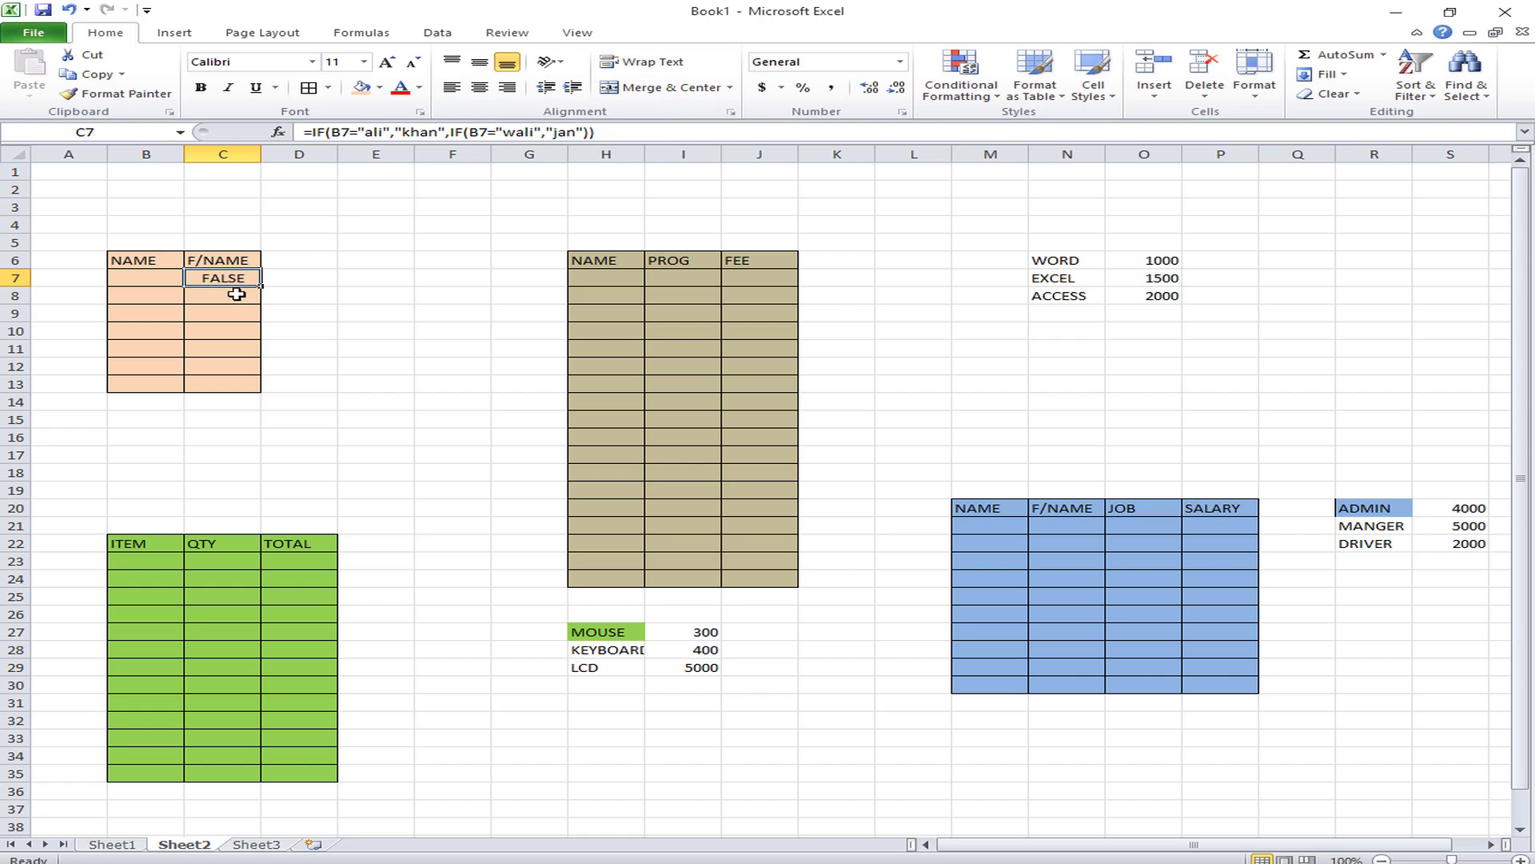
left_click(586, 130)
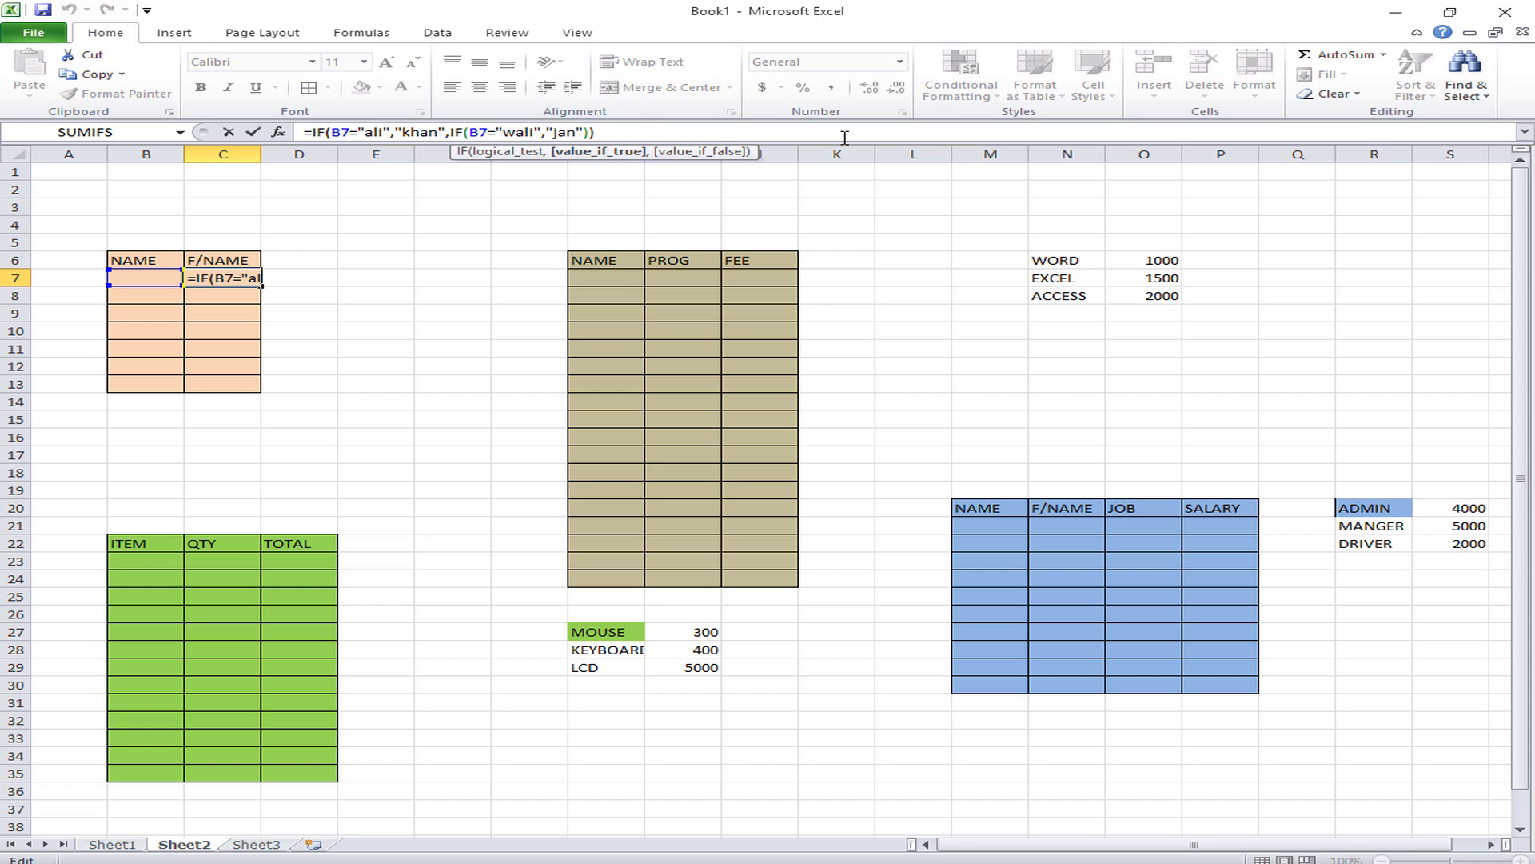
type("\"")
key("BackSpace")
type(",")
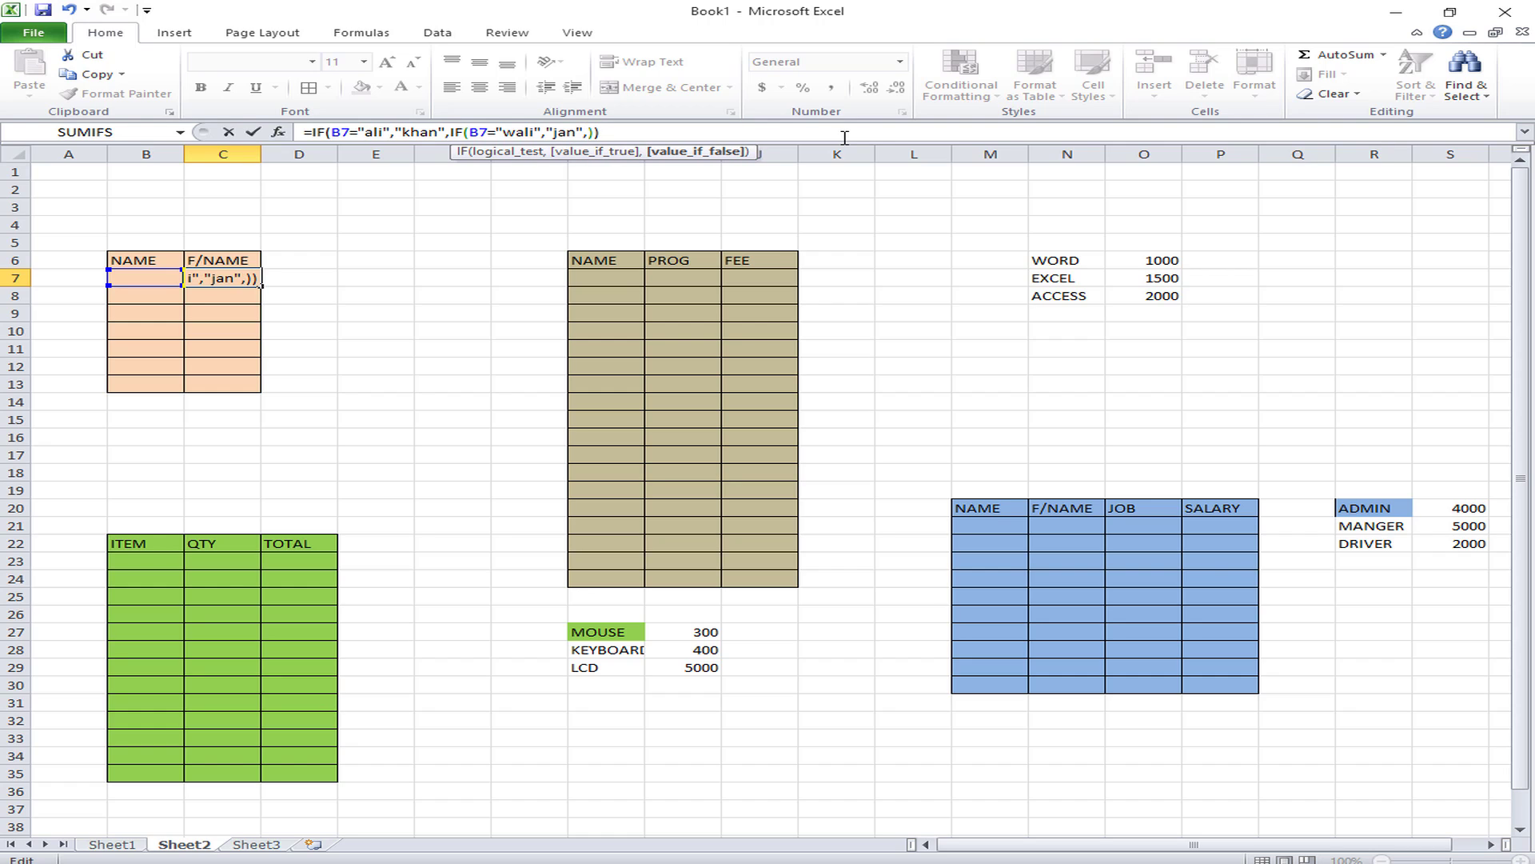
type("\"\"")
key("Return")
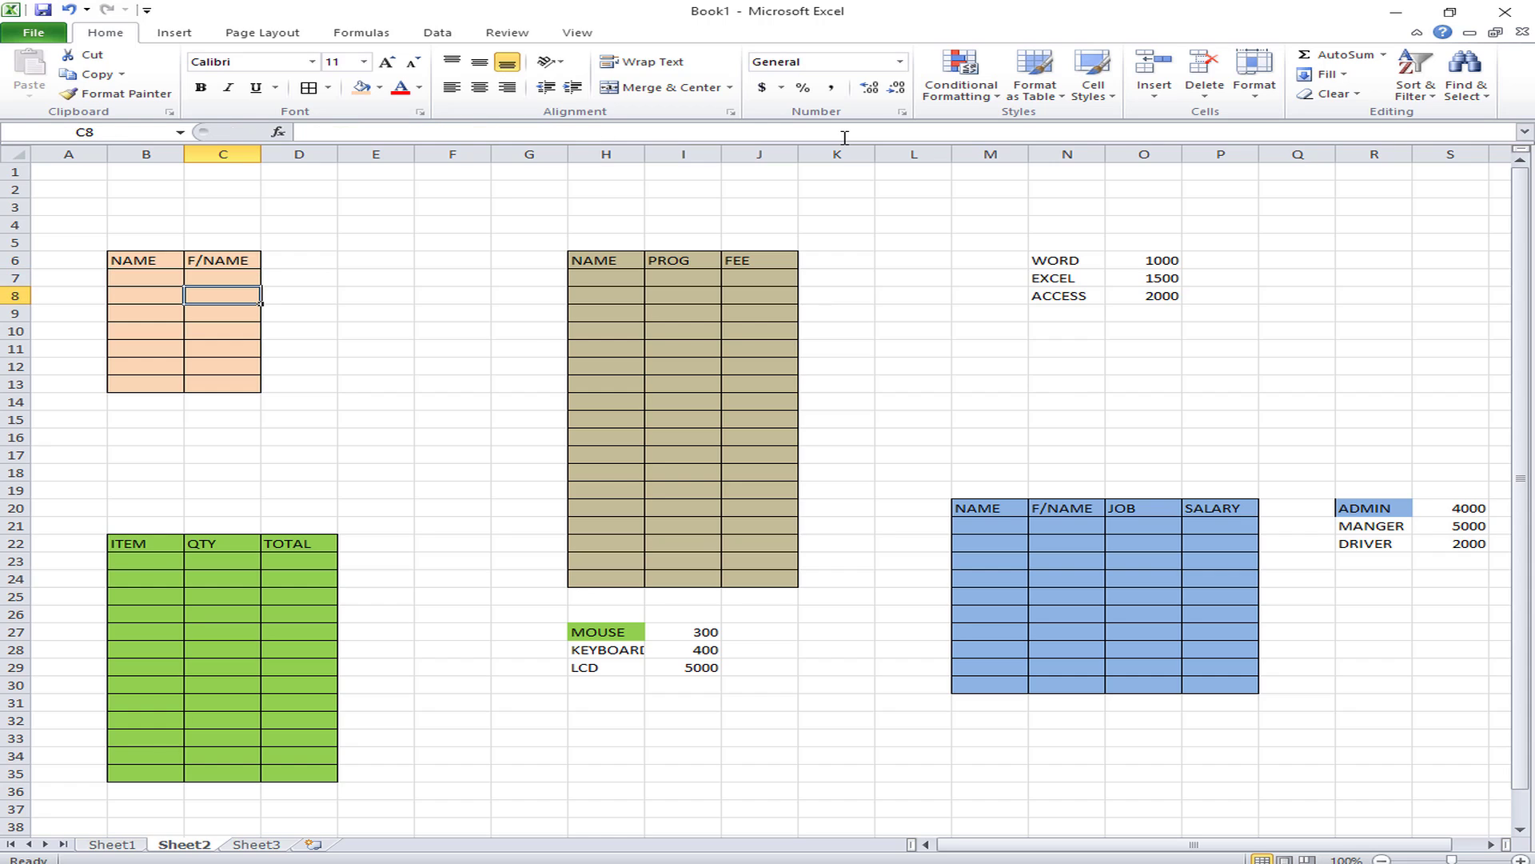
left_click(217, 275)
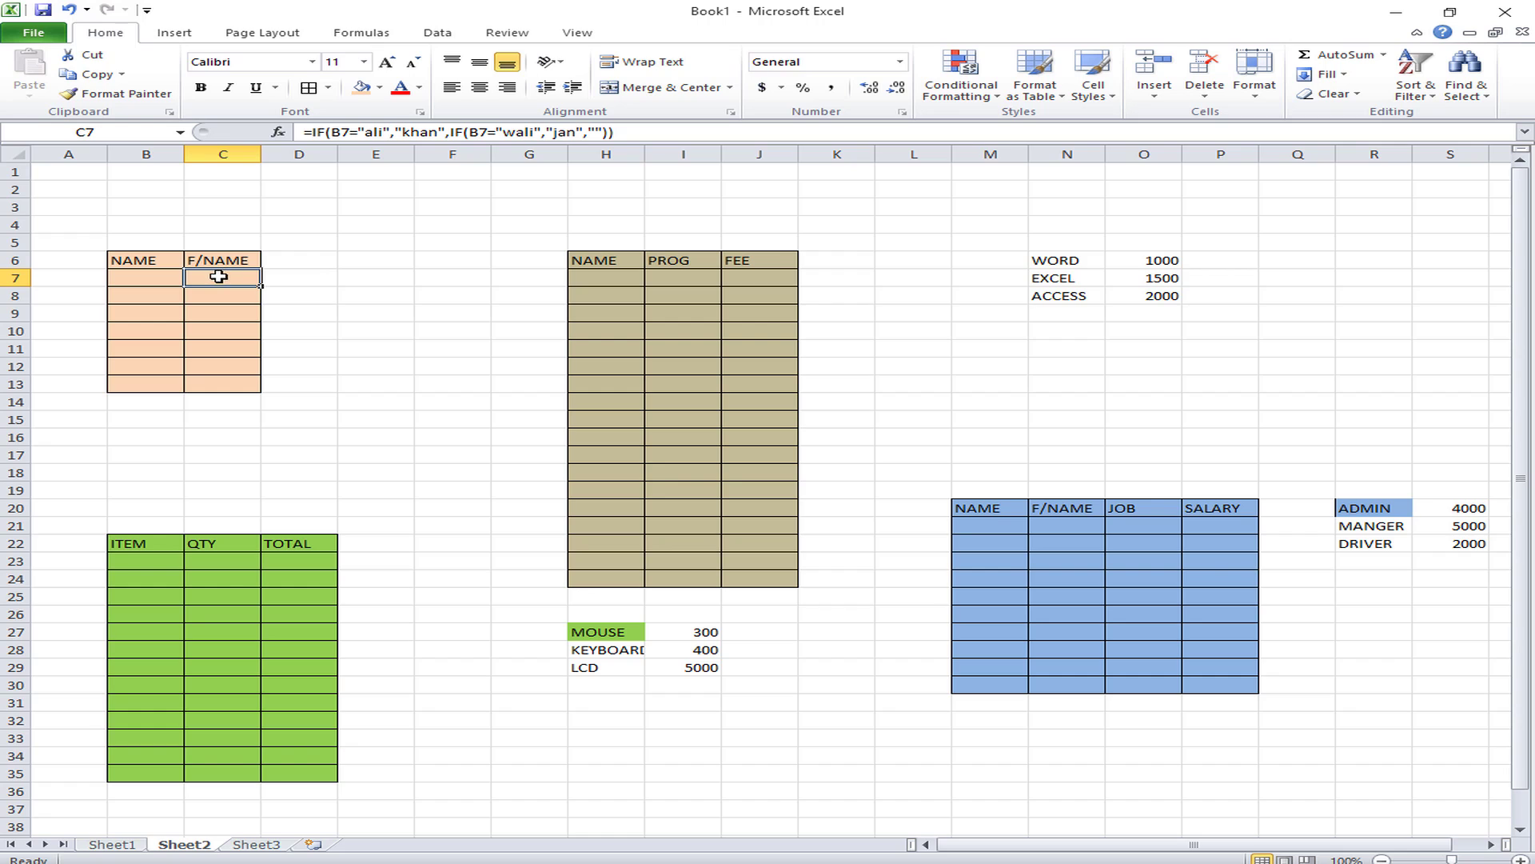
left_click_drag(218, 309, 216, 377)
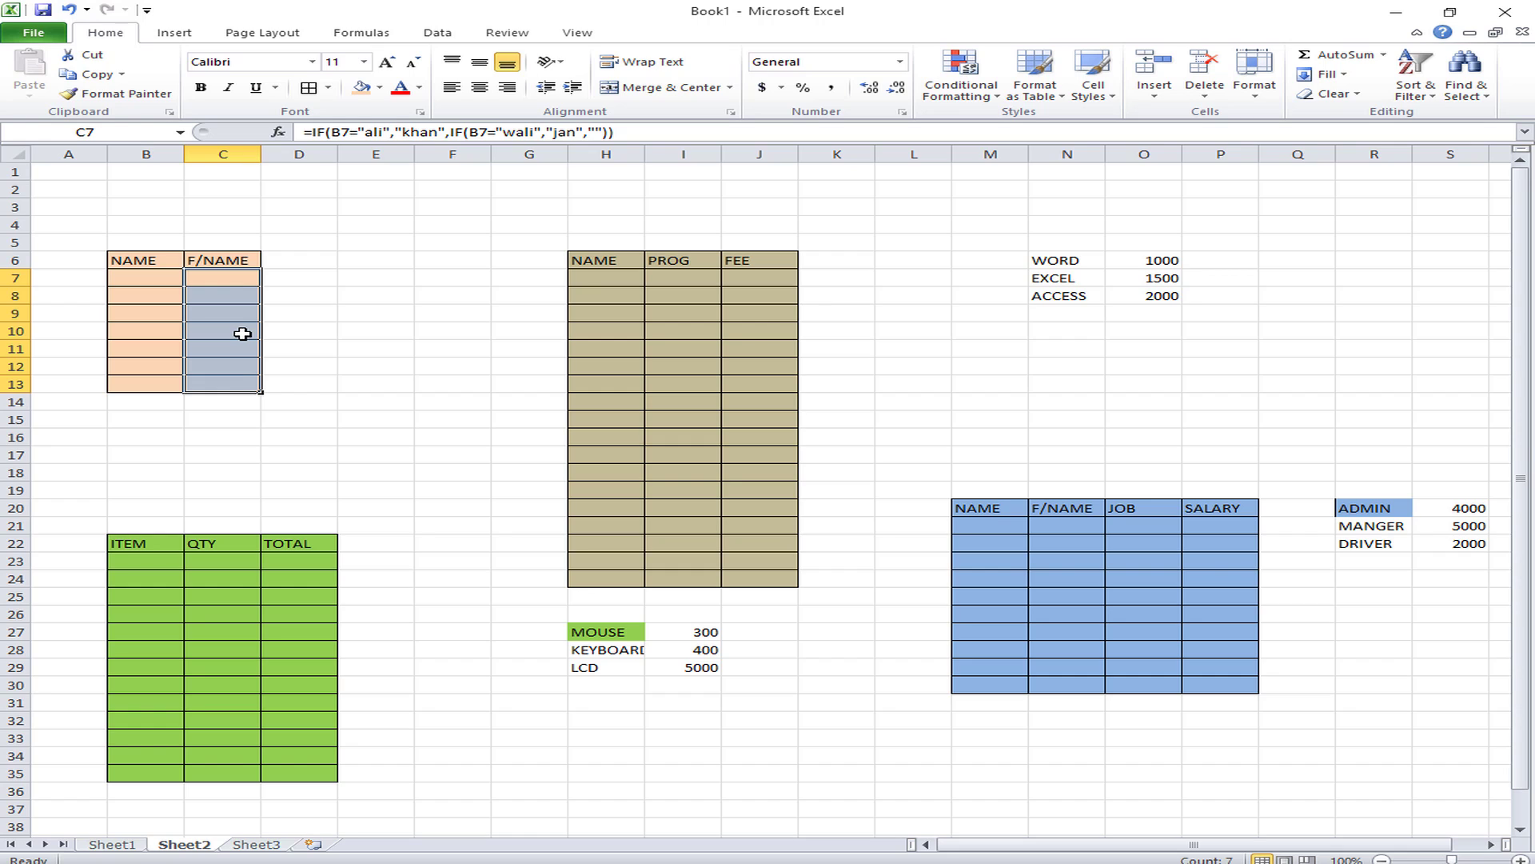
- Enter the formula's first tested name in B7 and its second tested name in B8 to try the F/NAME formulas
left_click(122, 282)
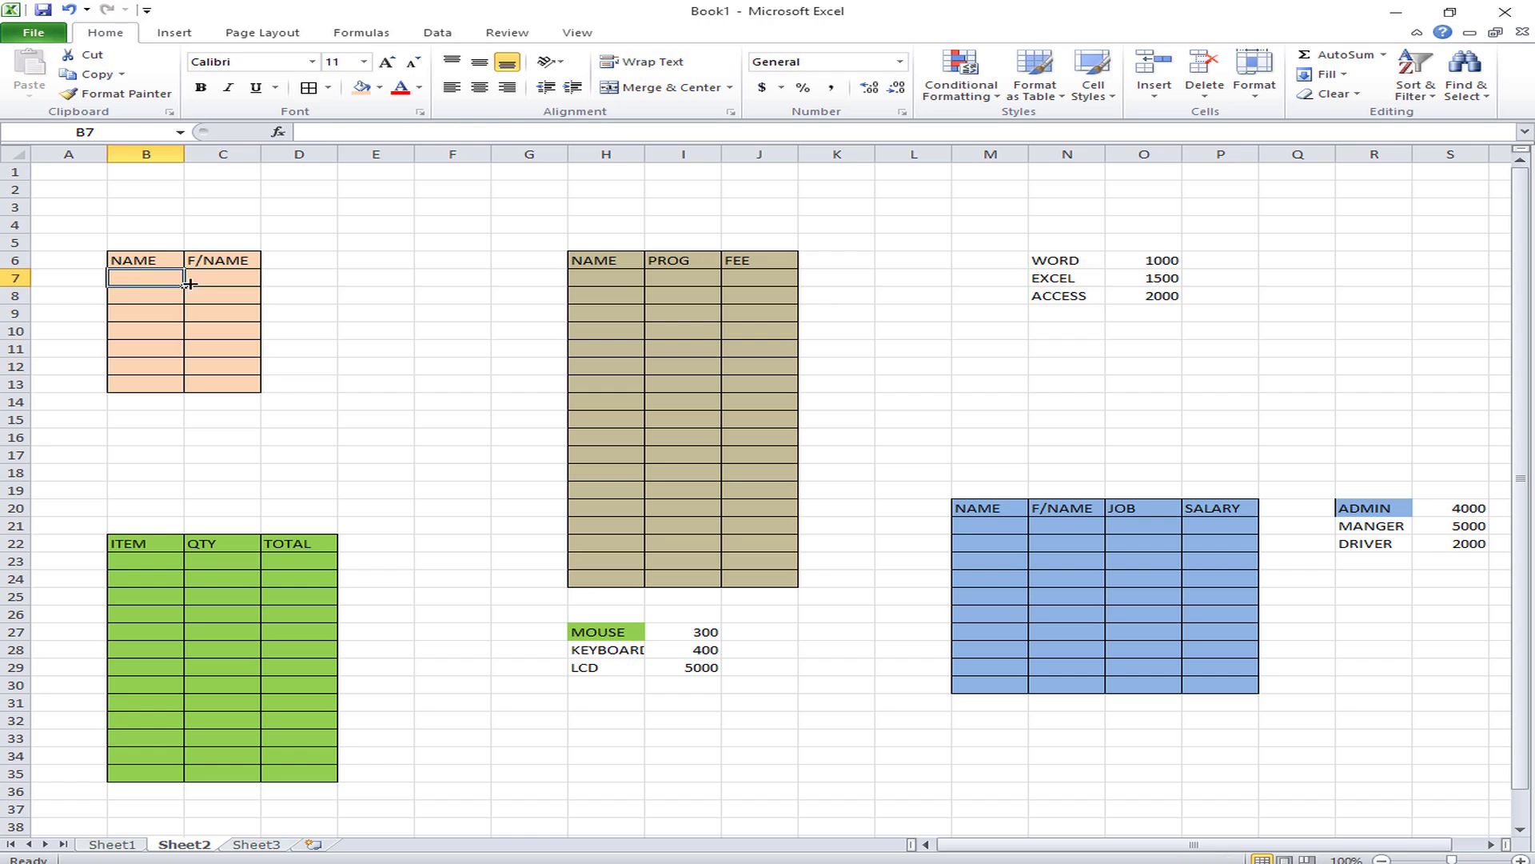
type("ali")
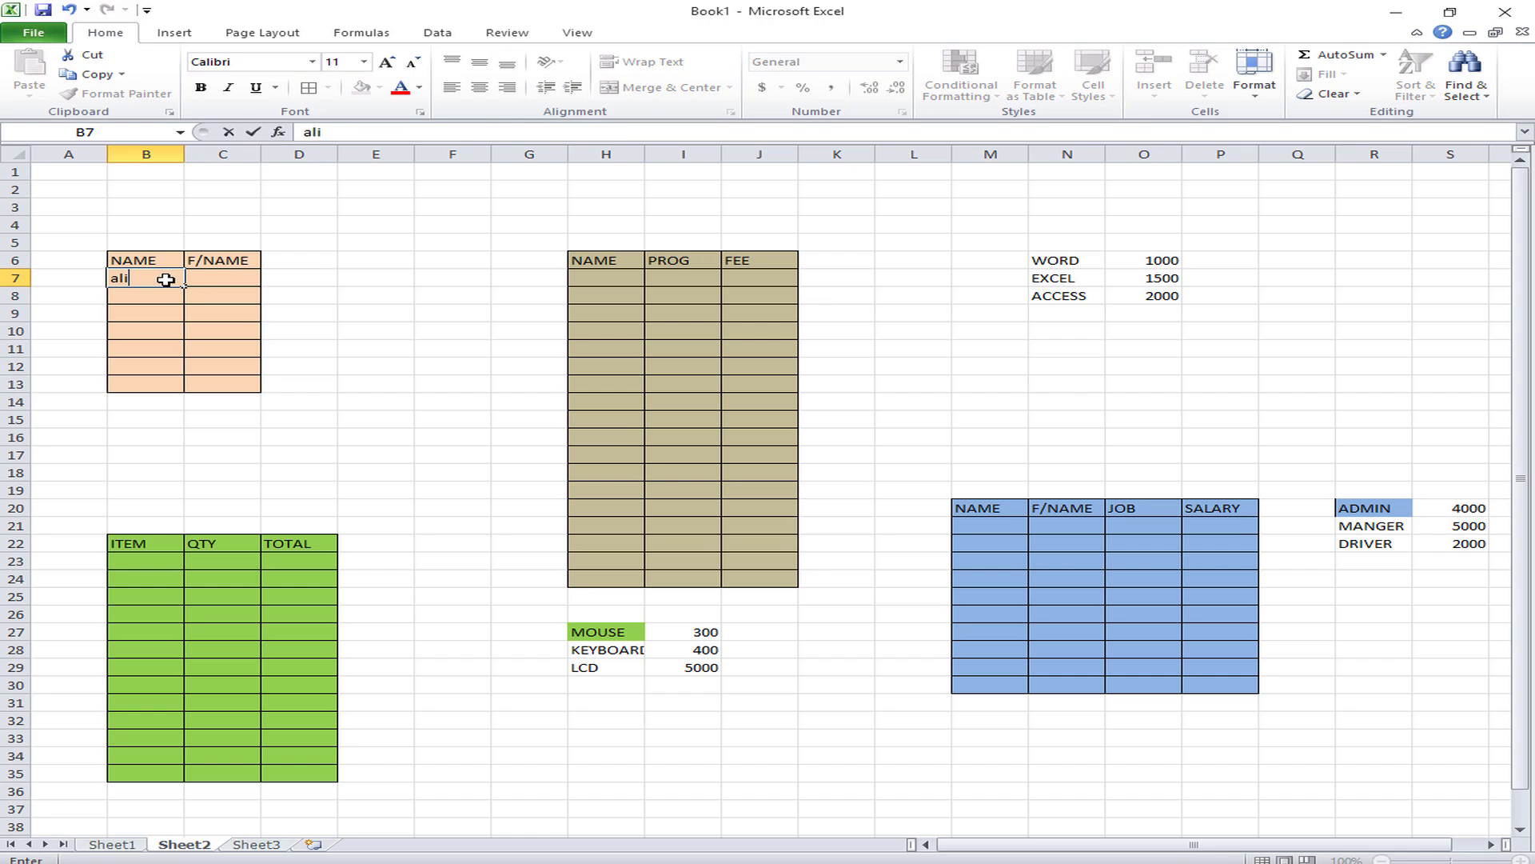
key("Tab")
type("khan")
key("Return")
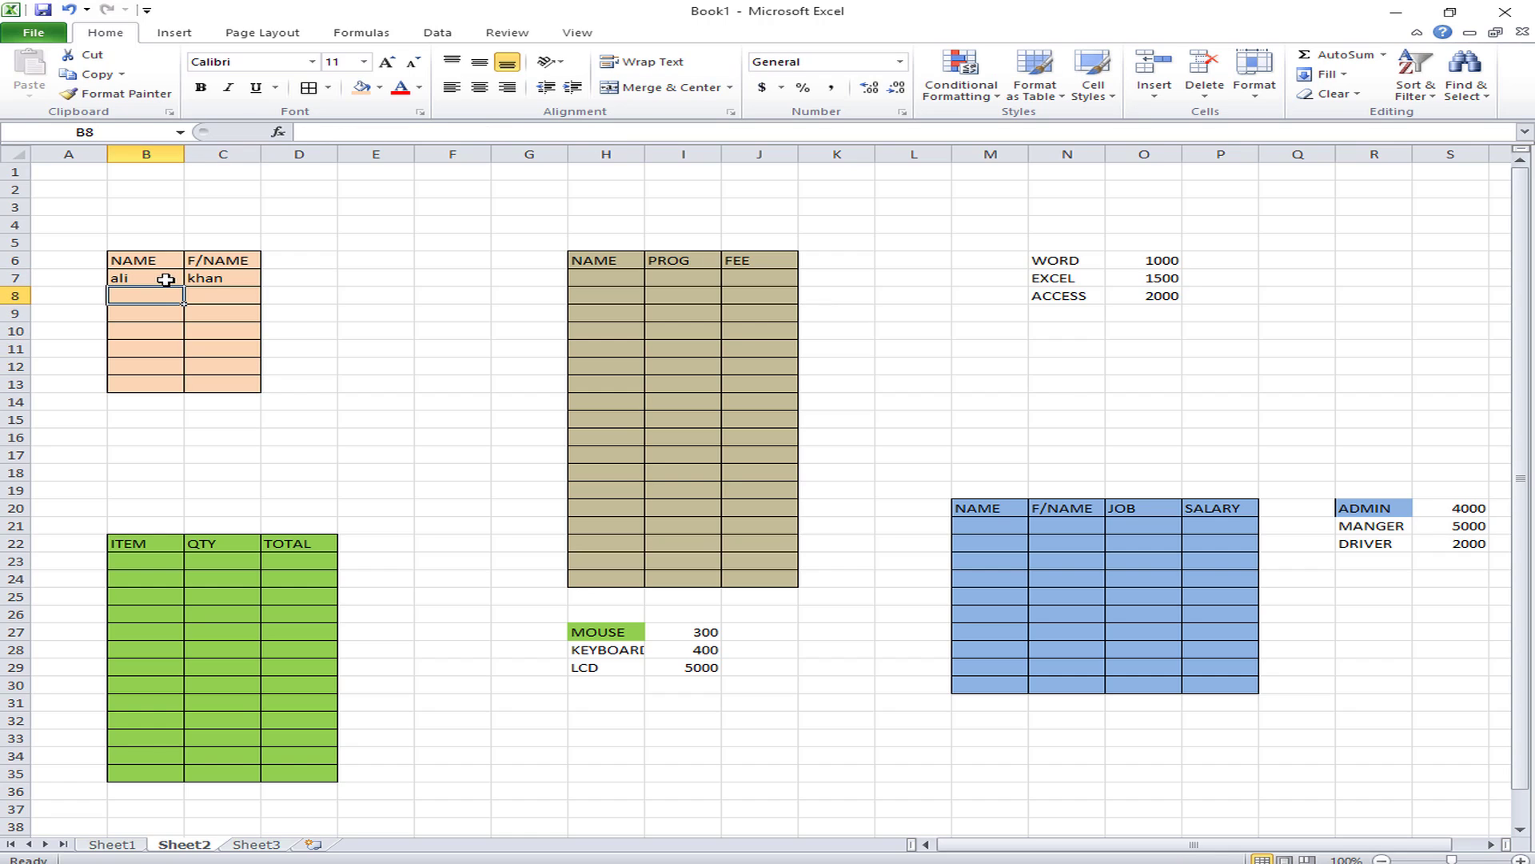
type("wali")
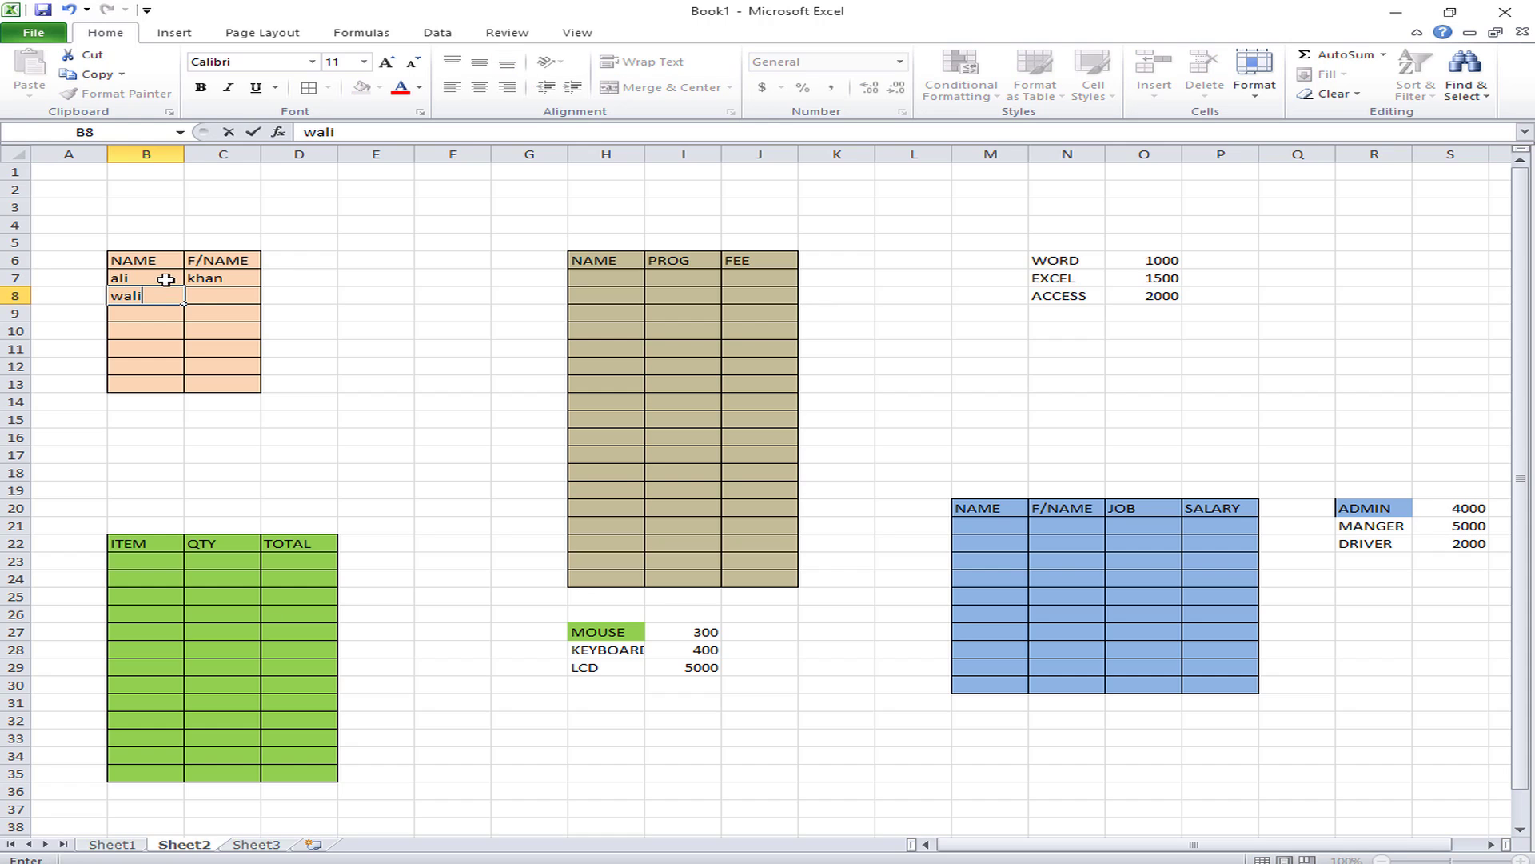
key("Tab")
type("jan")
key("Return")
- Repeat the same two first names in B9 and B10 of the name table
type("ali")
key("Tab")
type("khan")
key("Return")
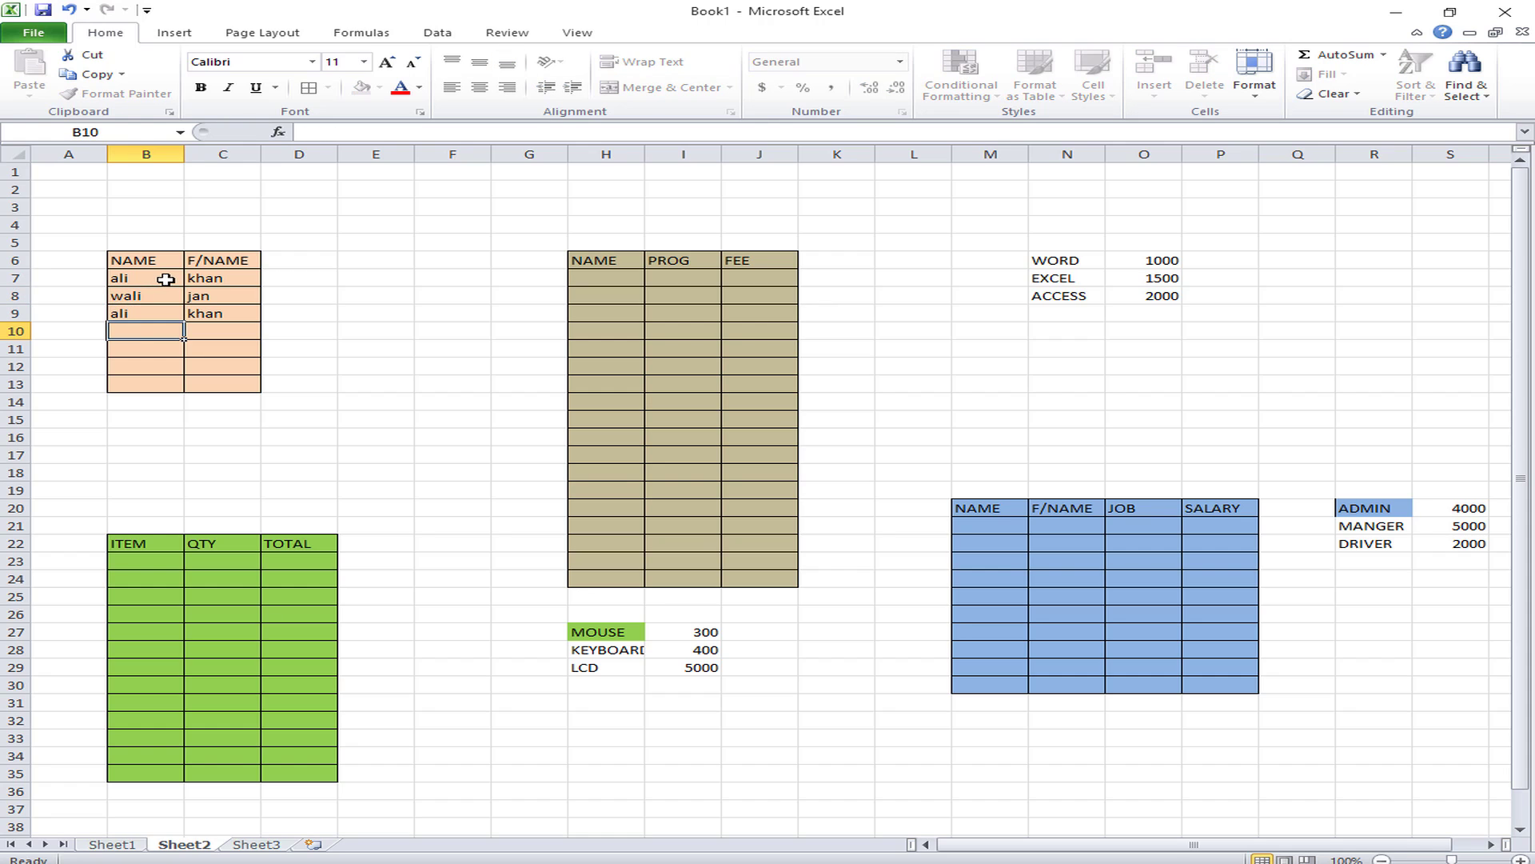
type("wal")
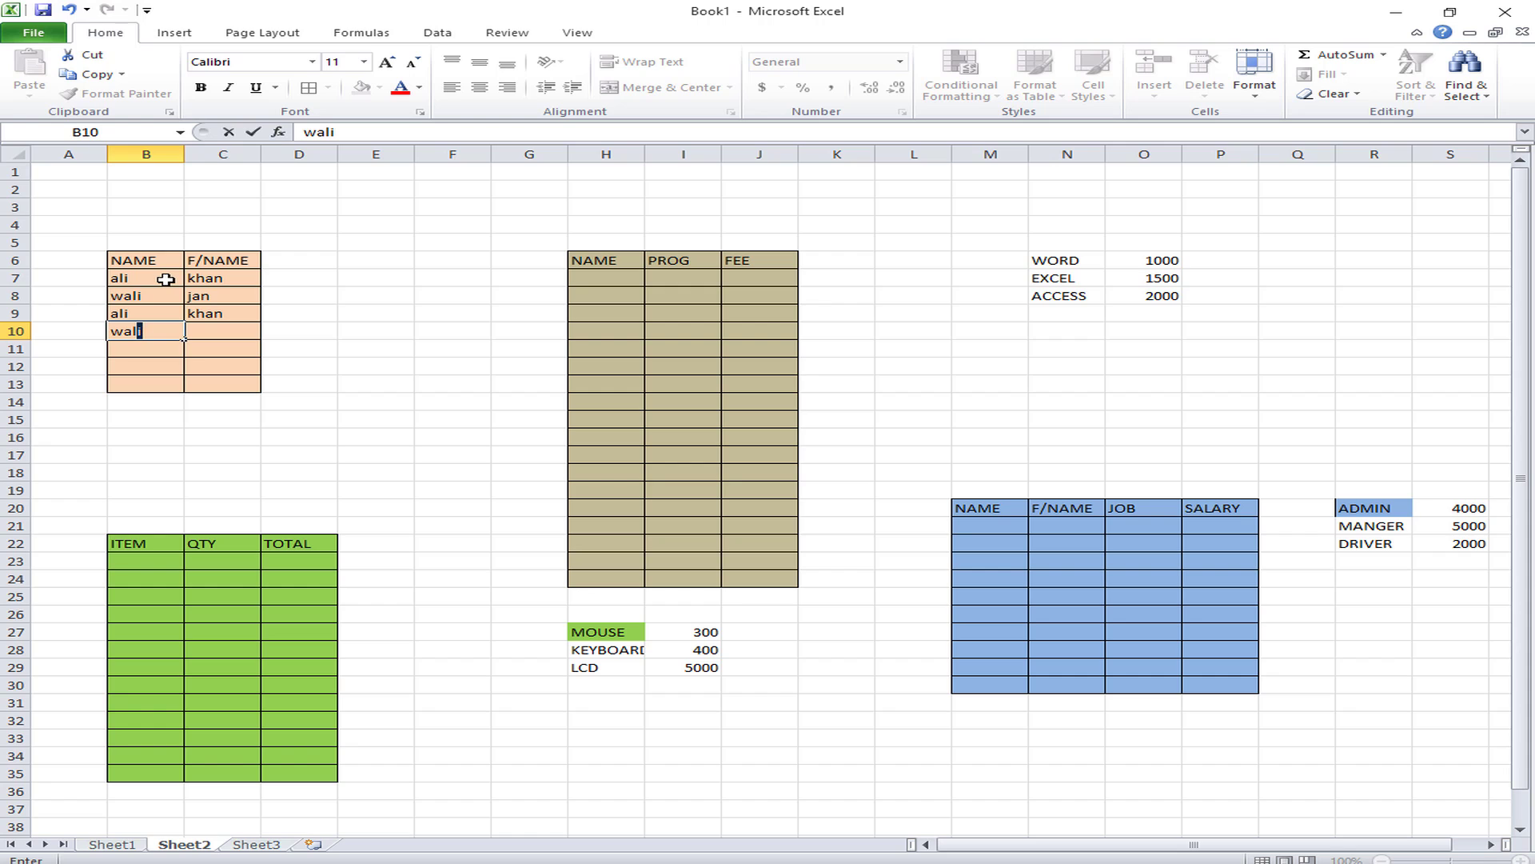
type("i")
key("Tab")
type("jan")
key("Return")
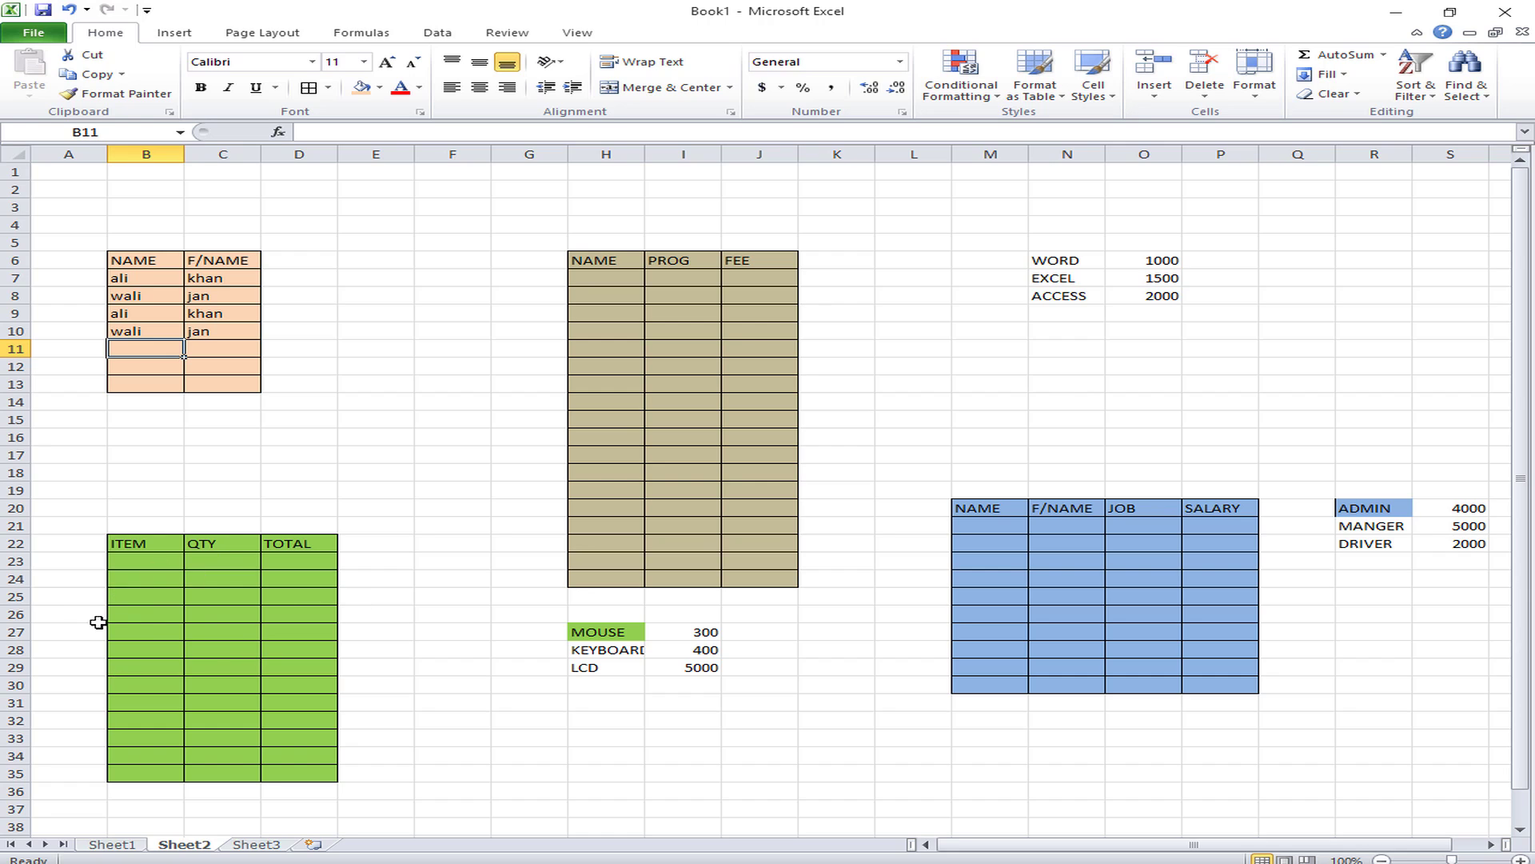
- Start an IF formula in D23 of the item table that tests whether B23 equals "mouse"
scroll(153, 589, "down", 1)
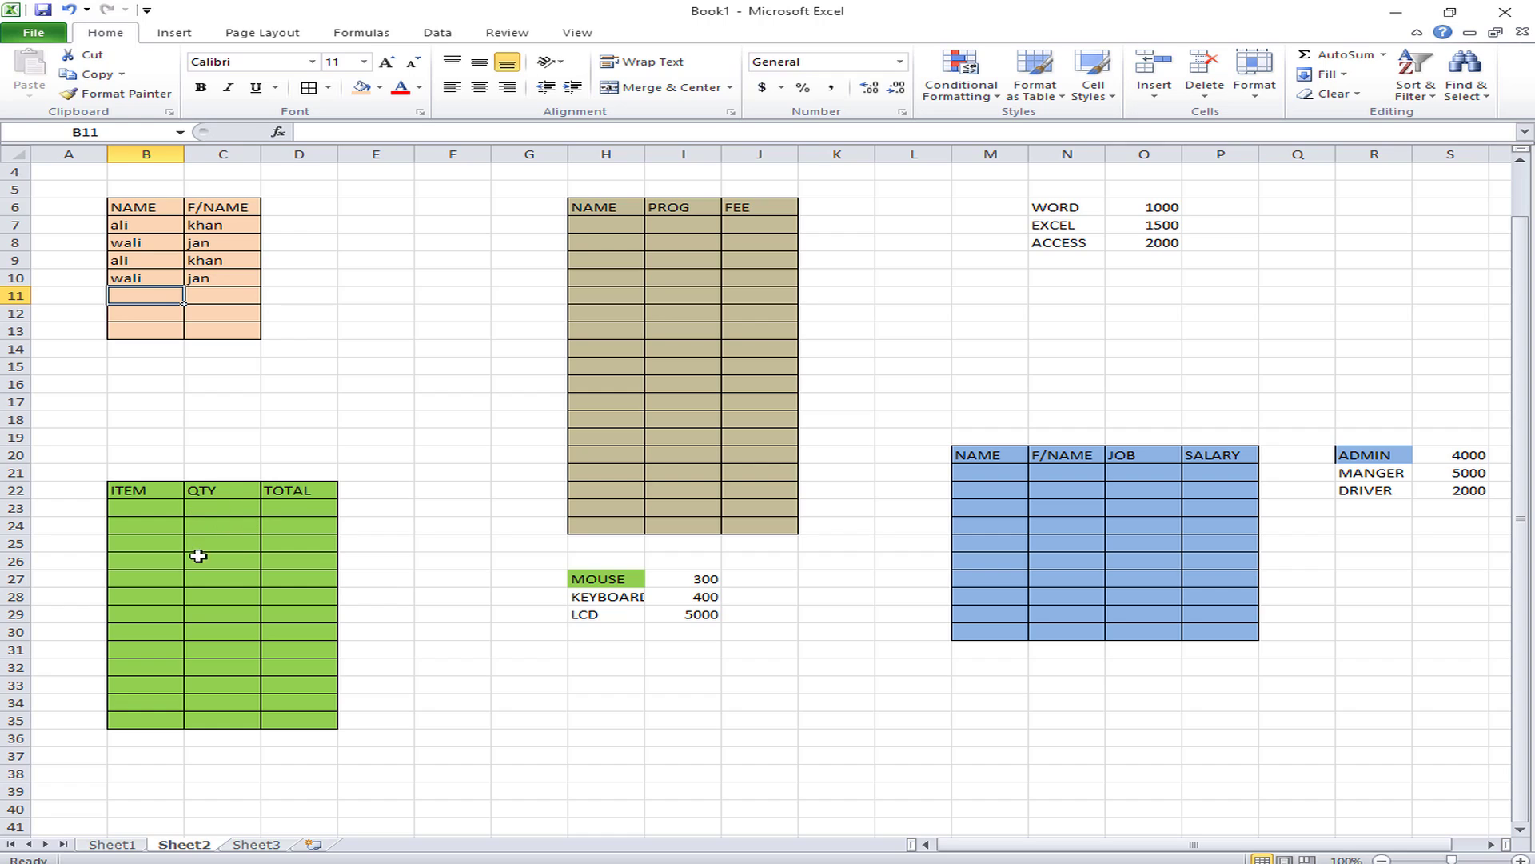
left_click(299, 510)
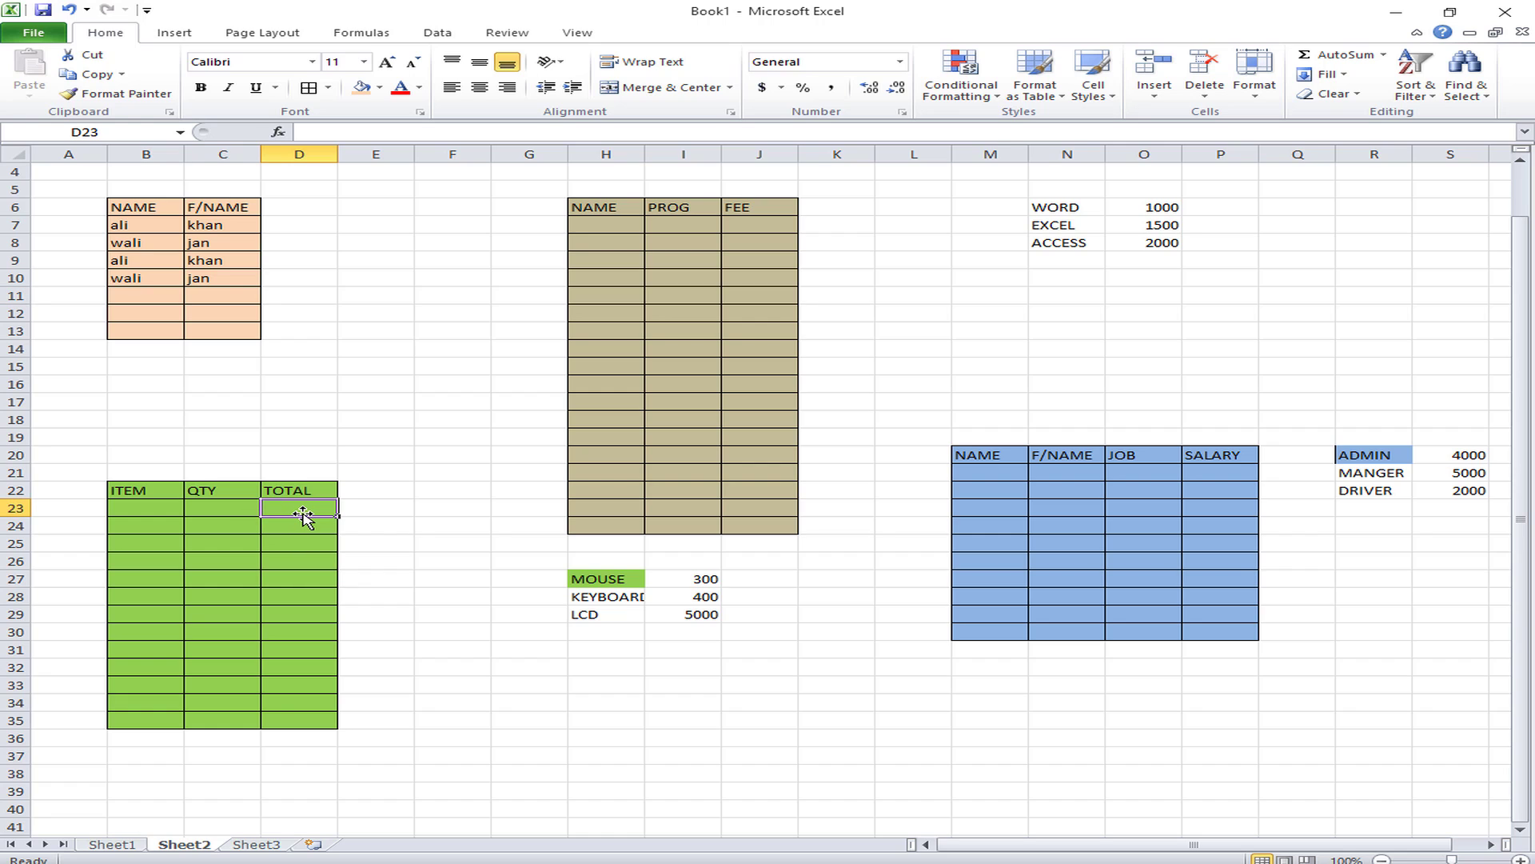
type("=i")
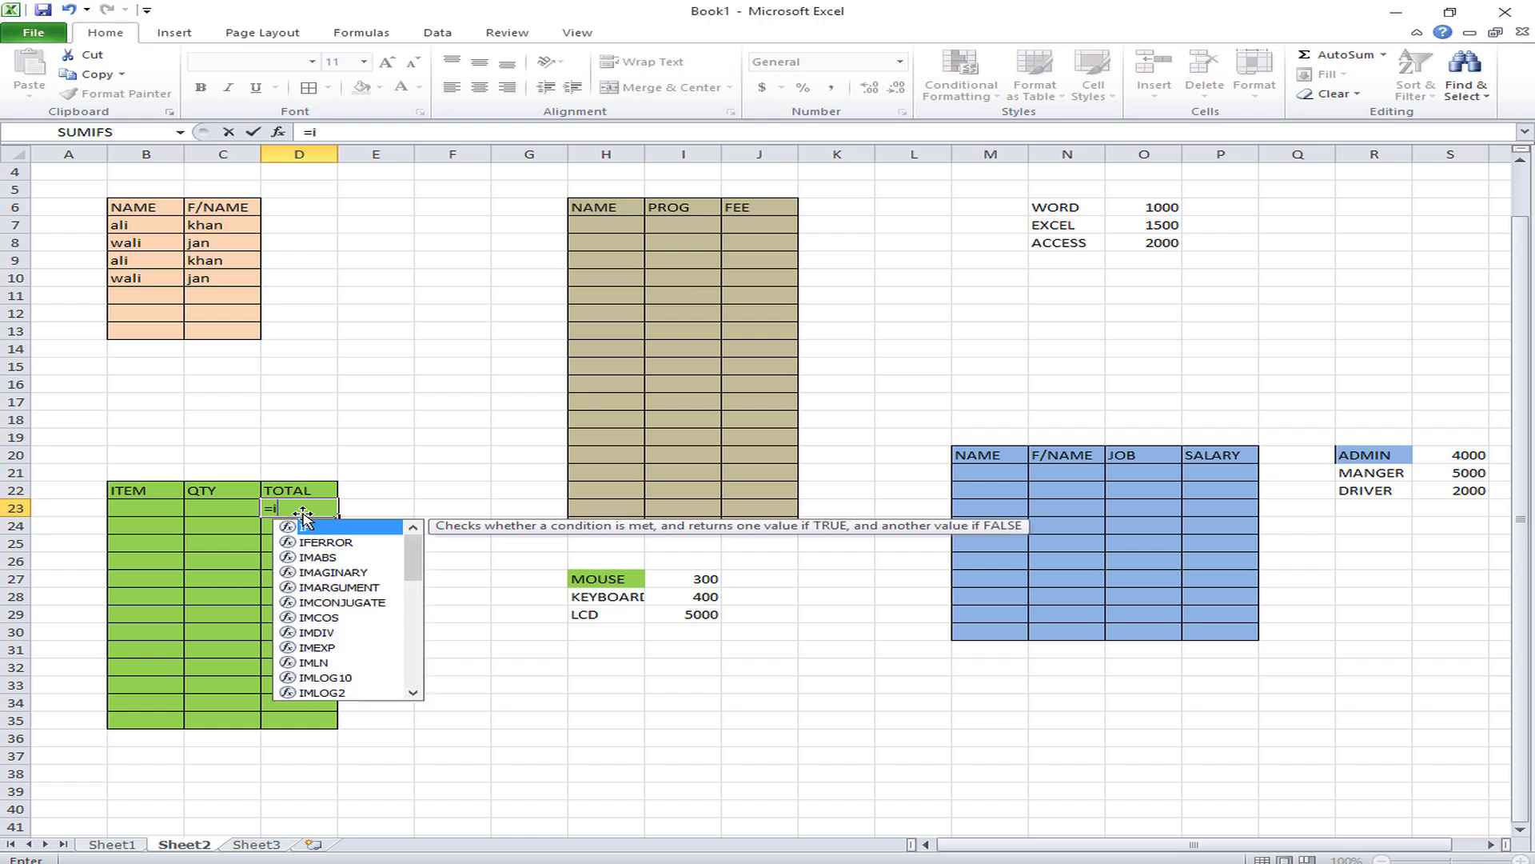
type("f(")
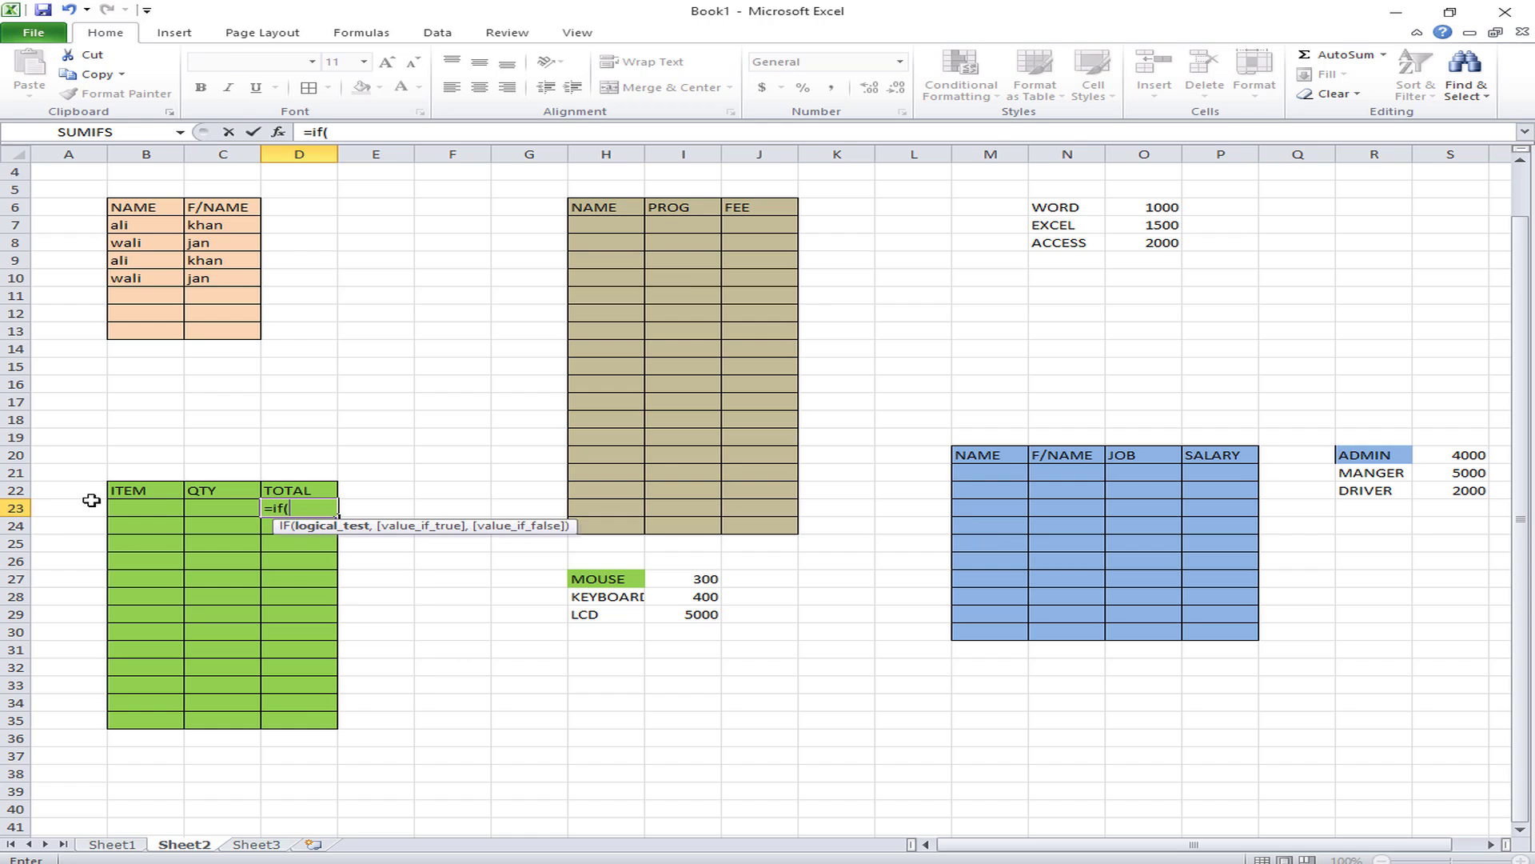
left_click(140, 509)
type("=")
type("\"m")
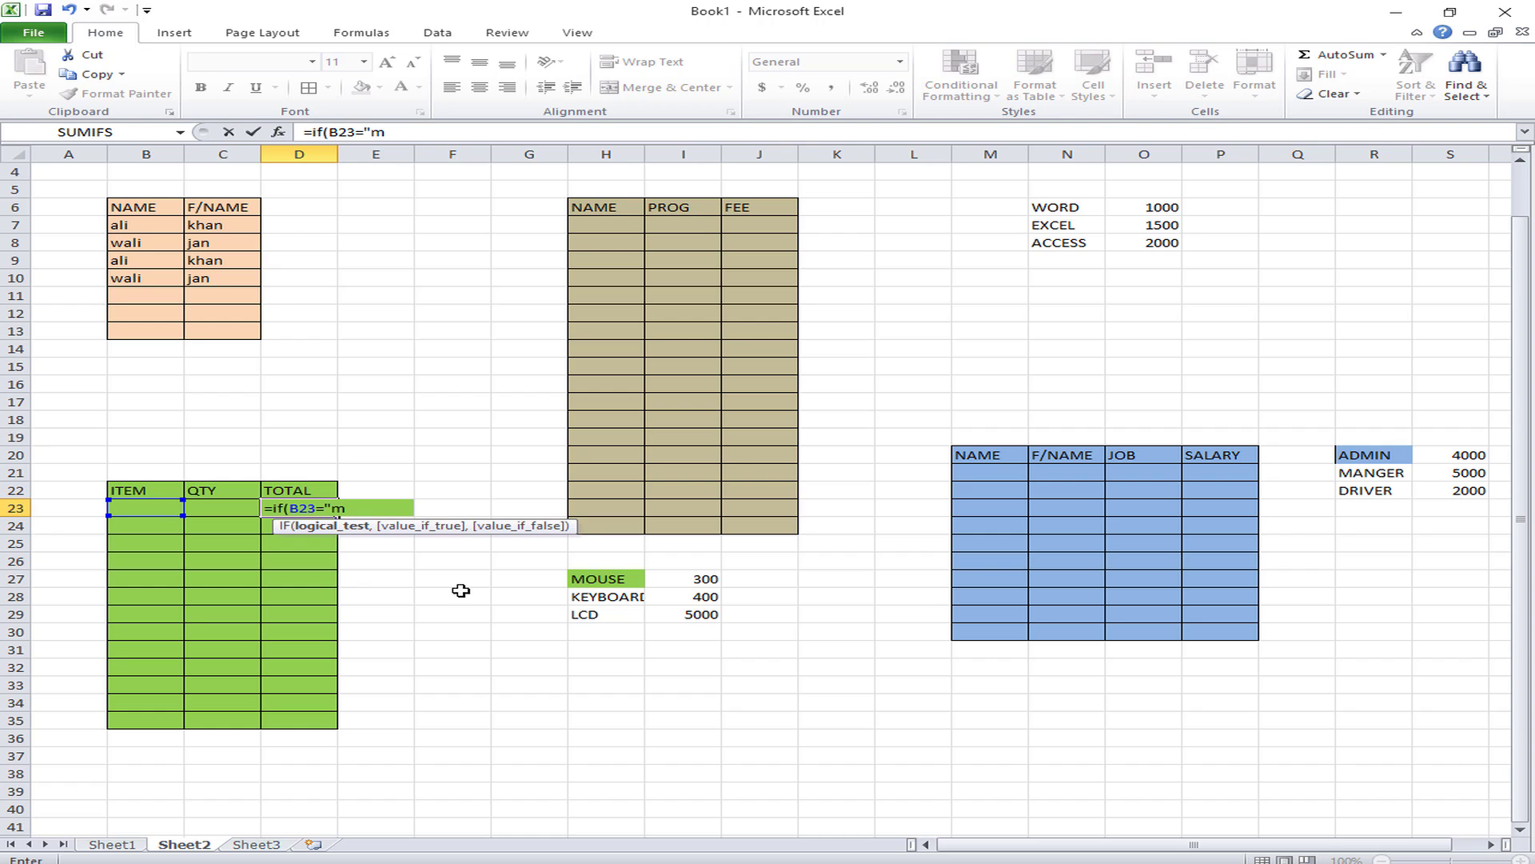
type("ouse")
type(",")
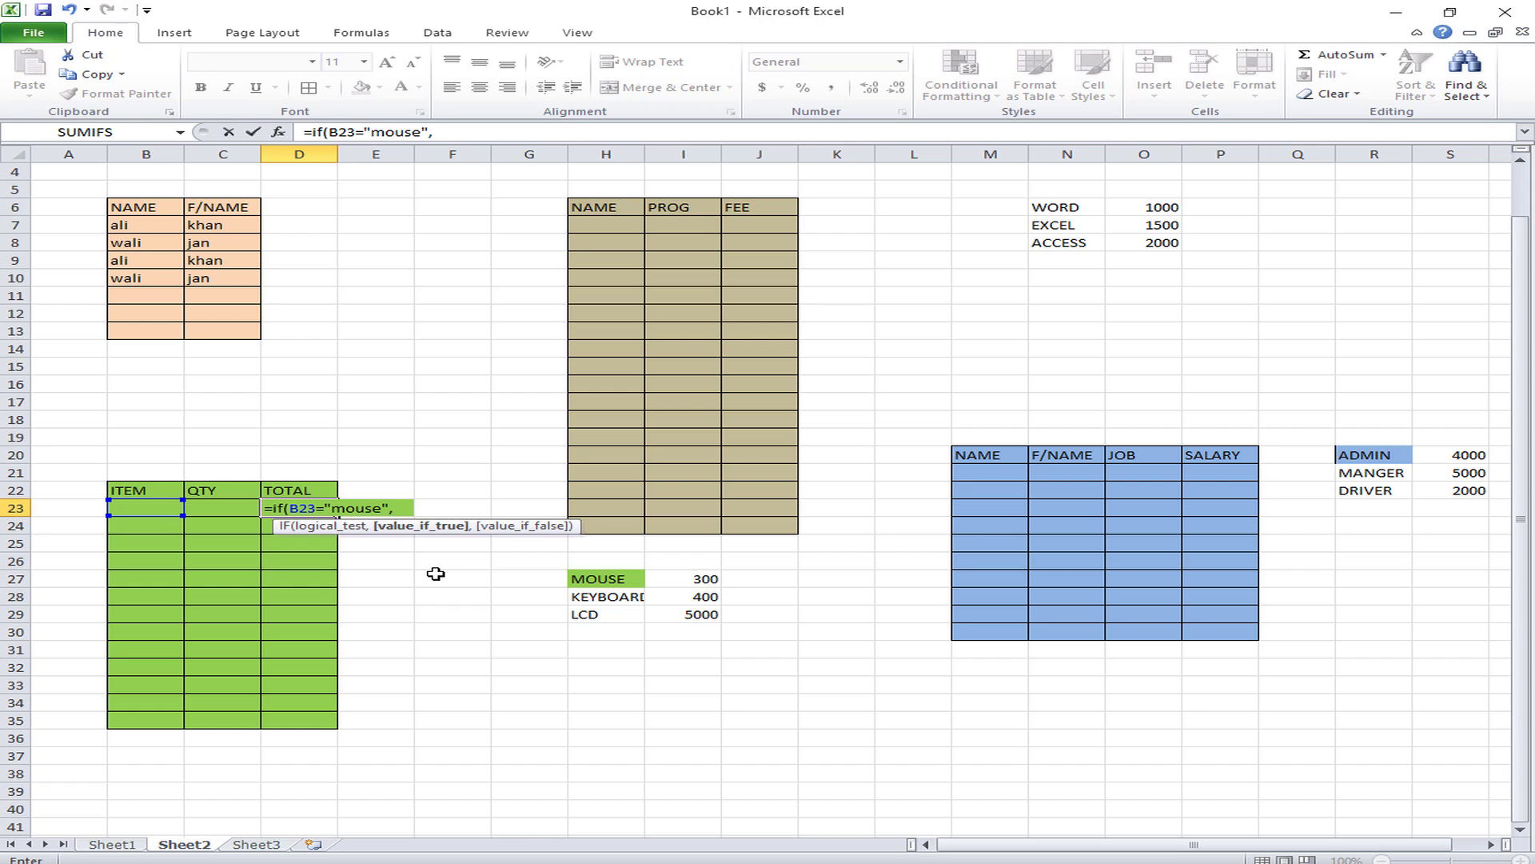
type("300")
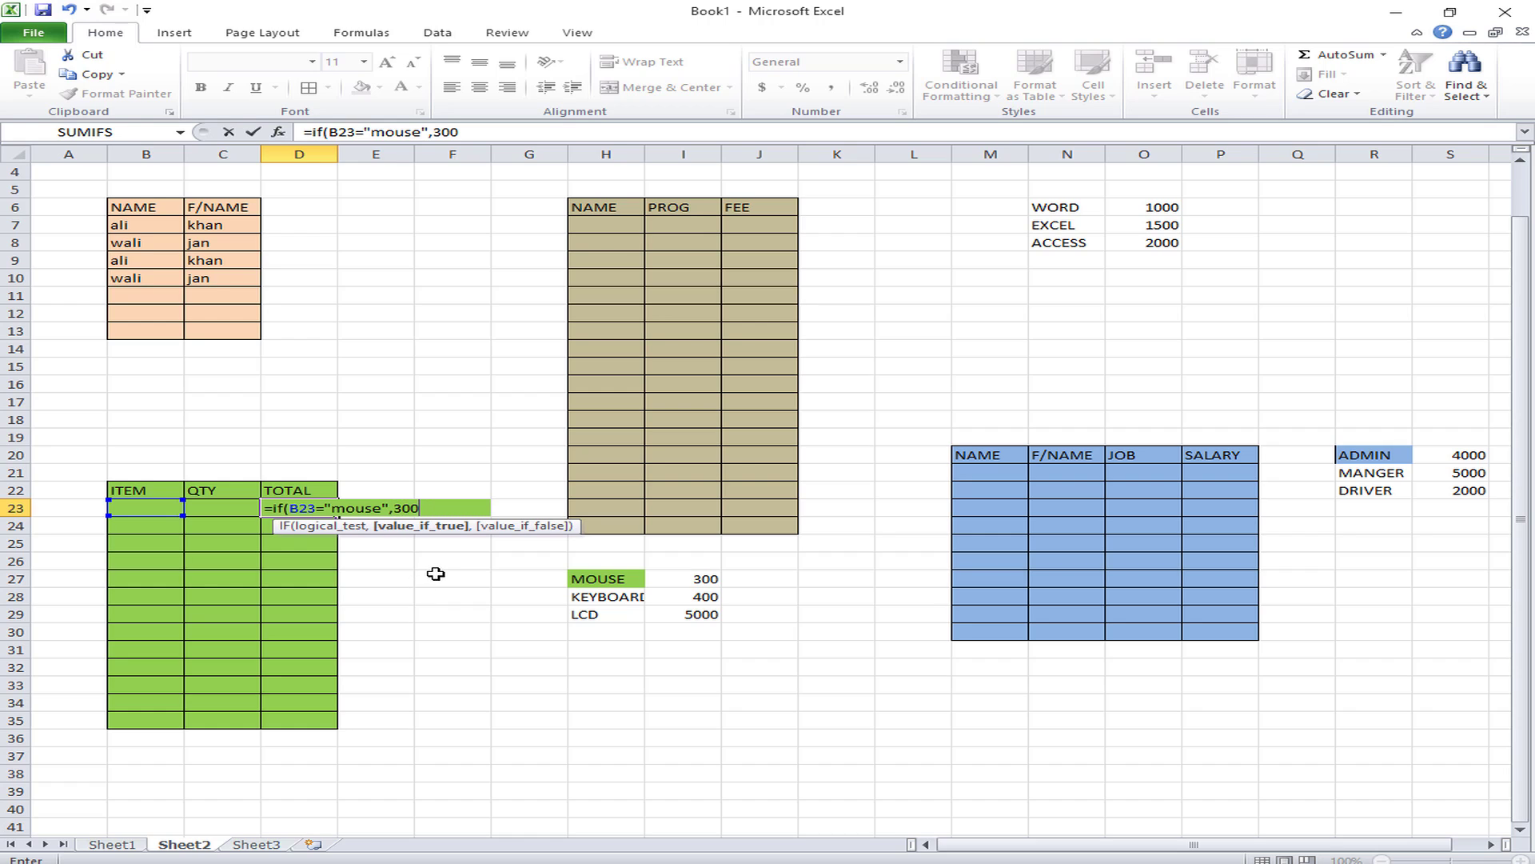
type(",")
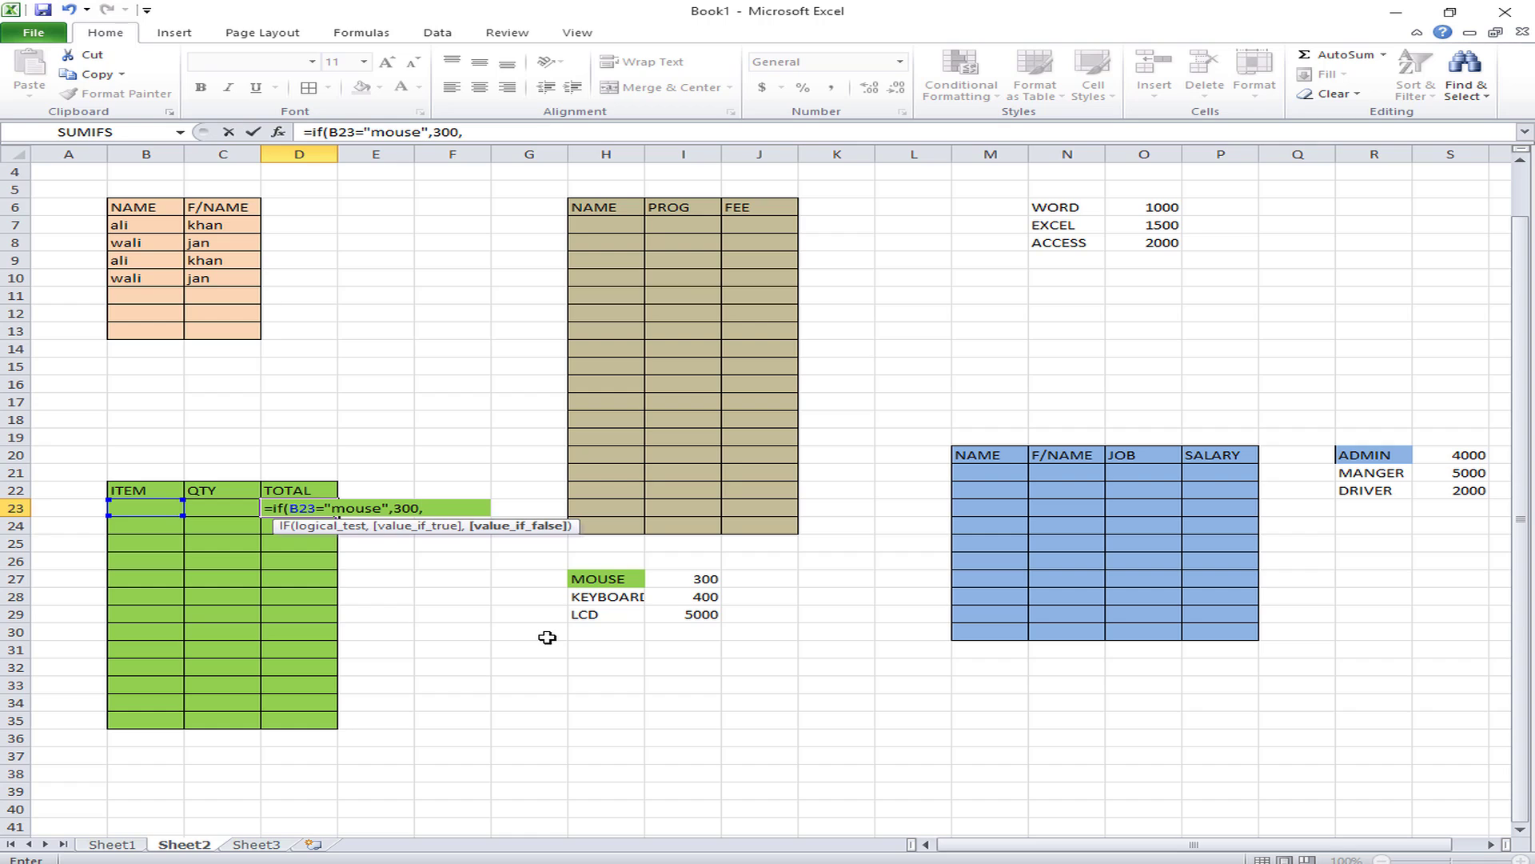
type("if")
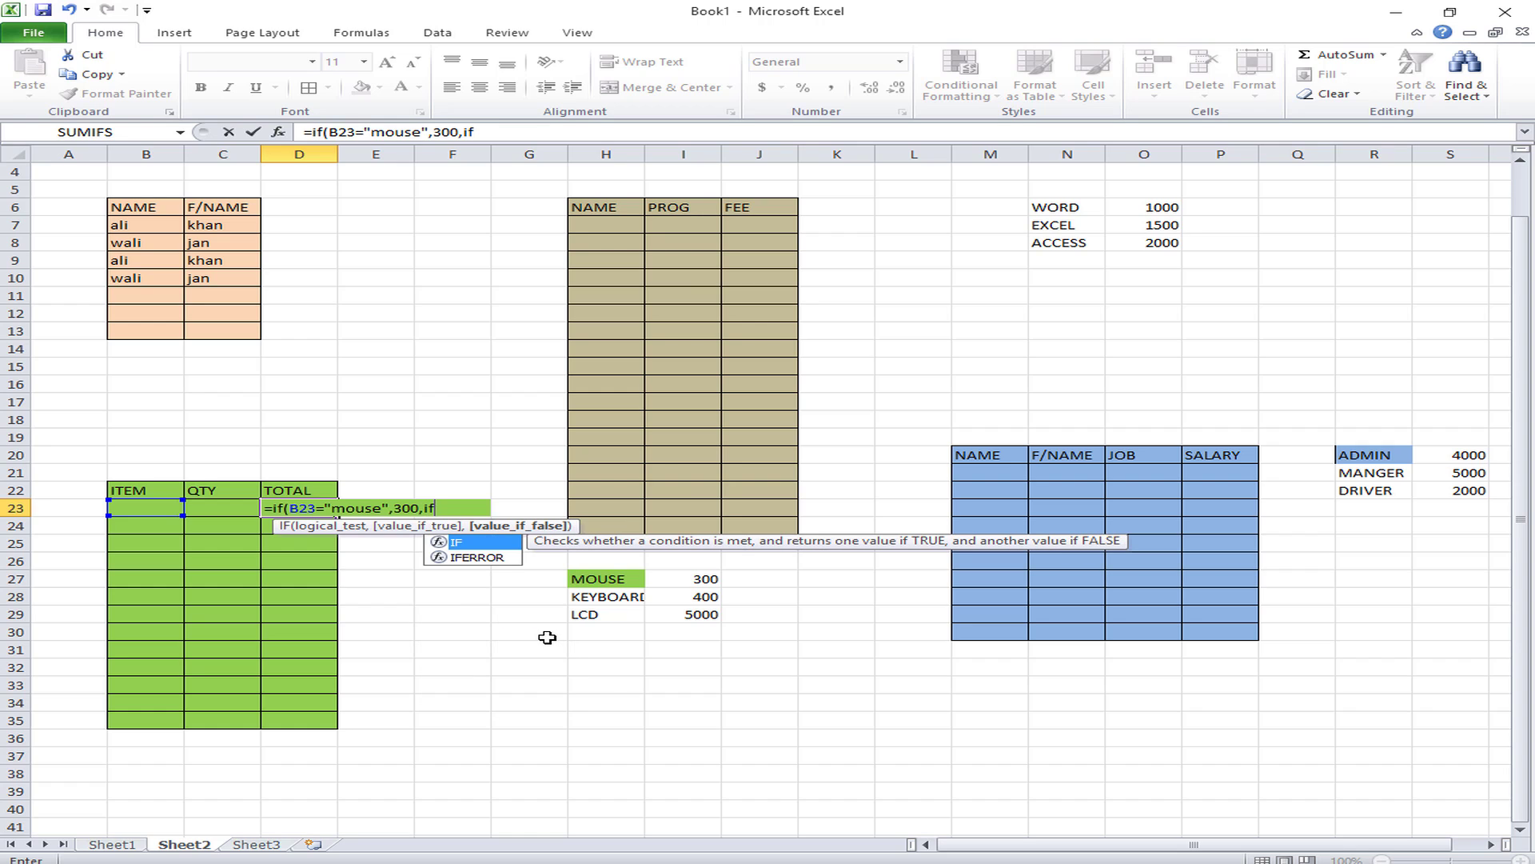
type("(")
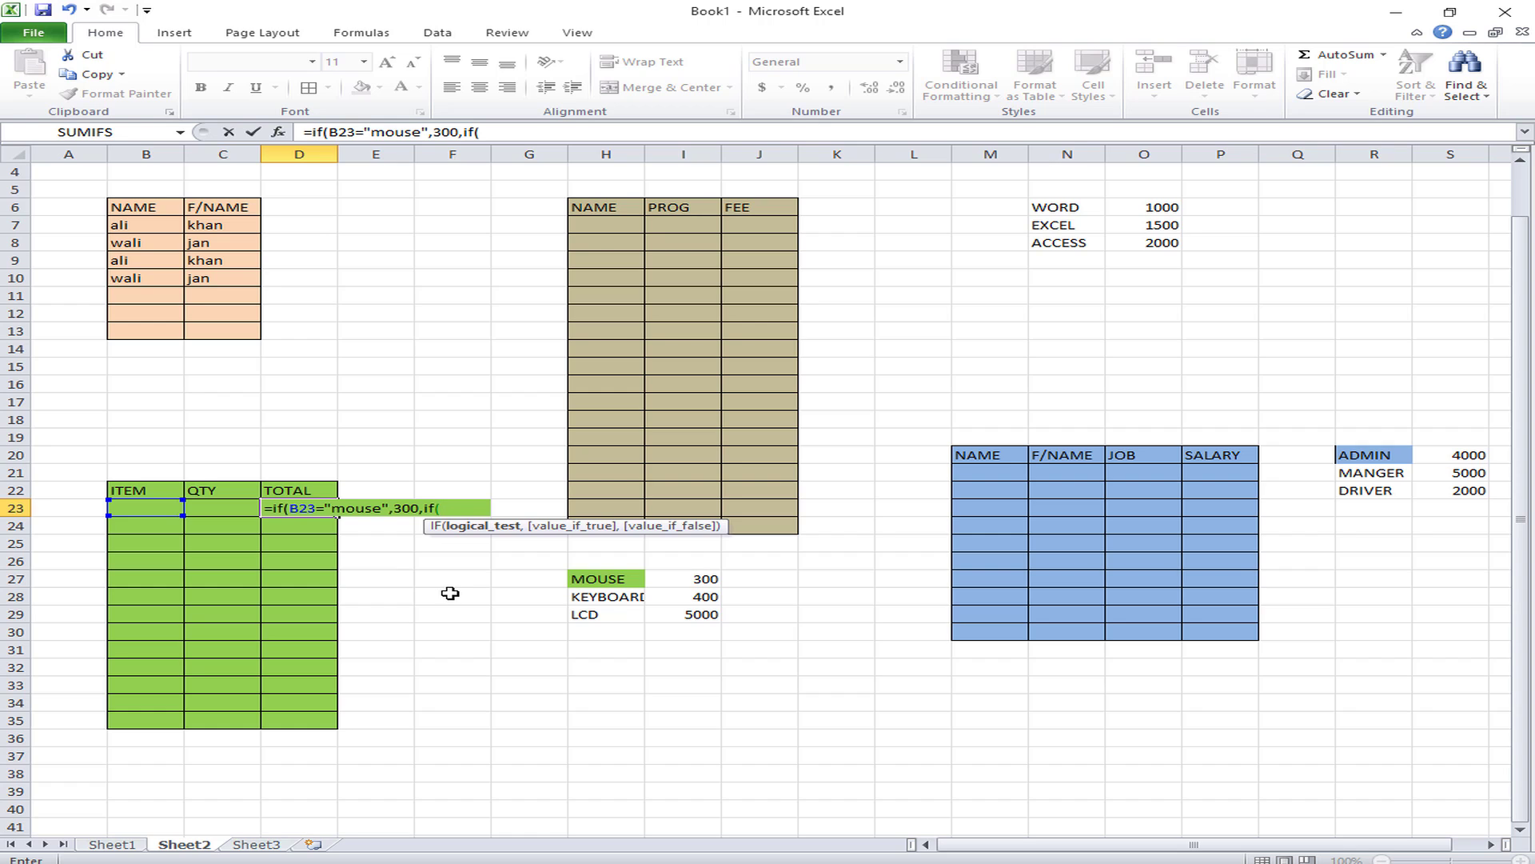
key("BackSpace")
key("BackSpace")
key("BackSpace")
key("BackSpace")
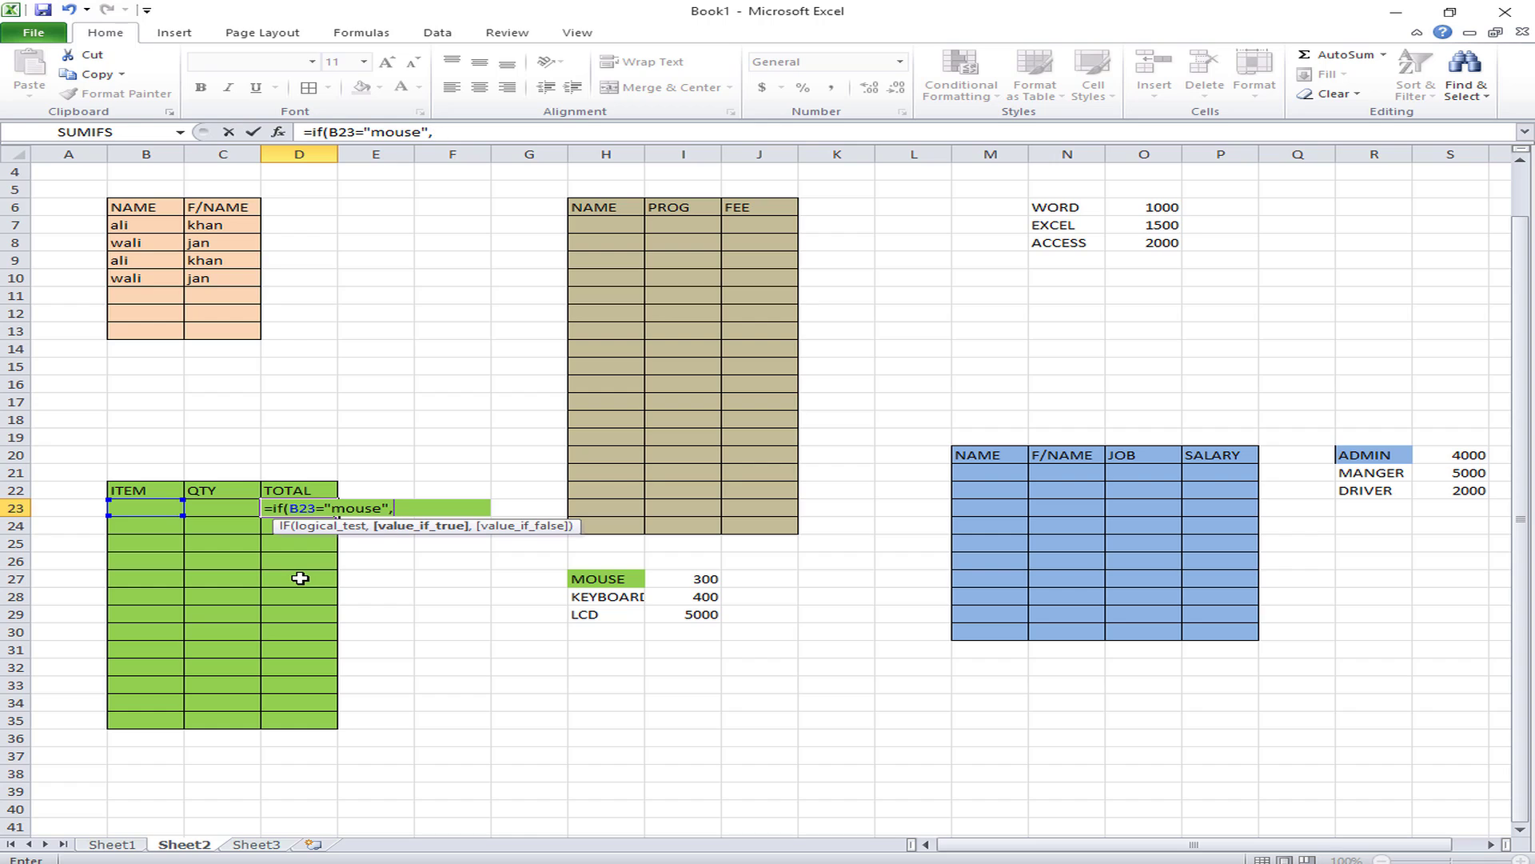
- Use C23*300 as the value if true in D23's IF formula
left_click(220, 509)
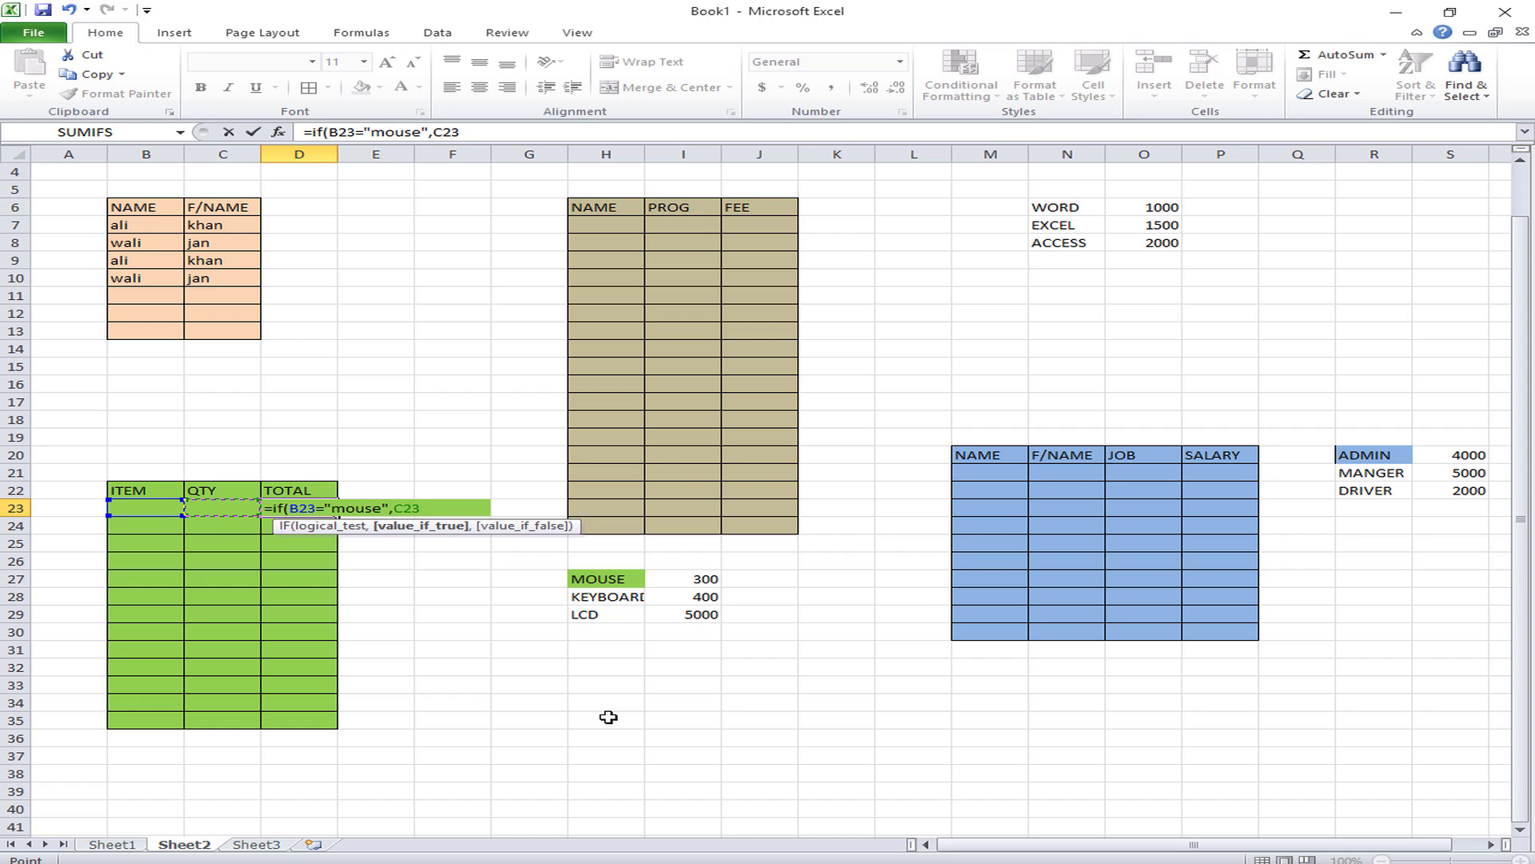
type("*300")
type(",")
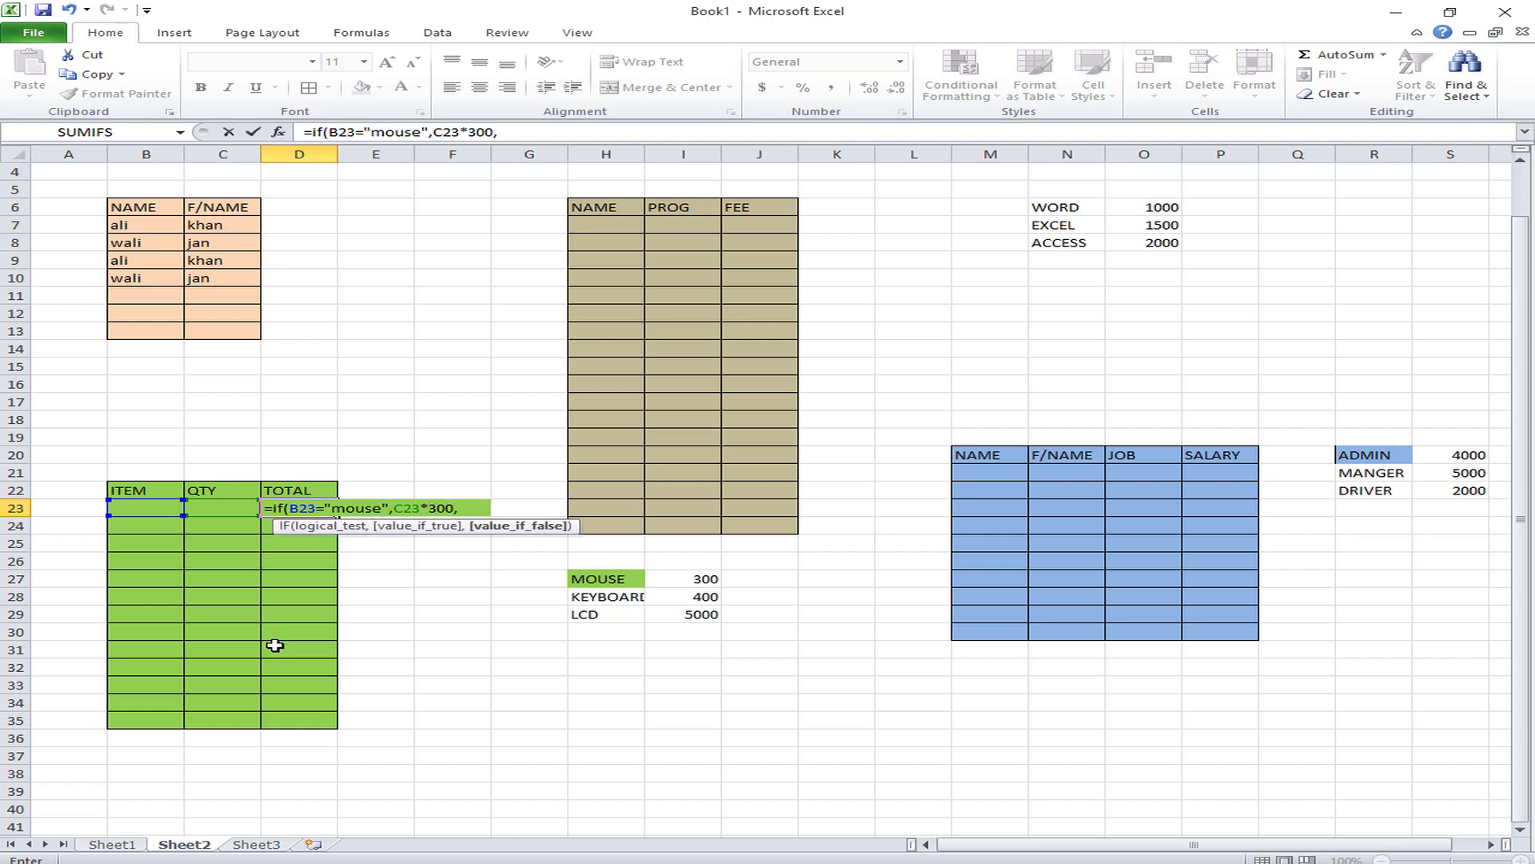
- Nest a second IF in D23's formula that tests whether B23 equals "keyboard"
type("if")
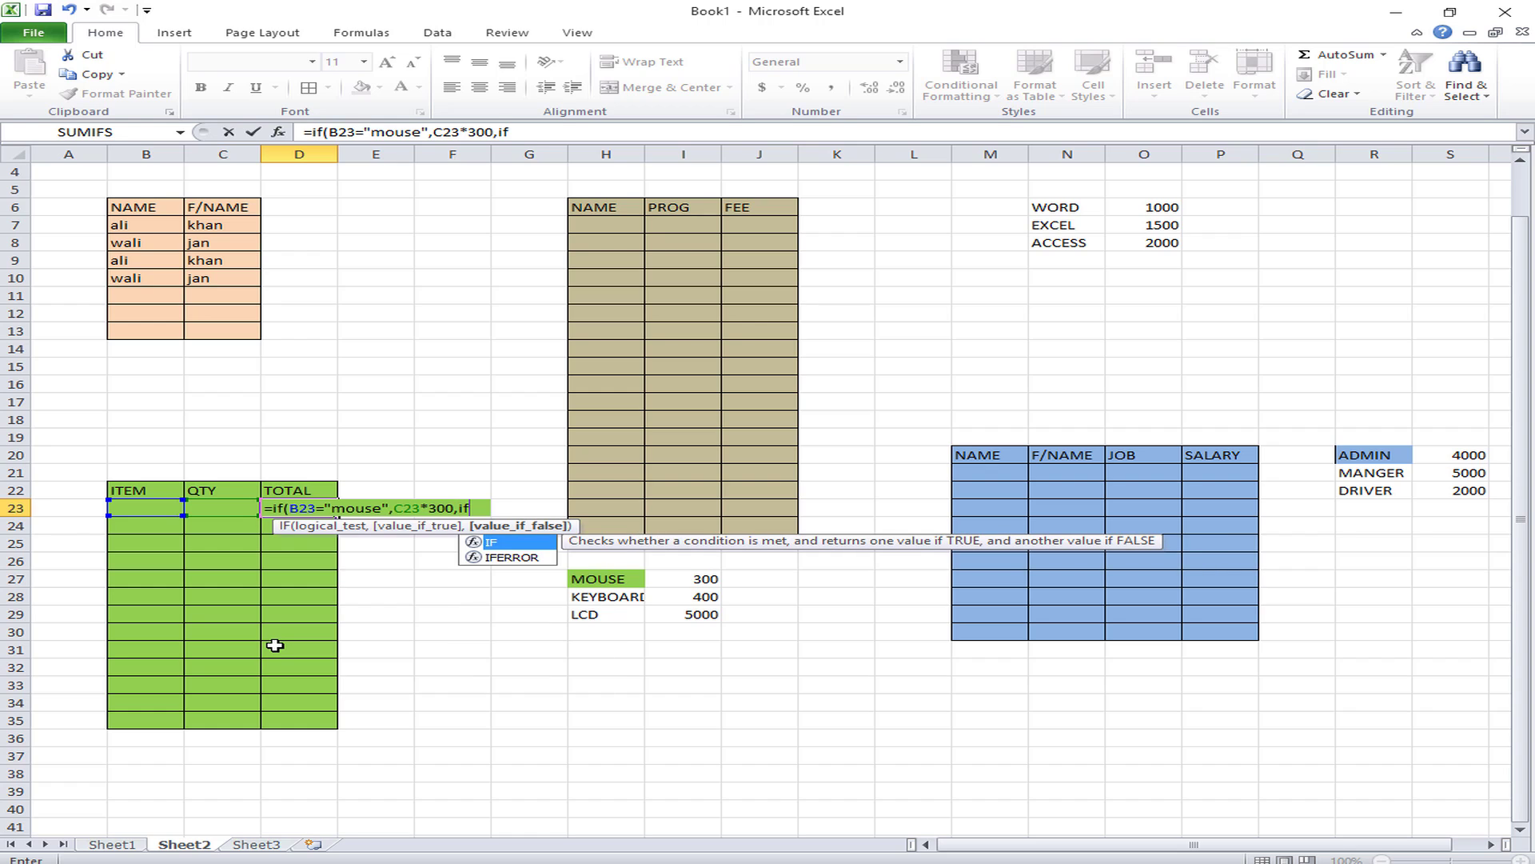
type("(")
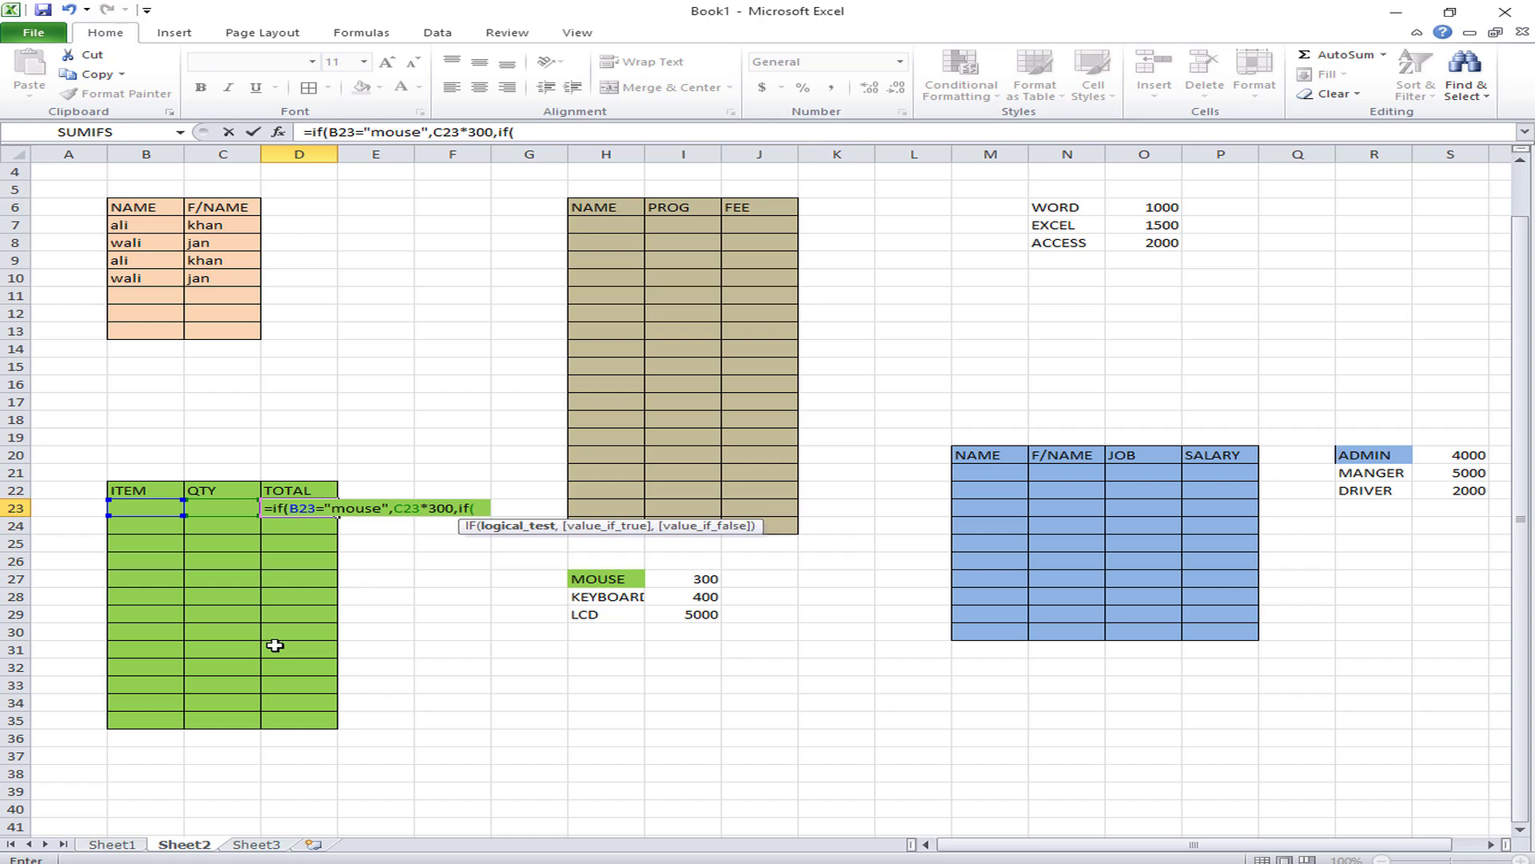
left_click(156, 508)
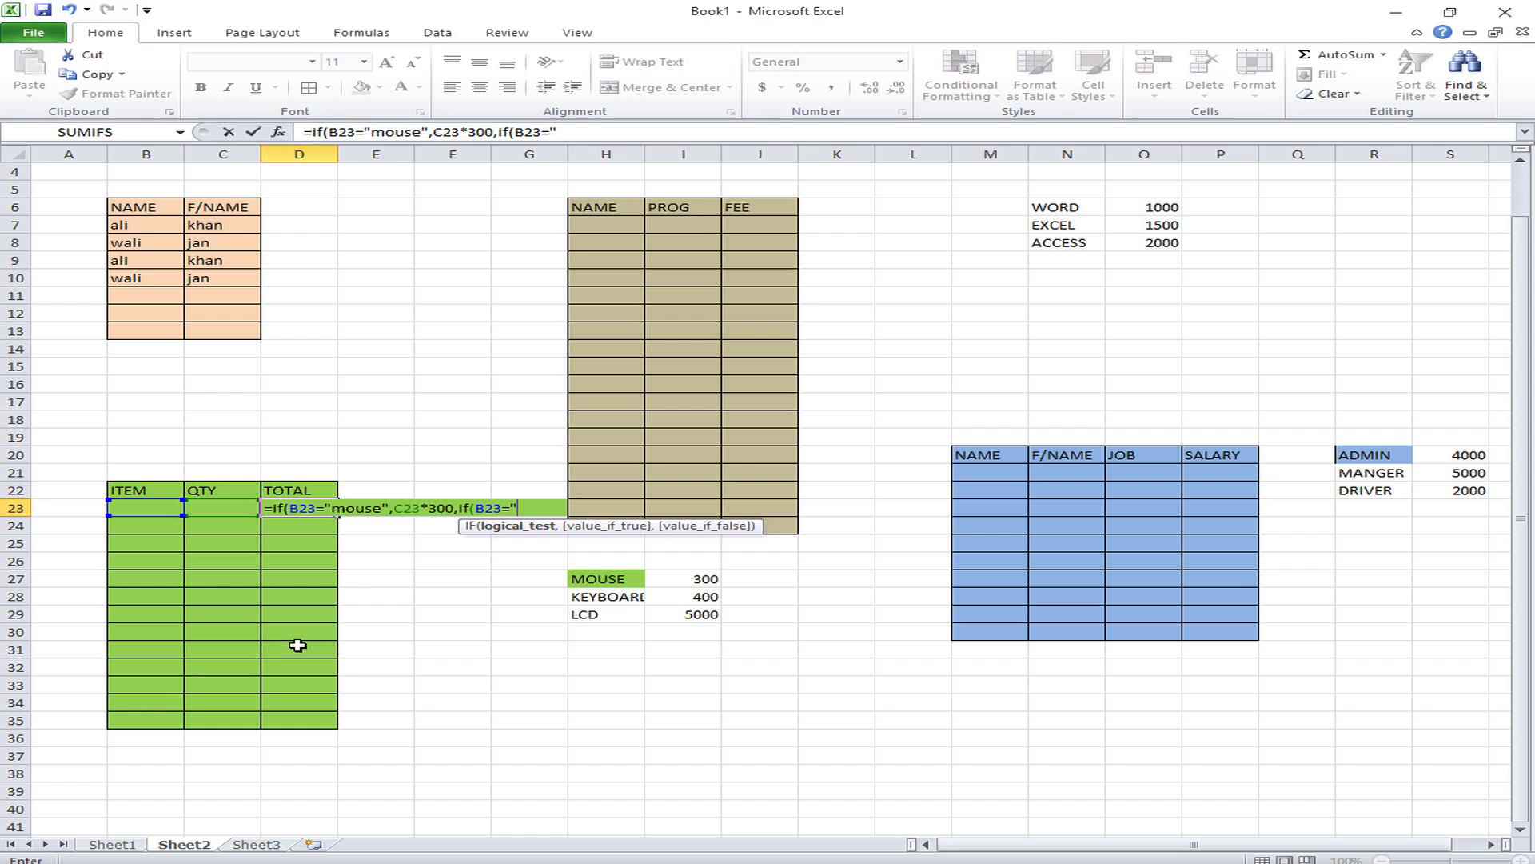
type("=\"keyboard")
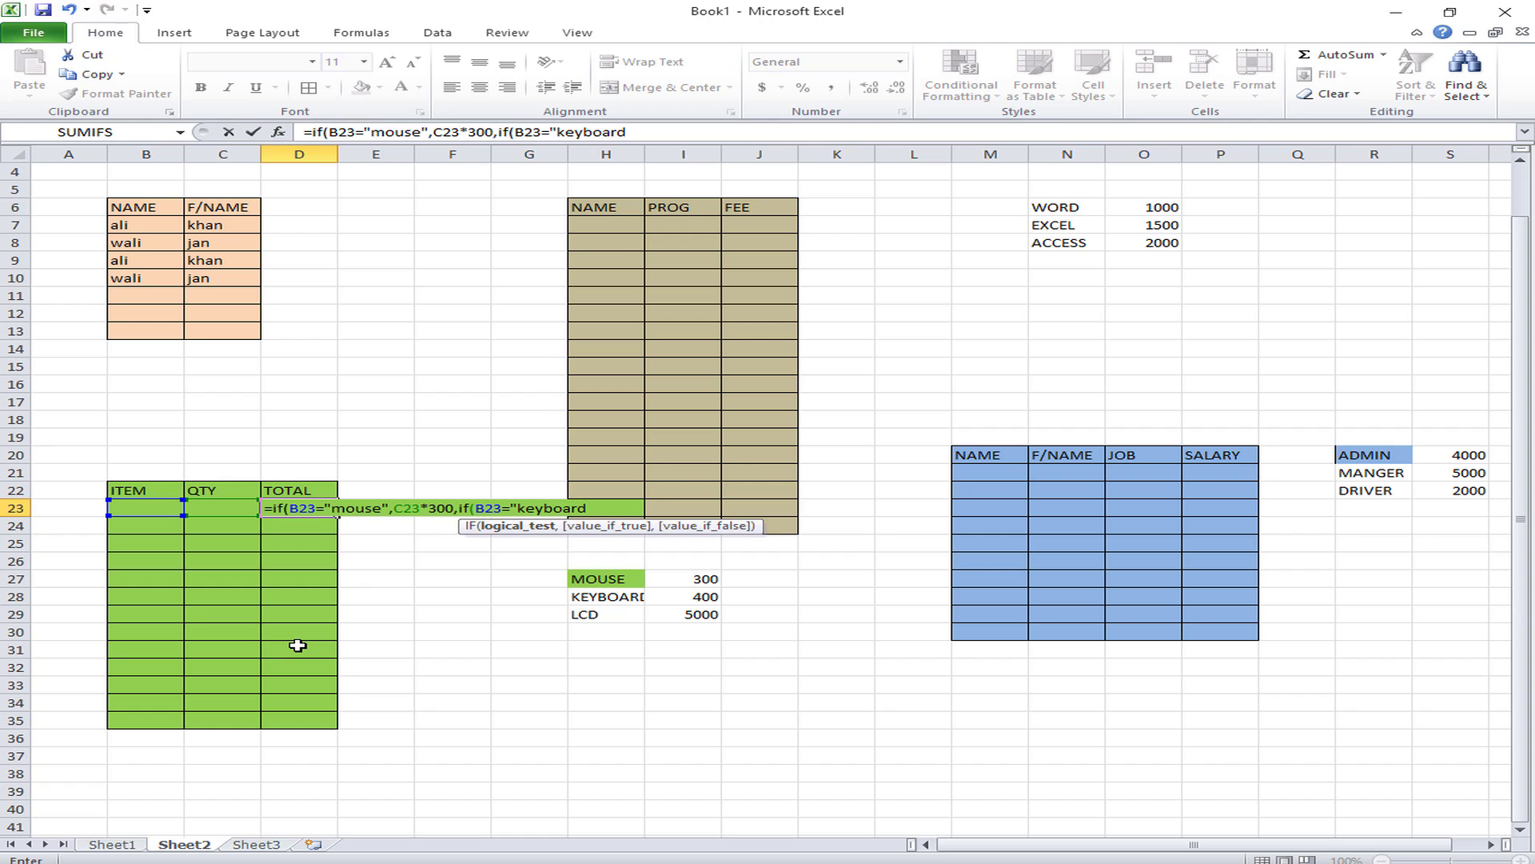
type("\",")
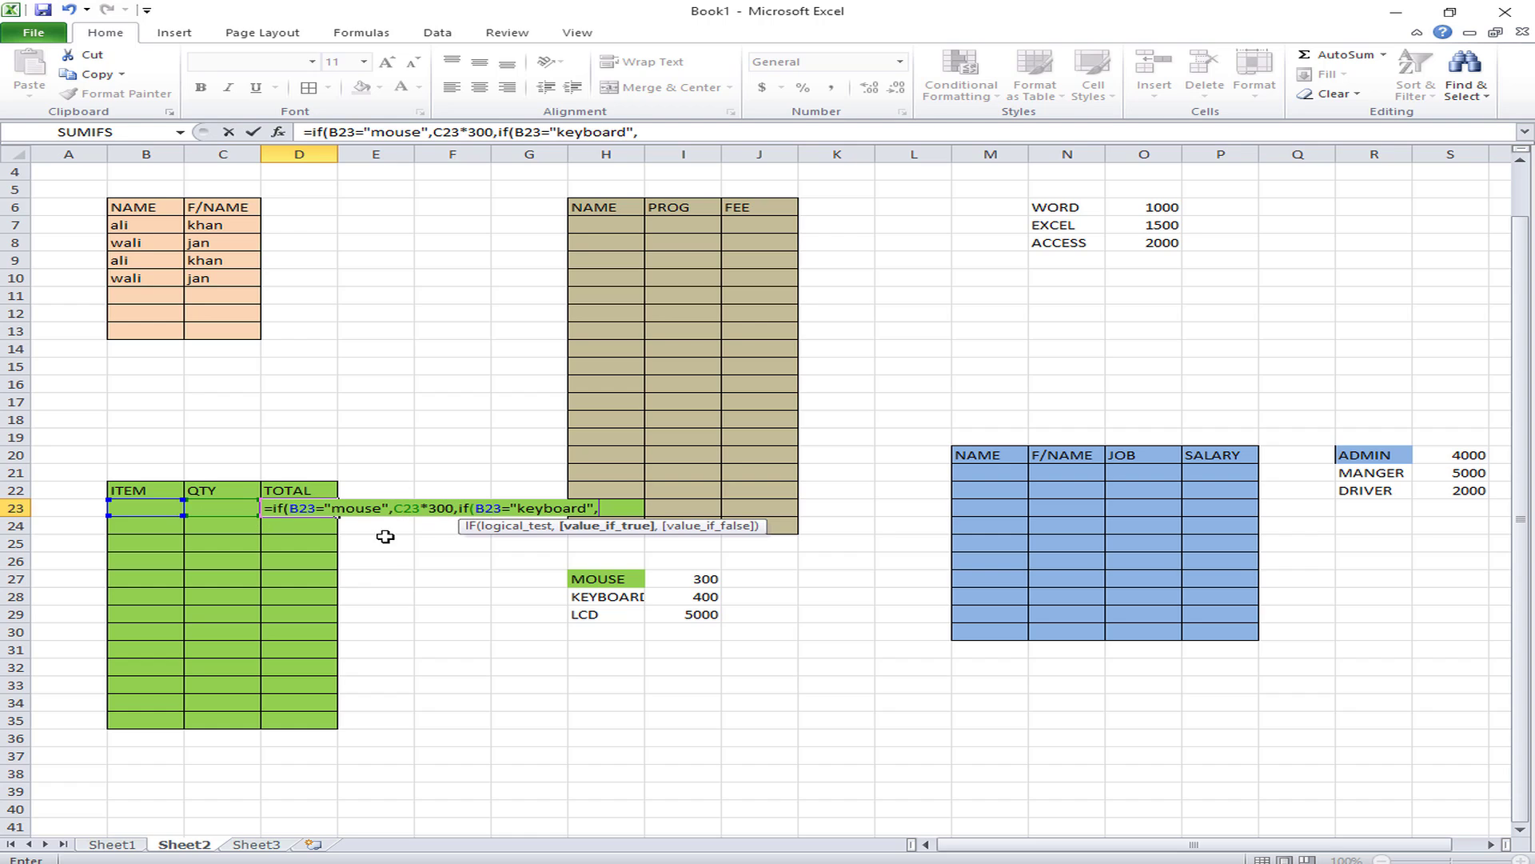
- Use C23*400 as the nested IF's value if true and complete D23's formula
left_click(227, 510)
type("00")
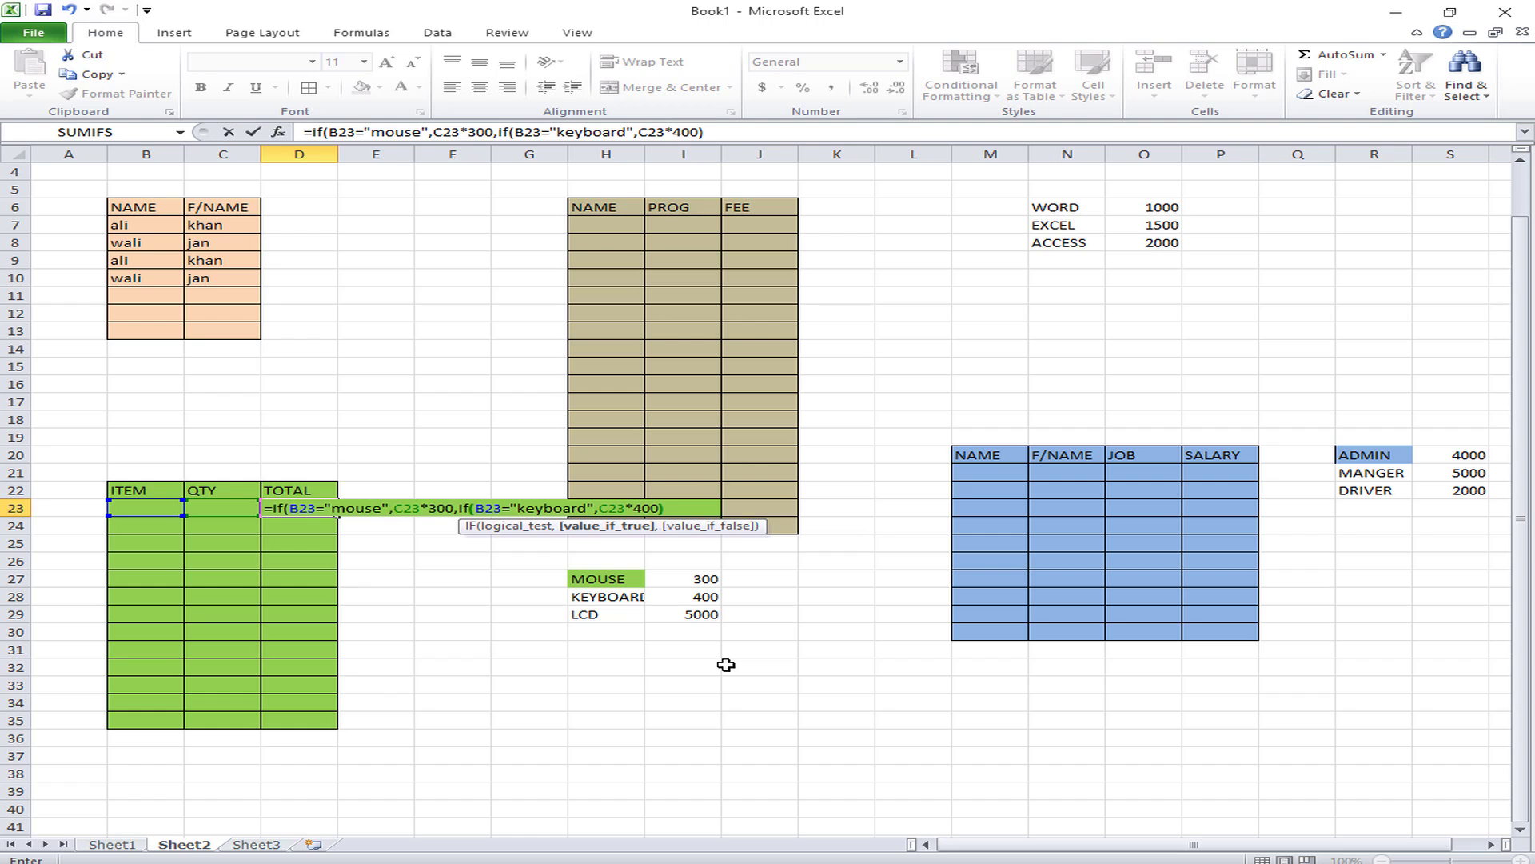
type(")")
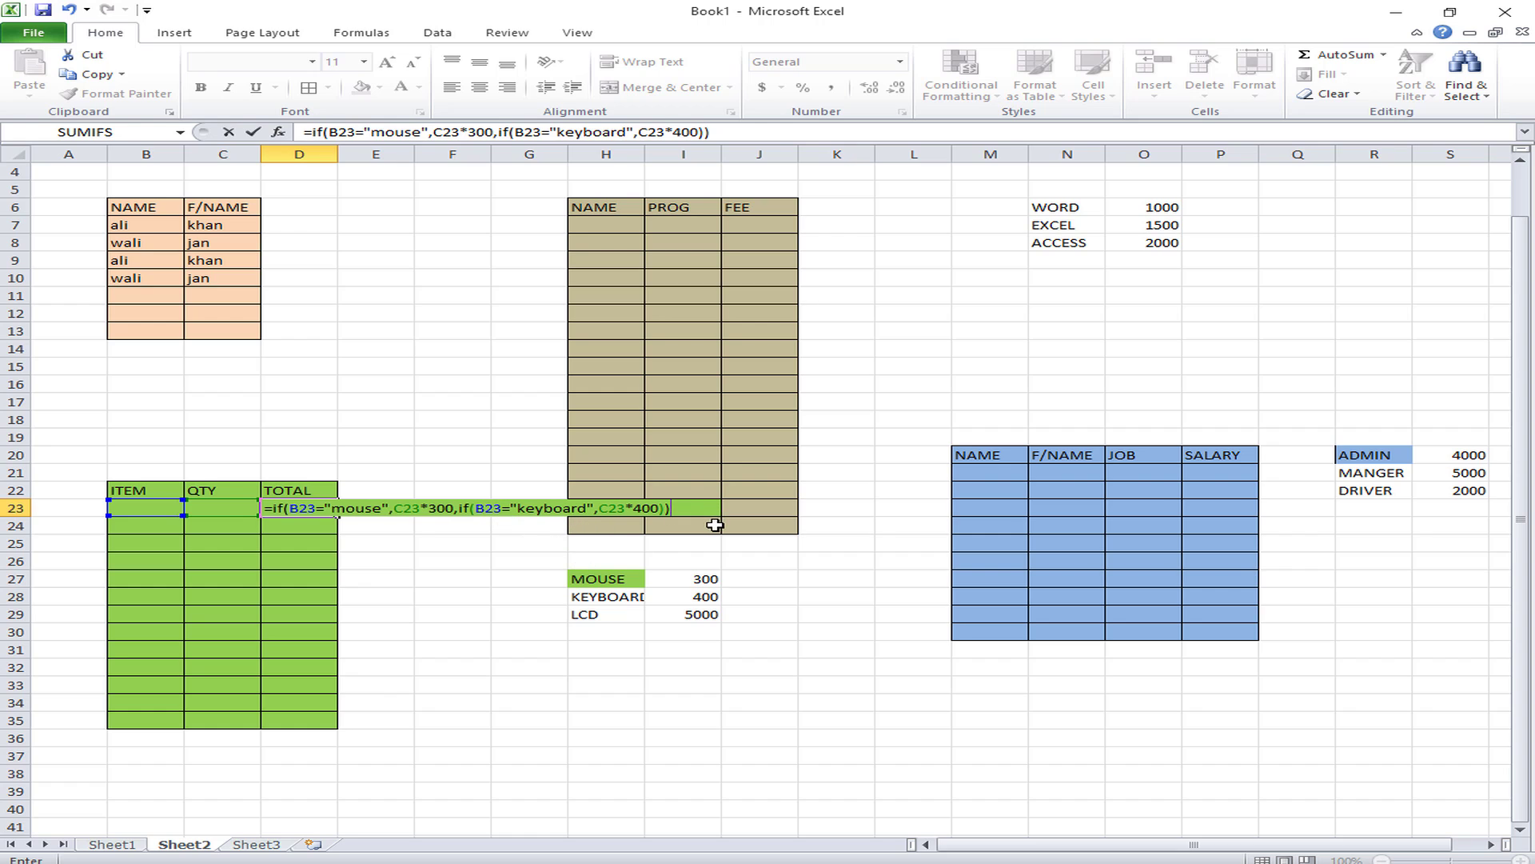
key("Return")
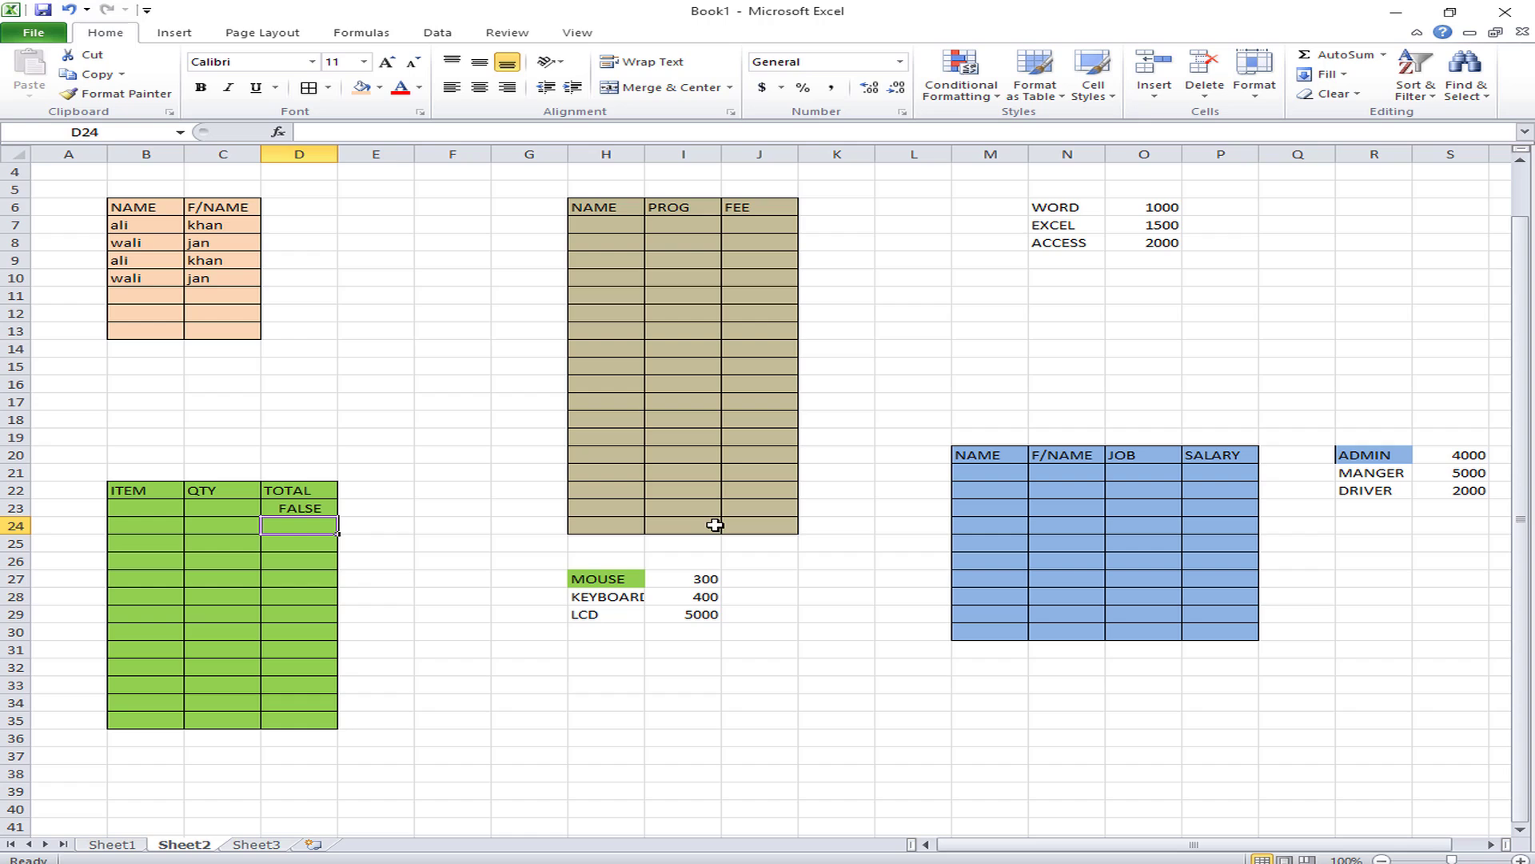
- Add "0" as the value if false to the nested IF in D23
left_click(298, 508)
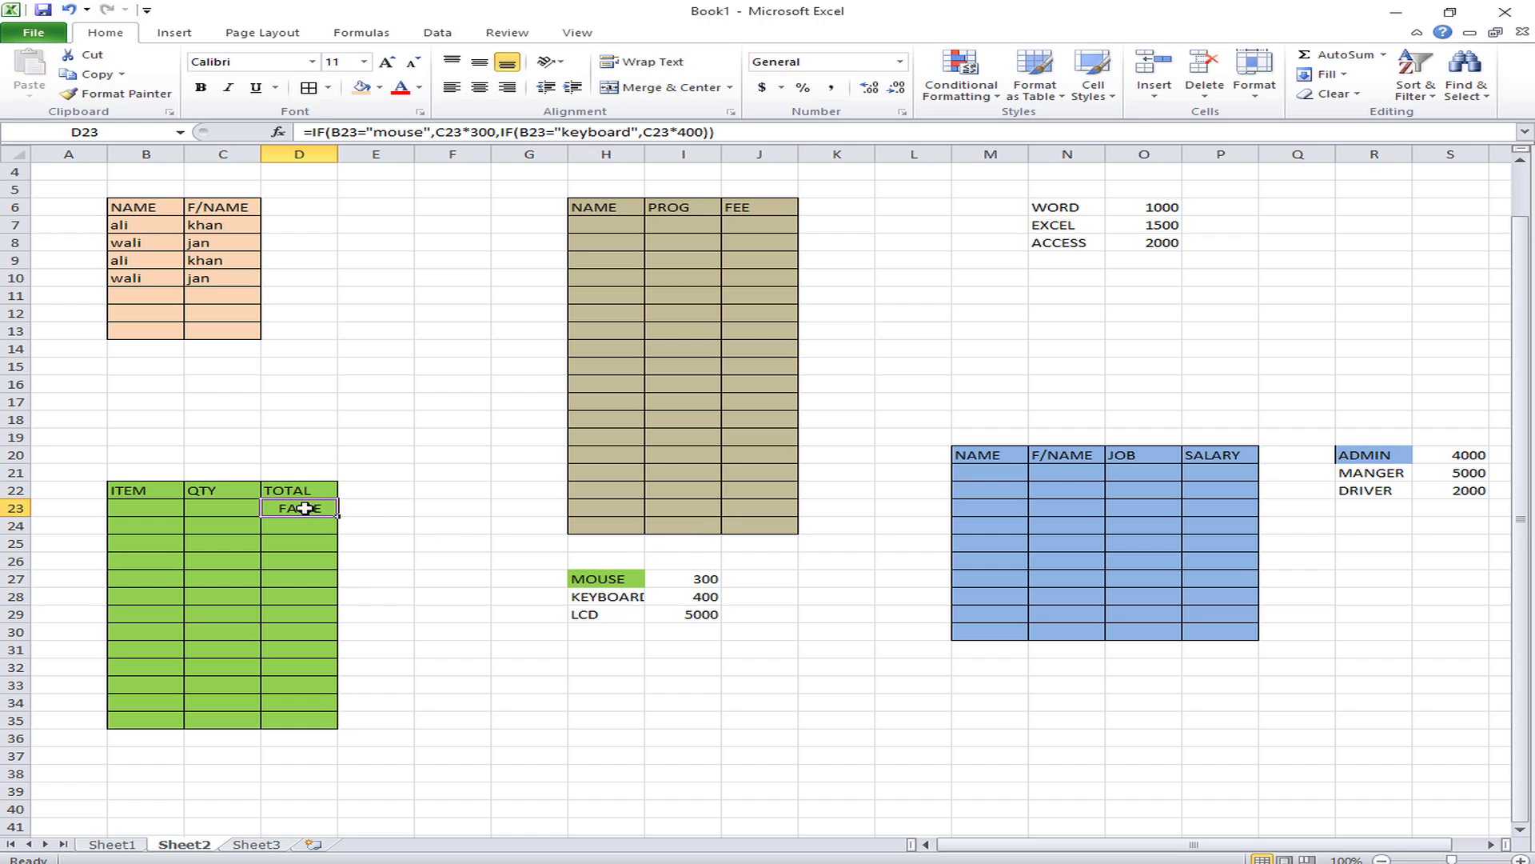
left_click(707, 133)
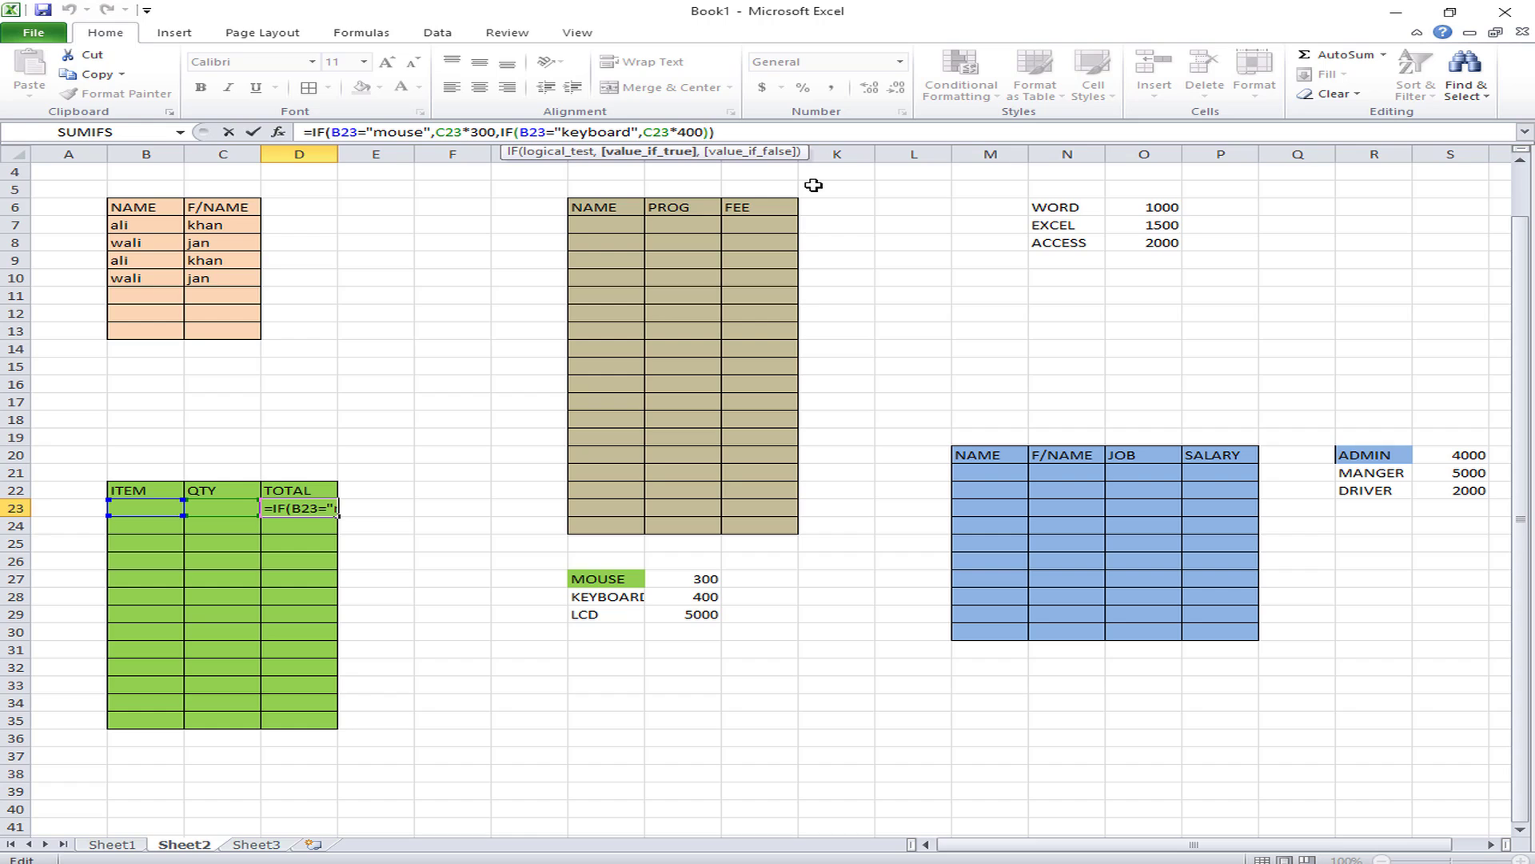
type(",\"")
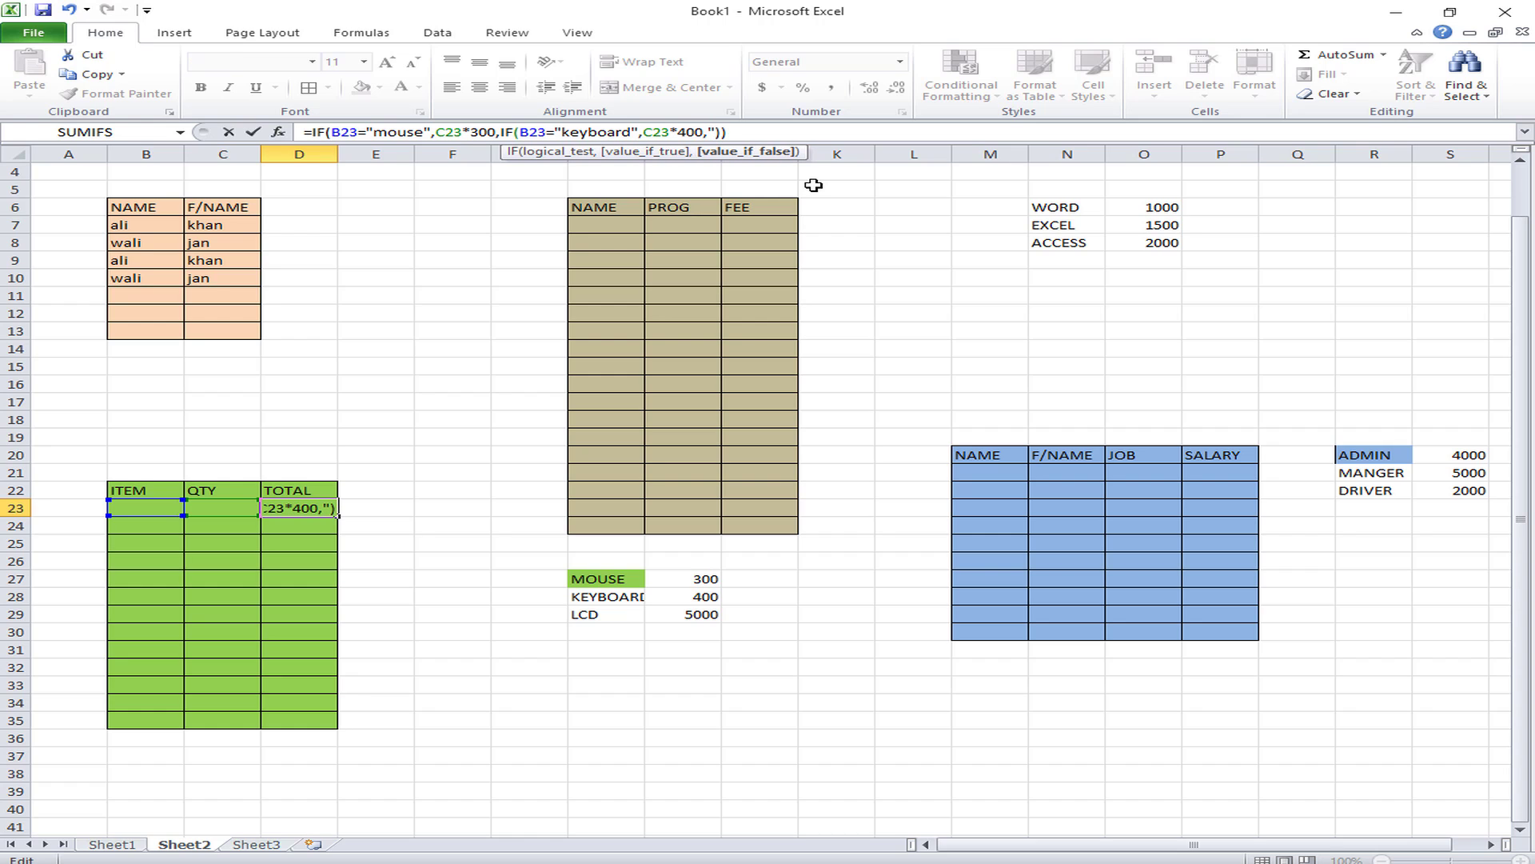
type("0\"))")
key("Return")
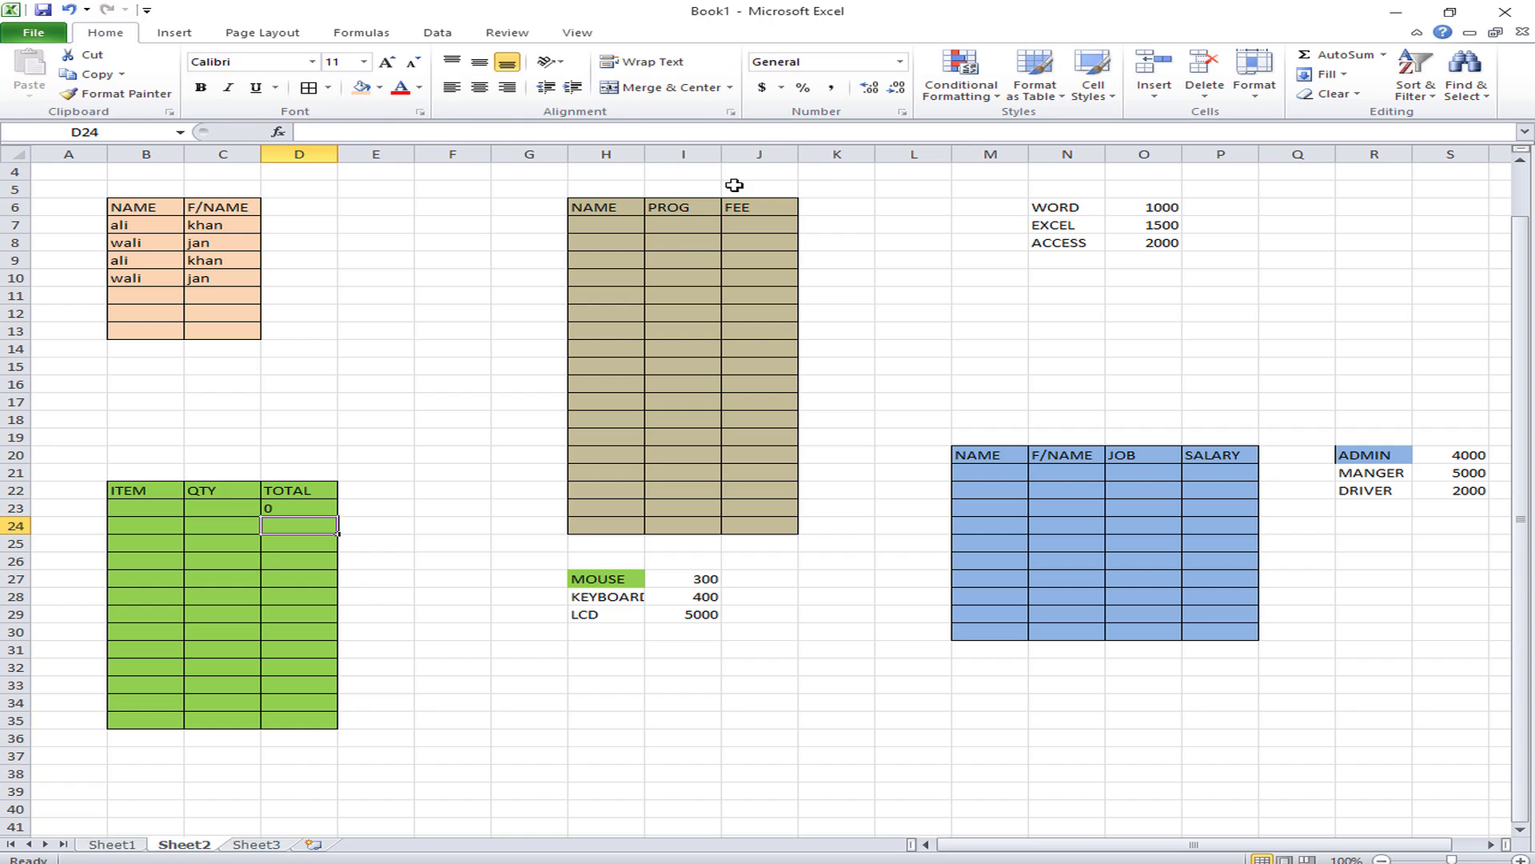
- Fill D23's formula down the TOTAL column through D35
left_click(209, 506)
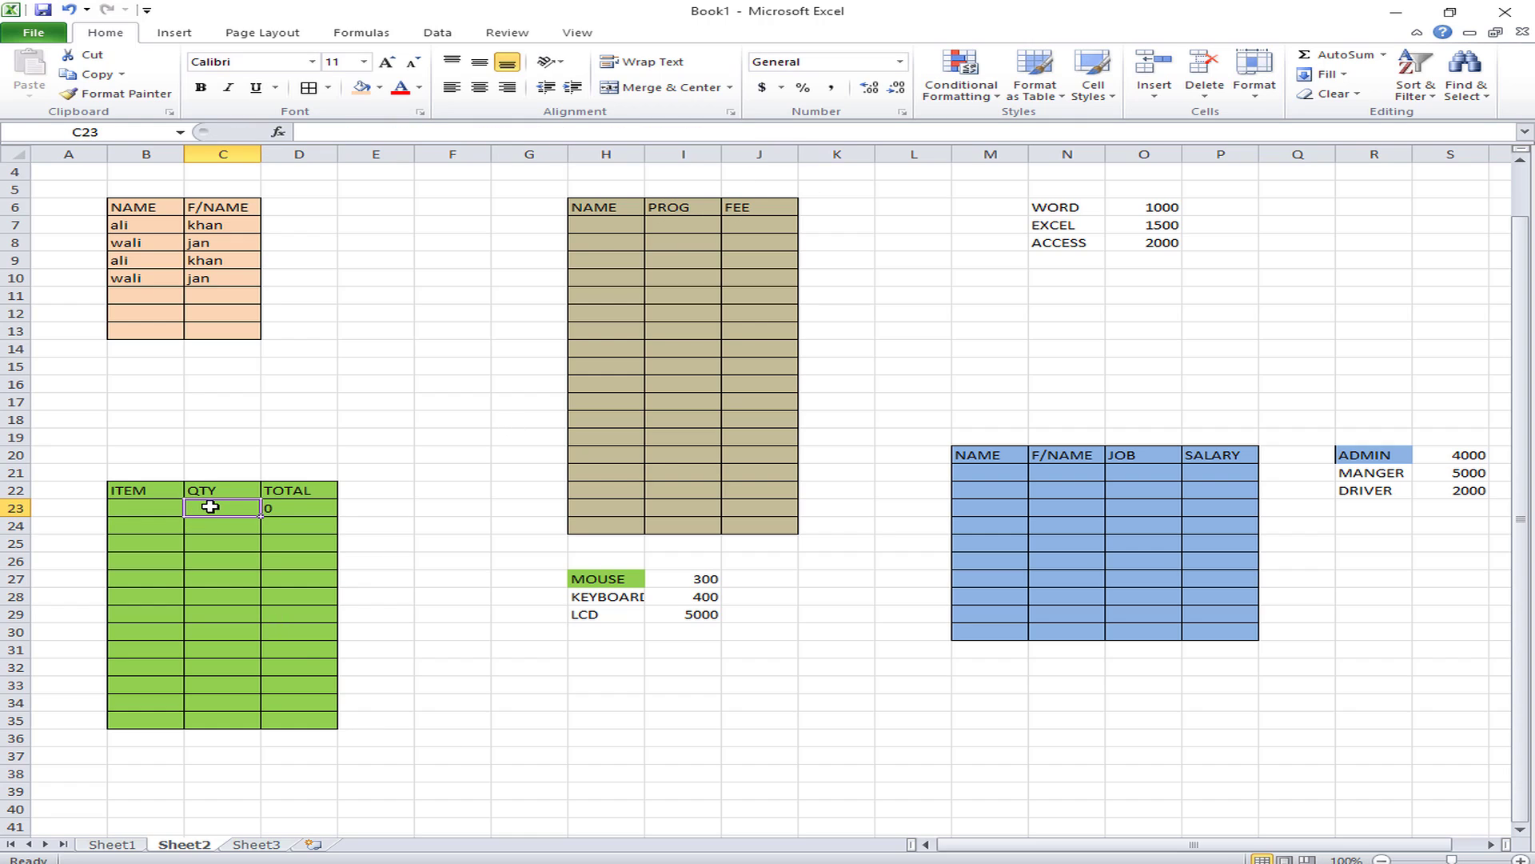
left_click_drag(288, 509, 294, 717)
left_click(294, 717)
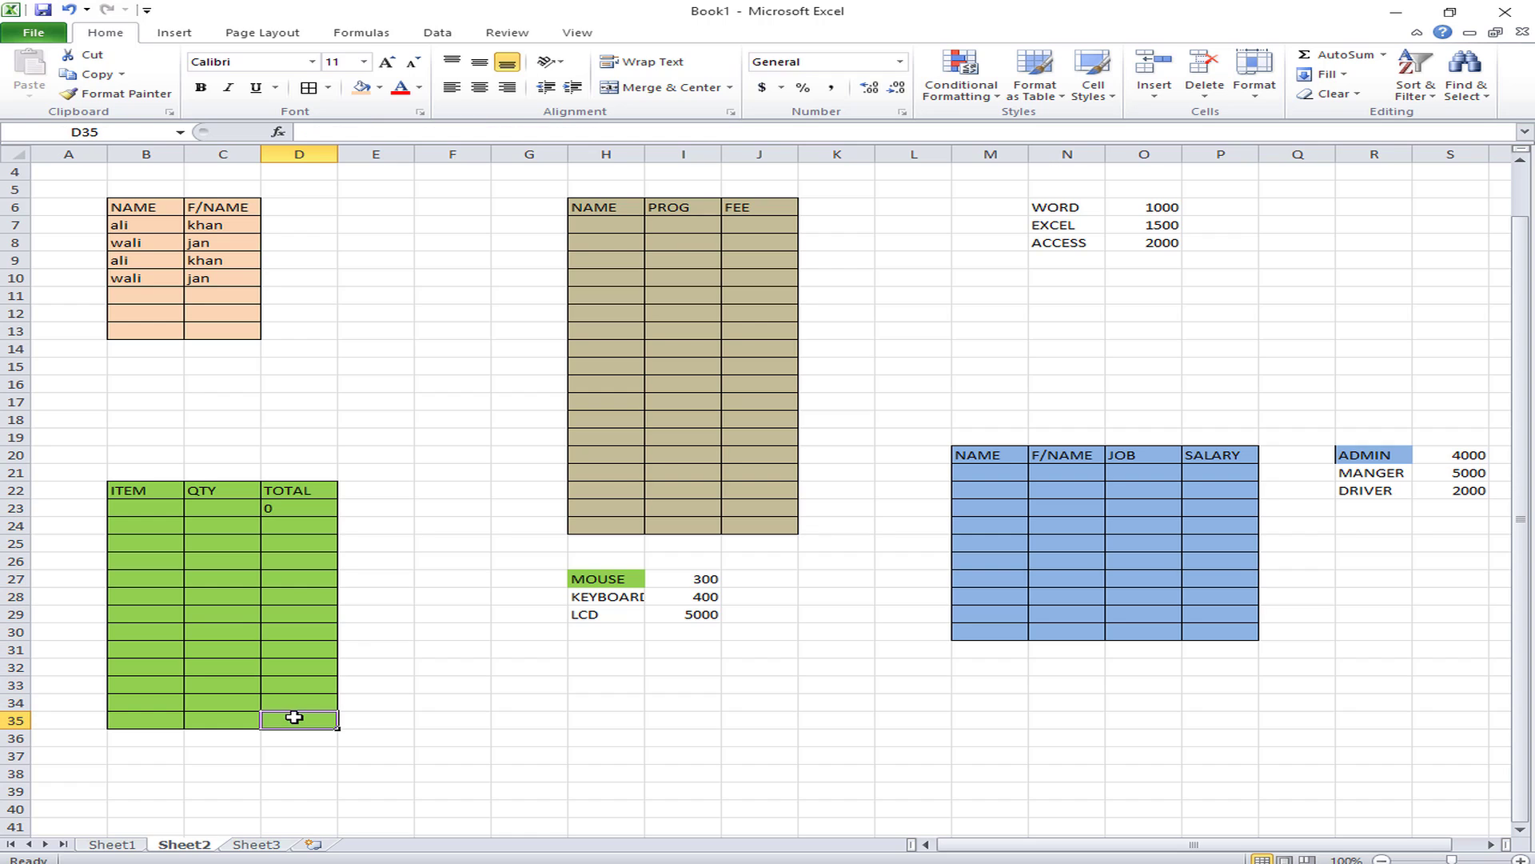
left_click(317, 509)
left_click_drag(317, 508, 301, 712)
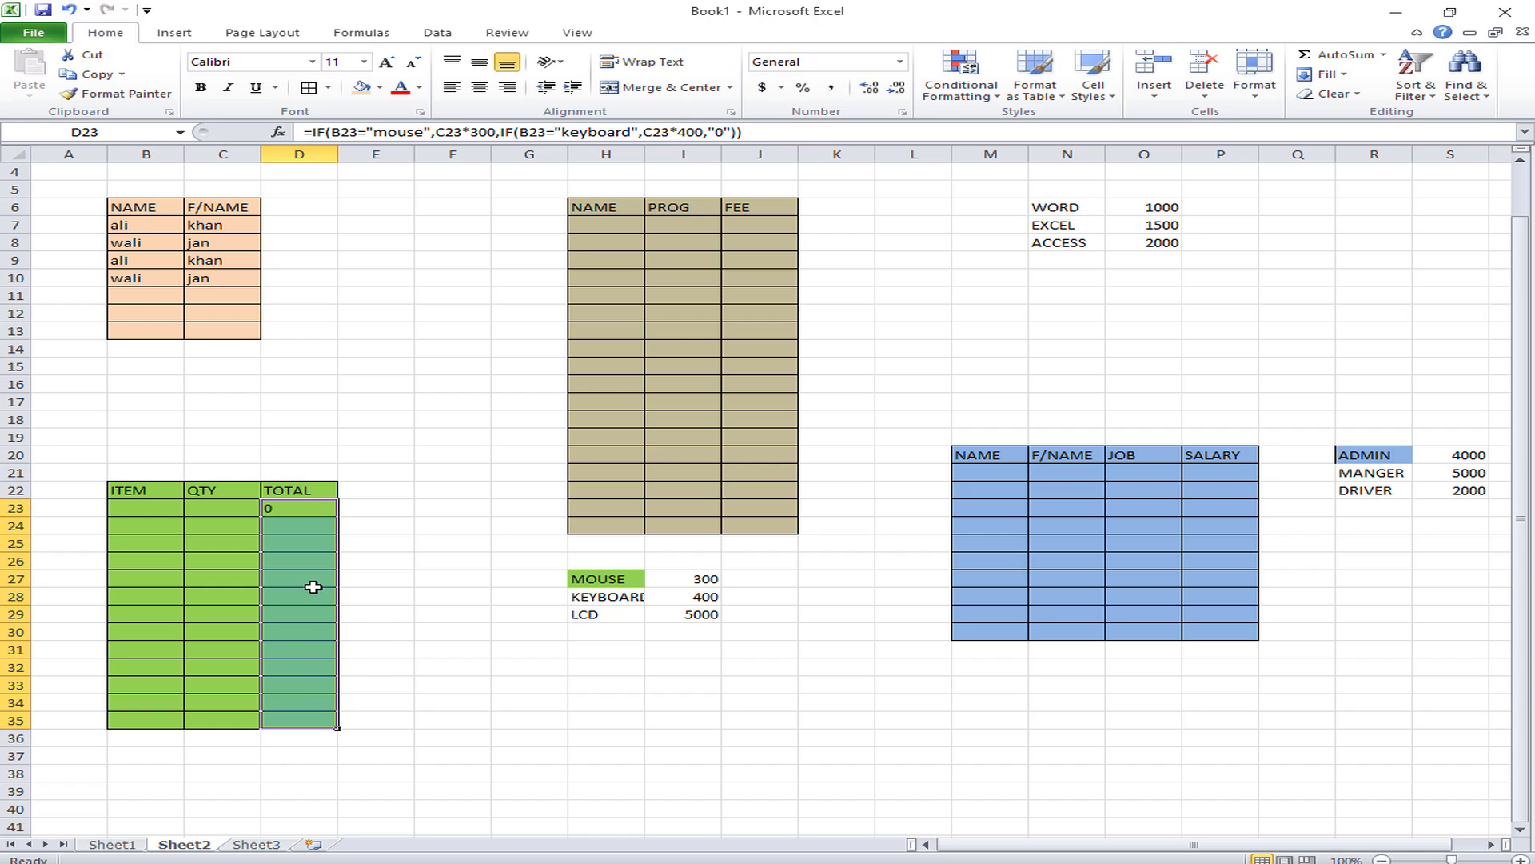
key("ctrl+d")
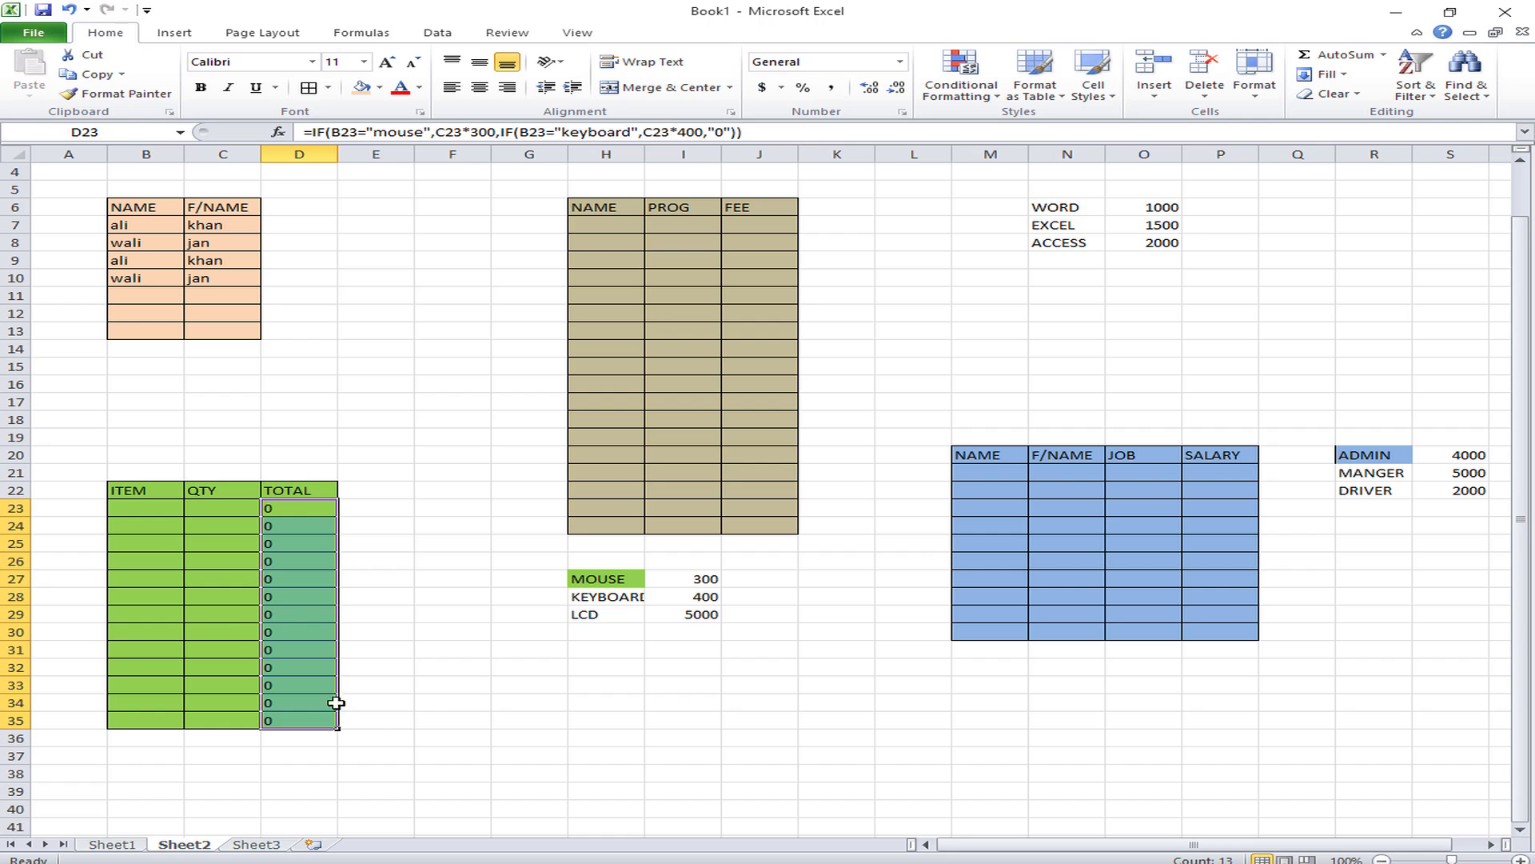
- Enter the item mouse with quantity 20 in row 23 of the item table
left_click(136, 508)
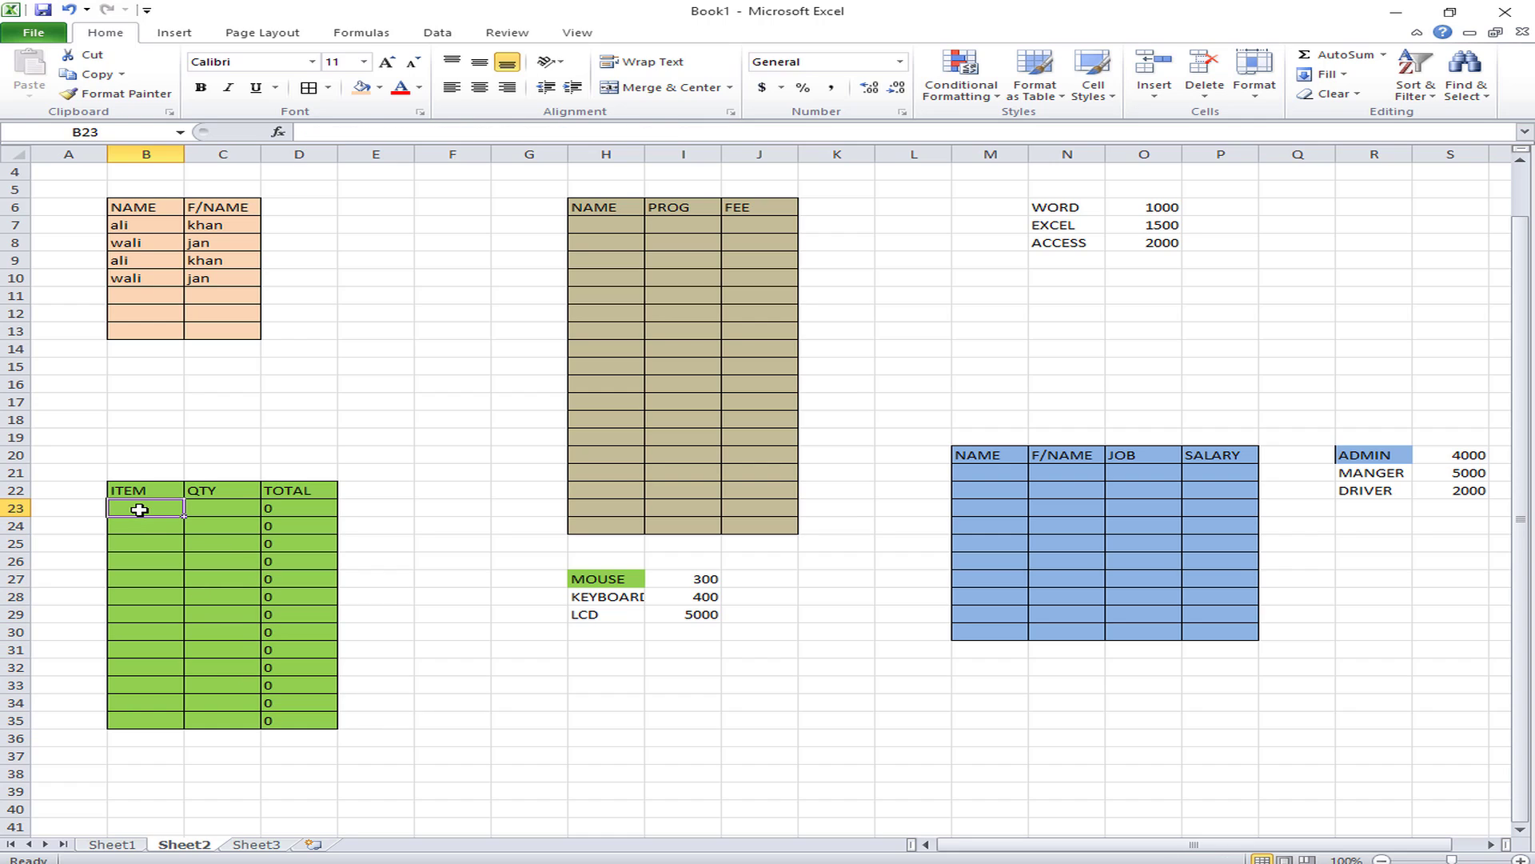
type("mouse")
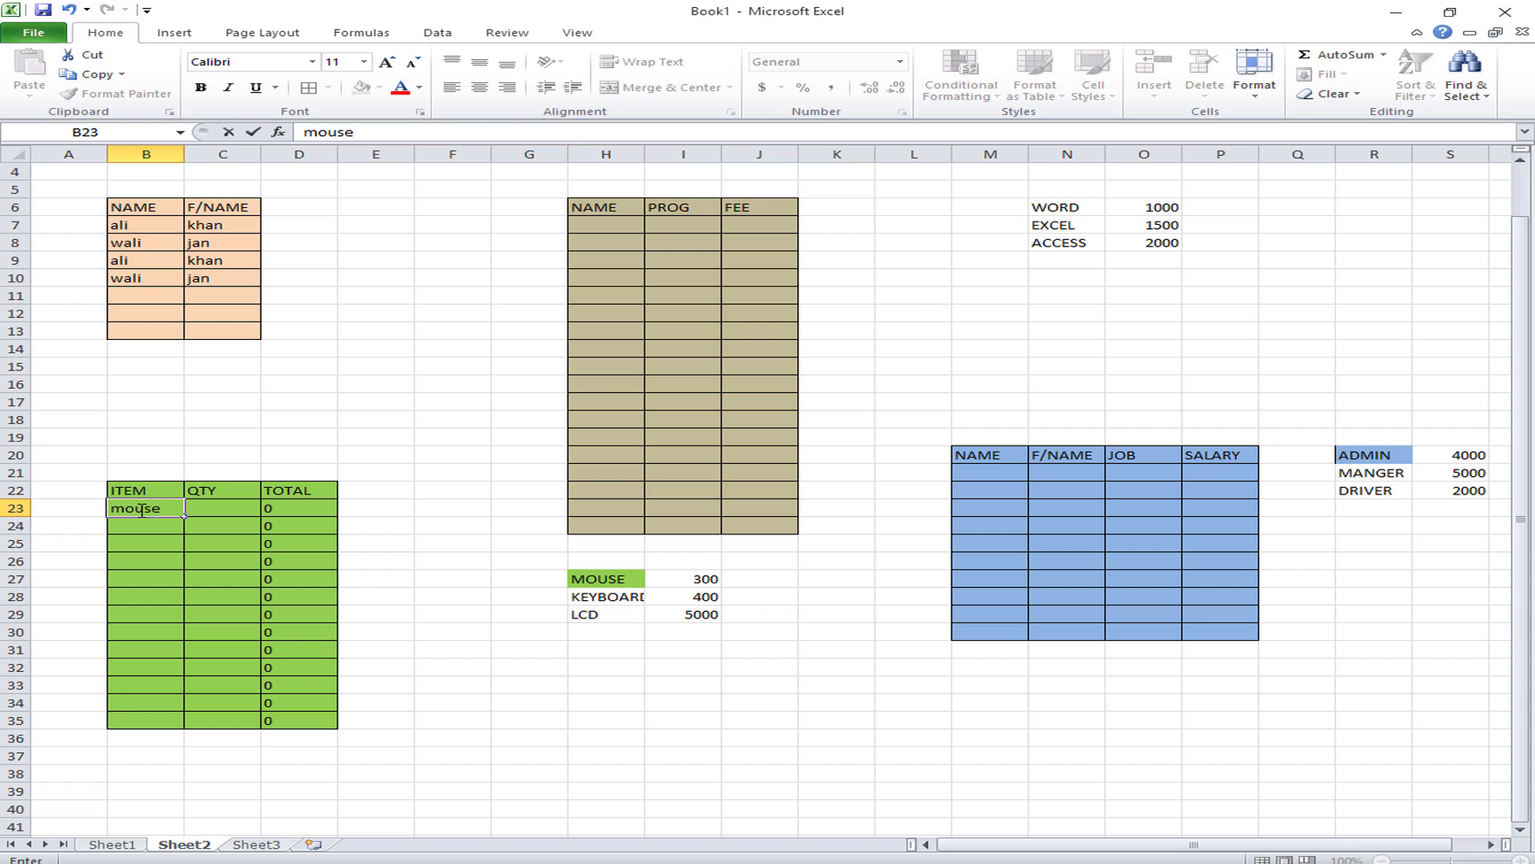
key("Tab")
type("2")
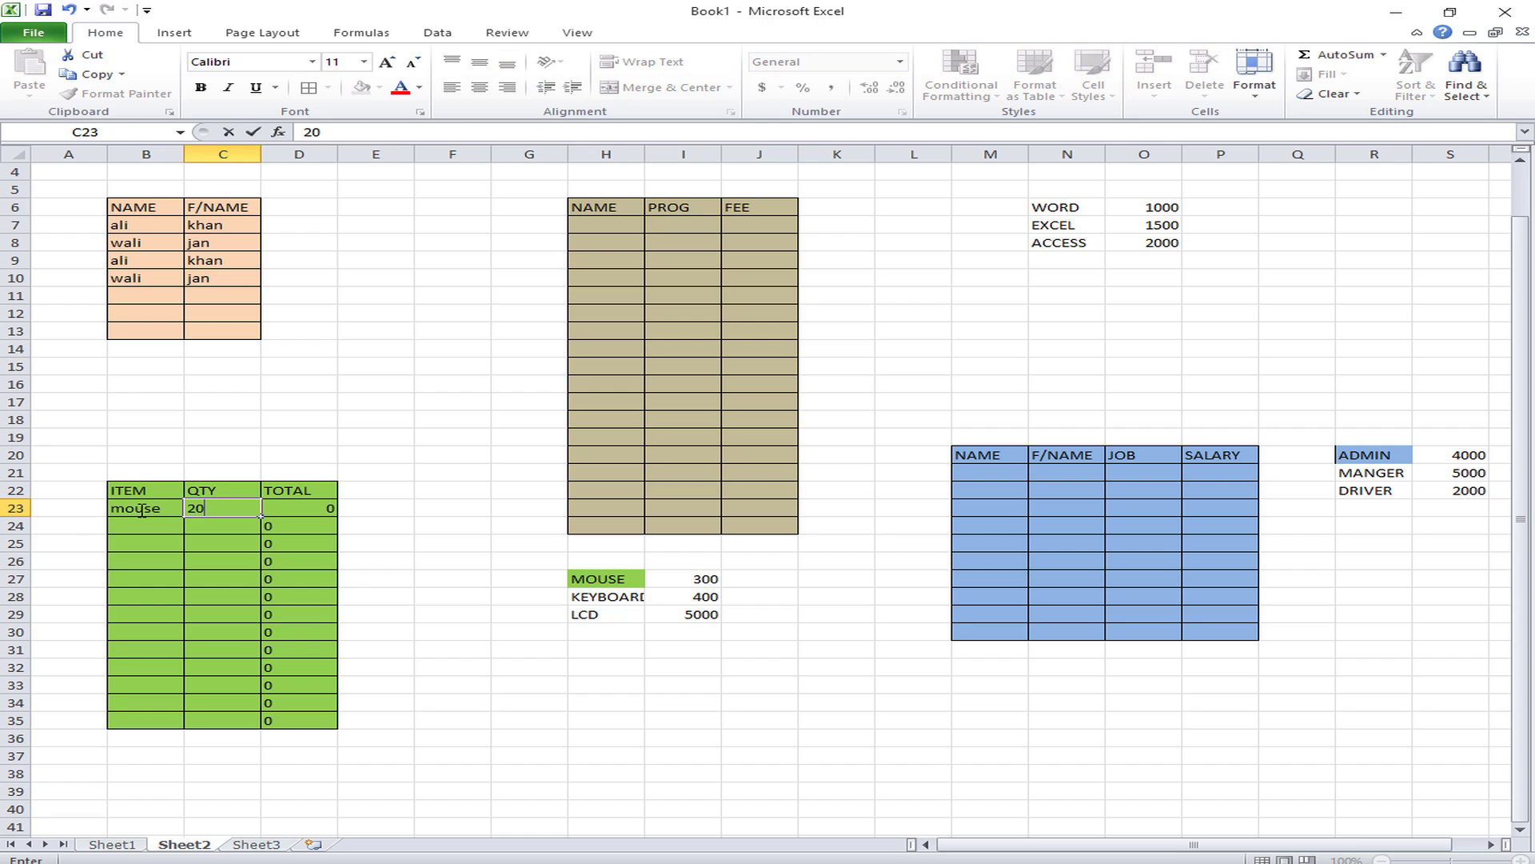
key("Return")
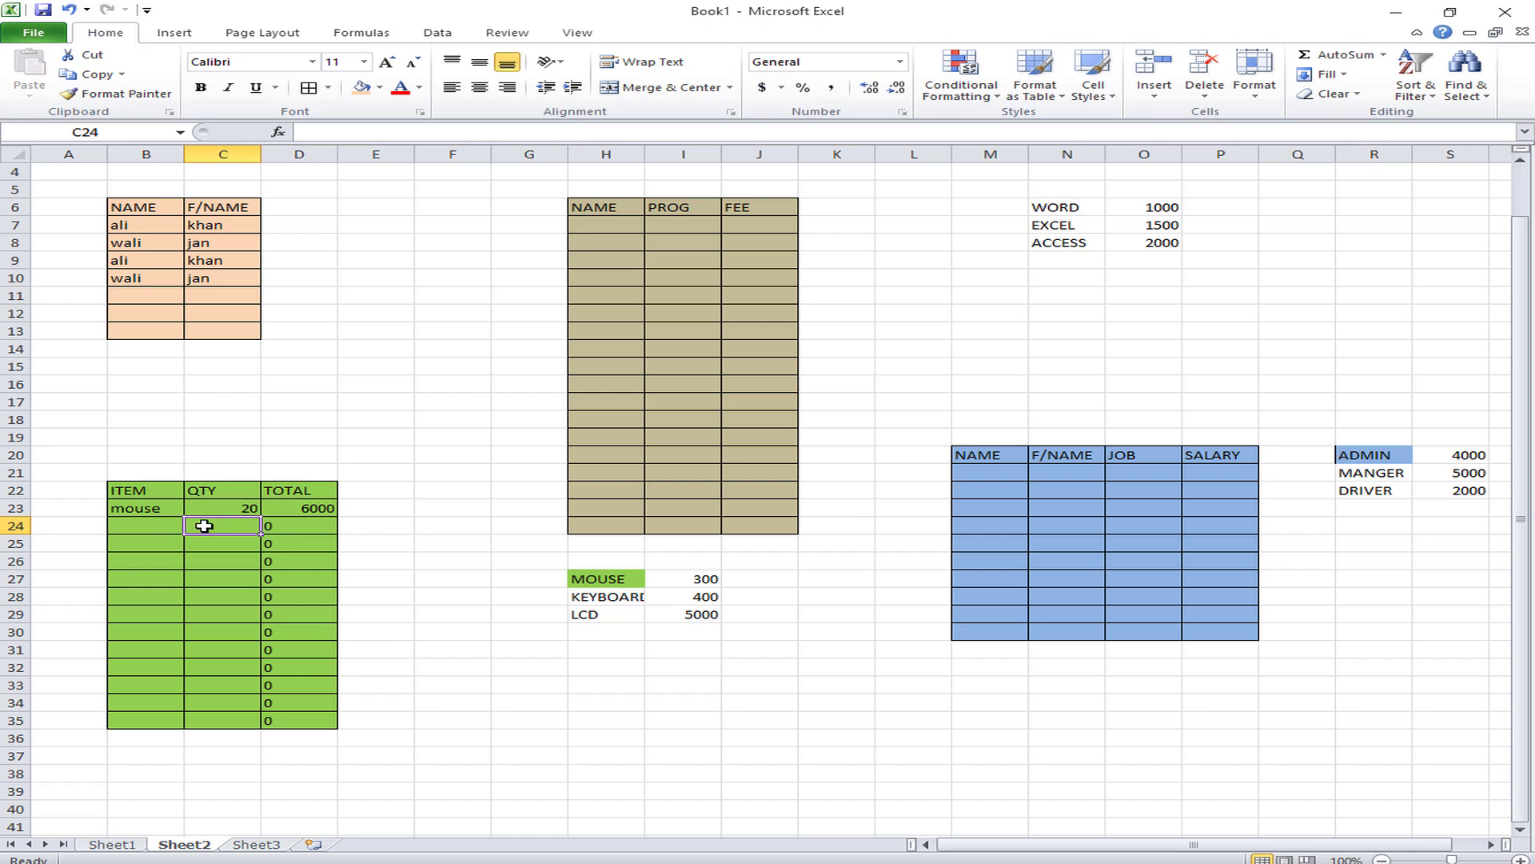
- Enter the item keyboard with quantity 2 in row 24 of the item table
left_click(146, 530)
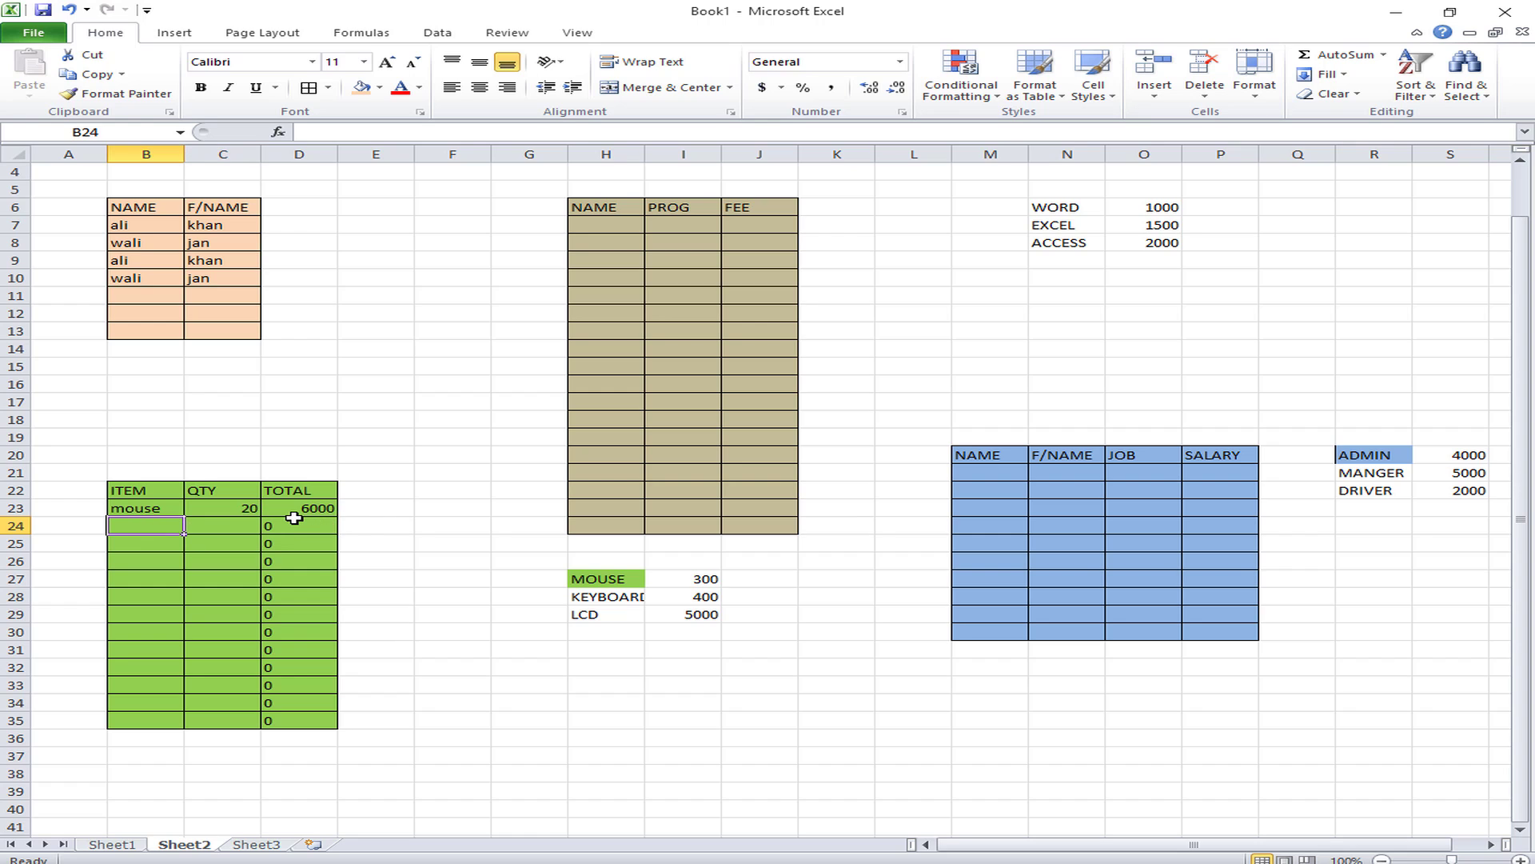
type("keyboard")
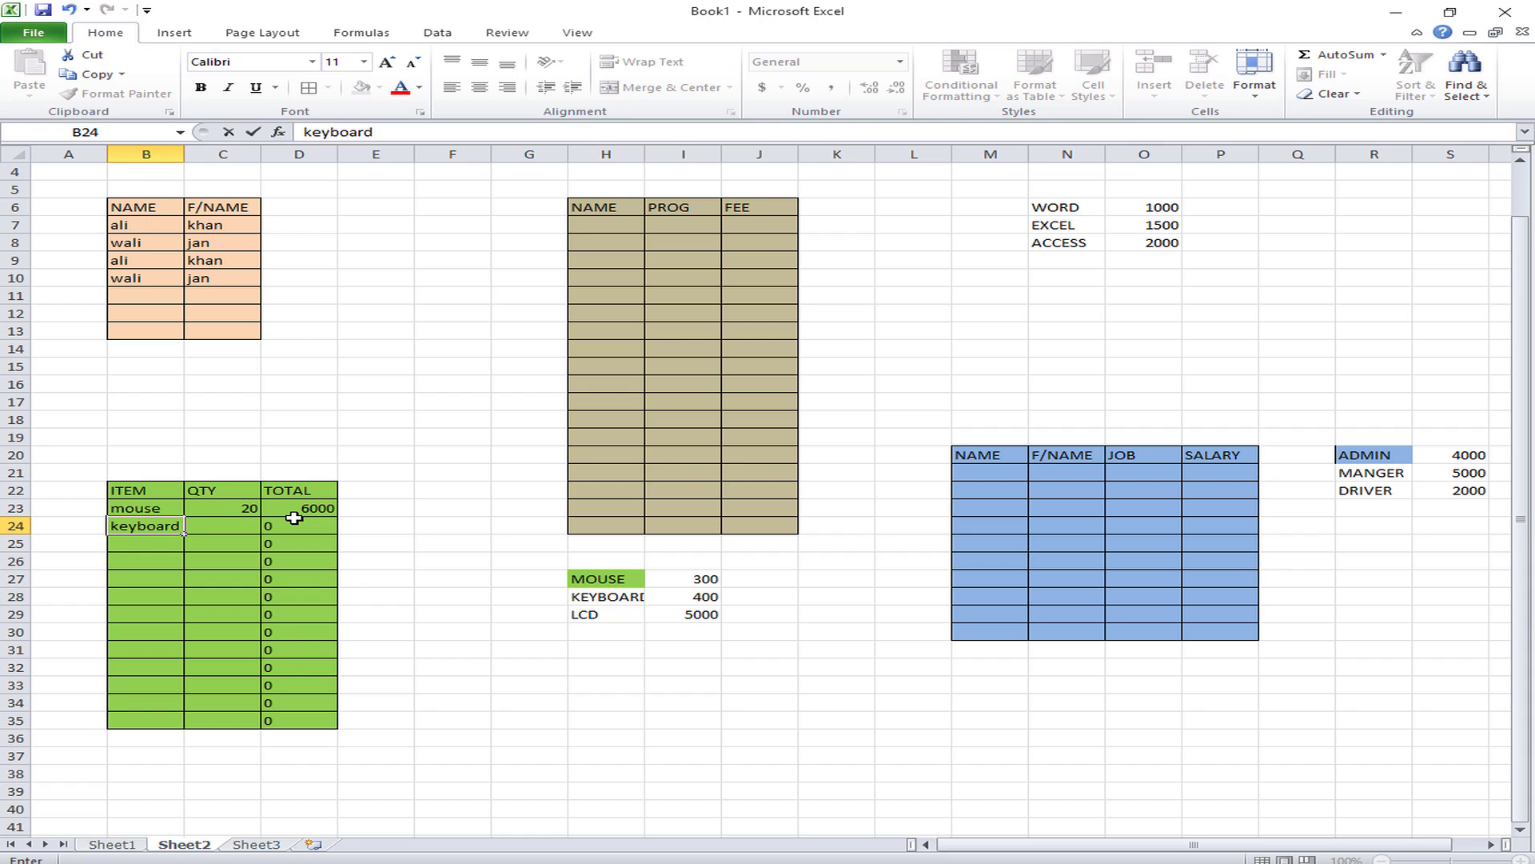
key("Tab")
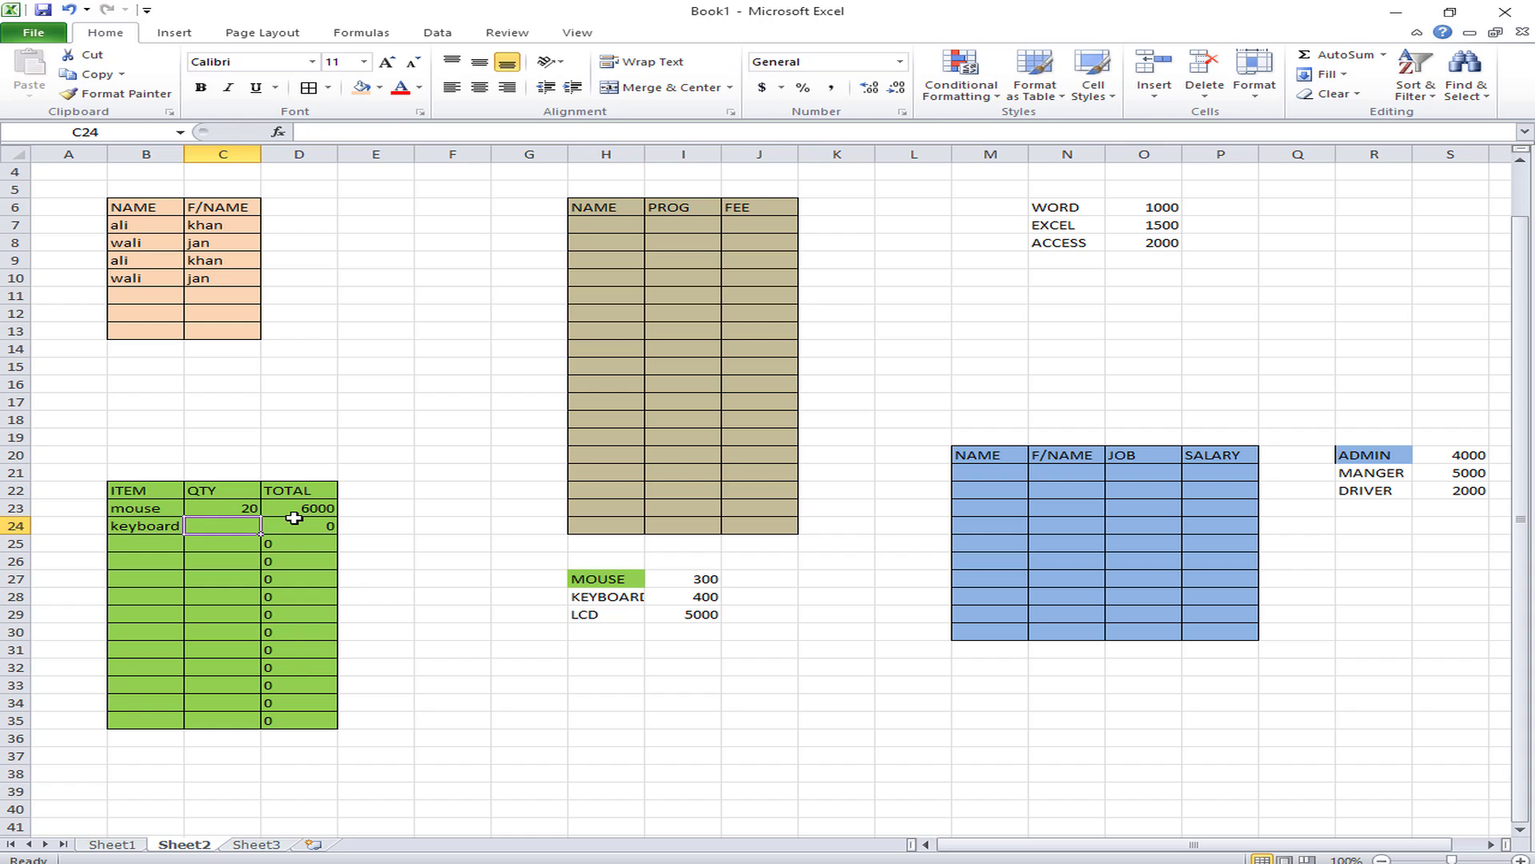
type("2")
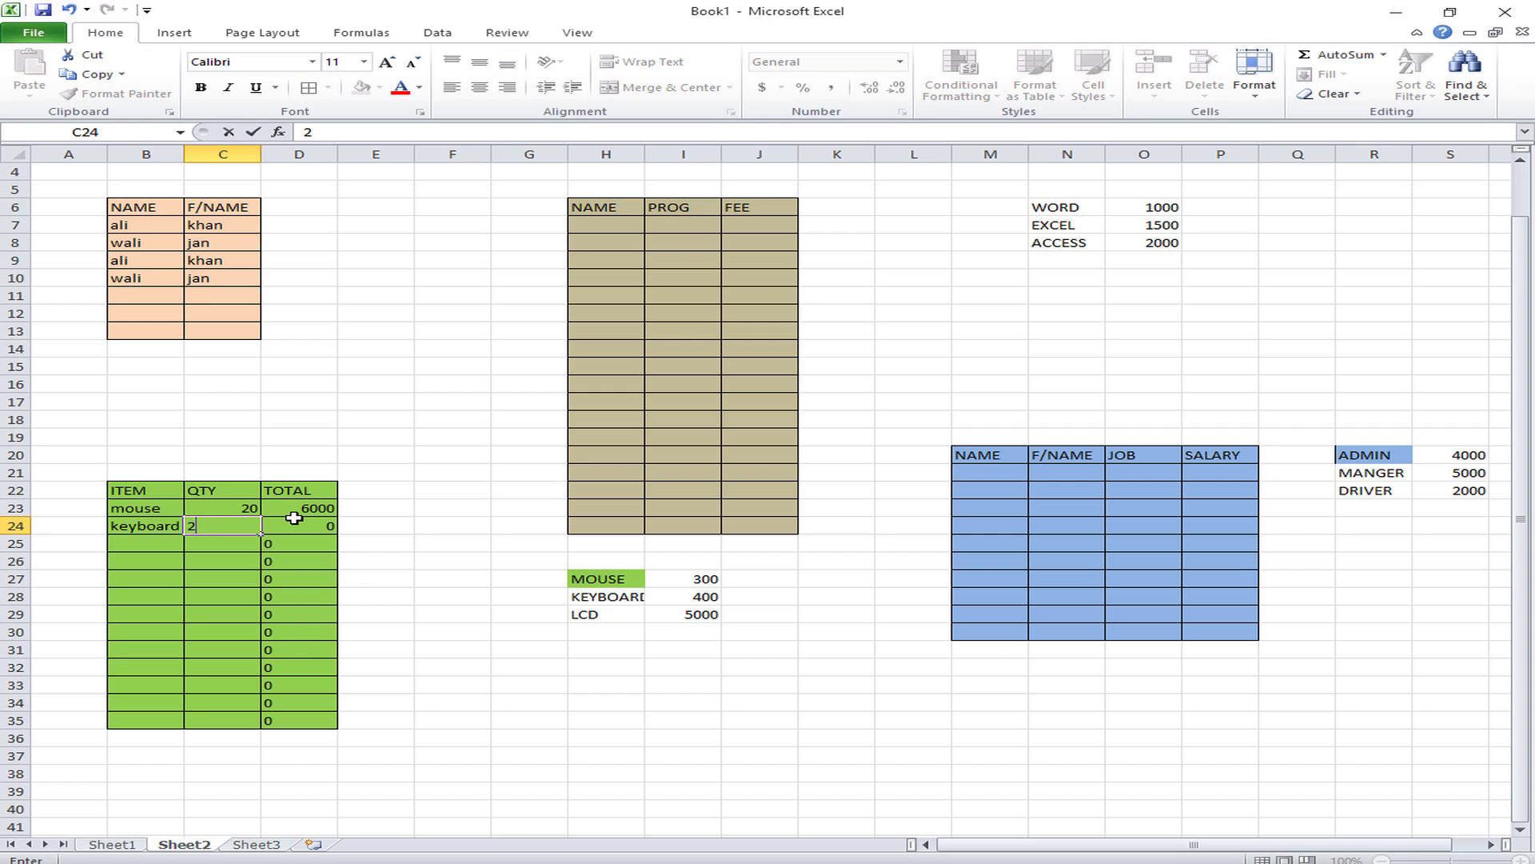
key("Return")
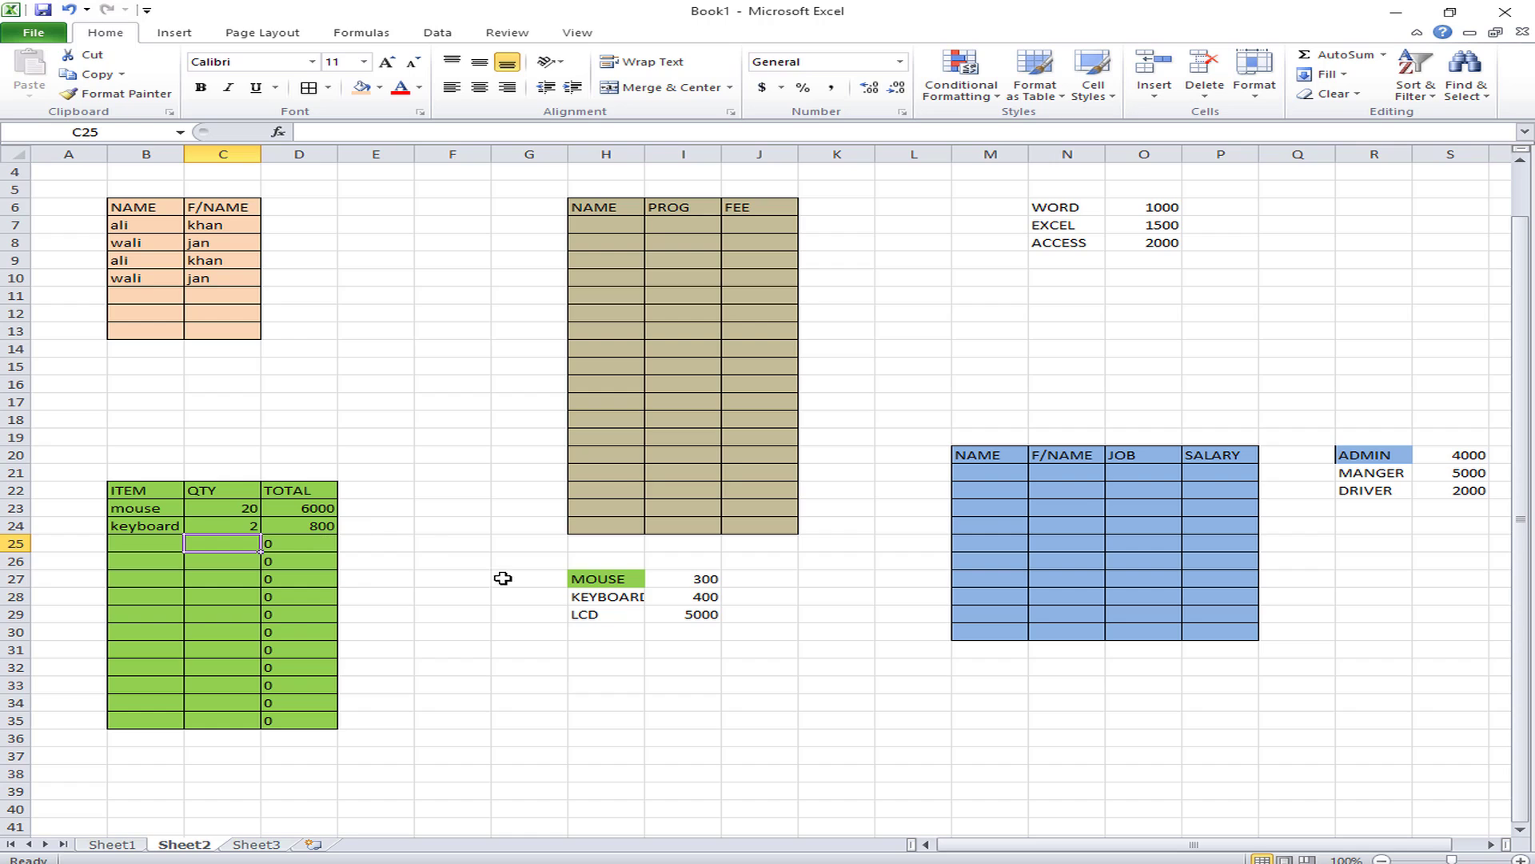
- Start an IF formula in J7 of the FEE column that tests whether I7 equals "word"
scroll(428, 592, "up", 1)
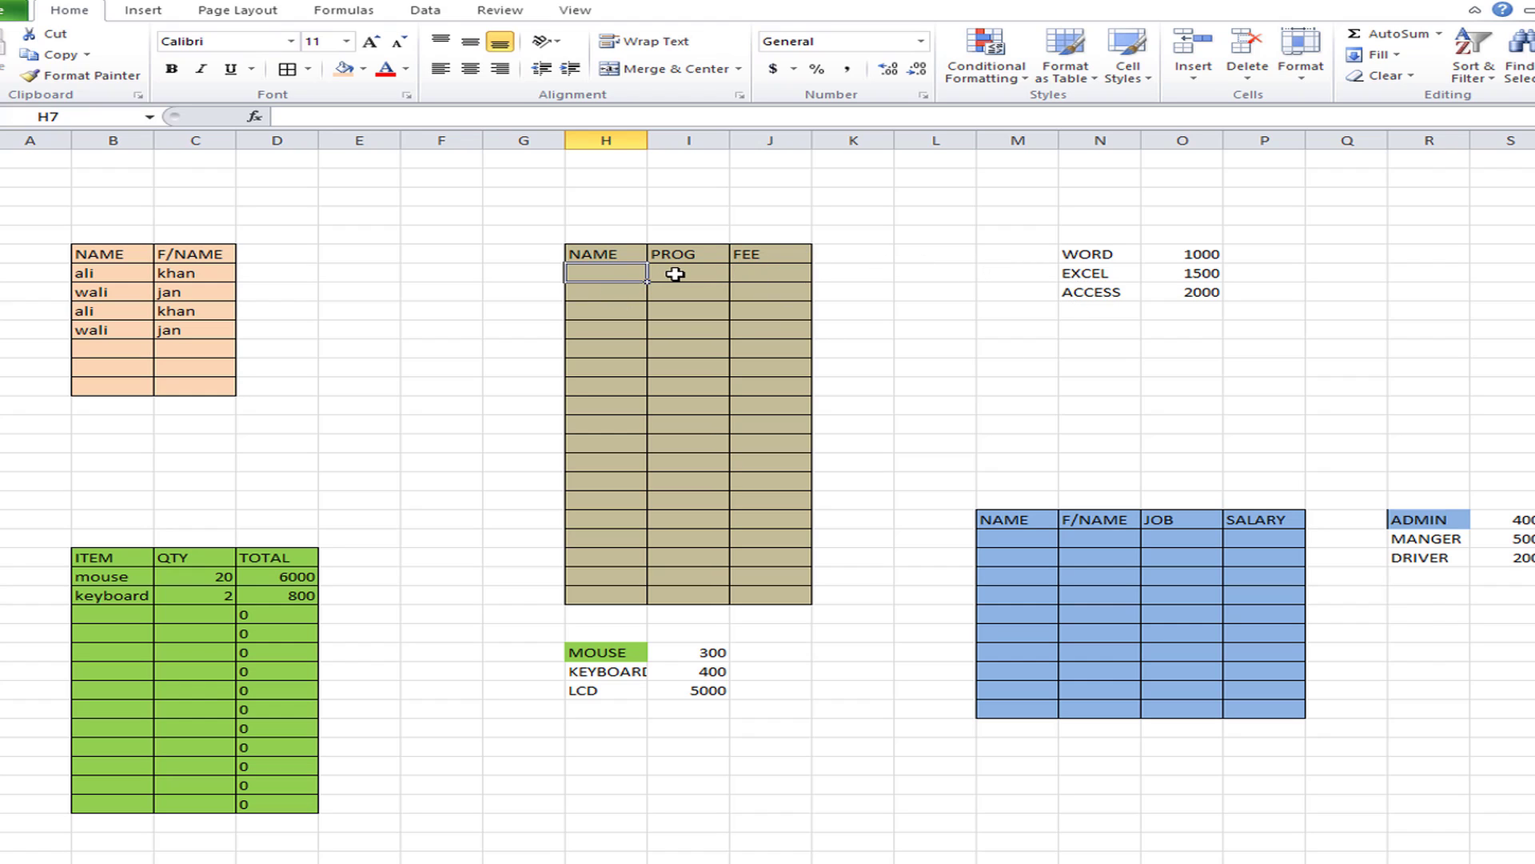
left_click(696, 314)
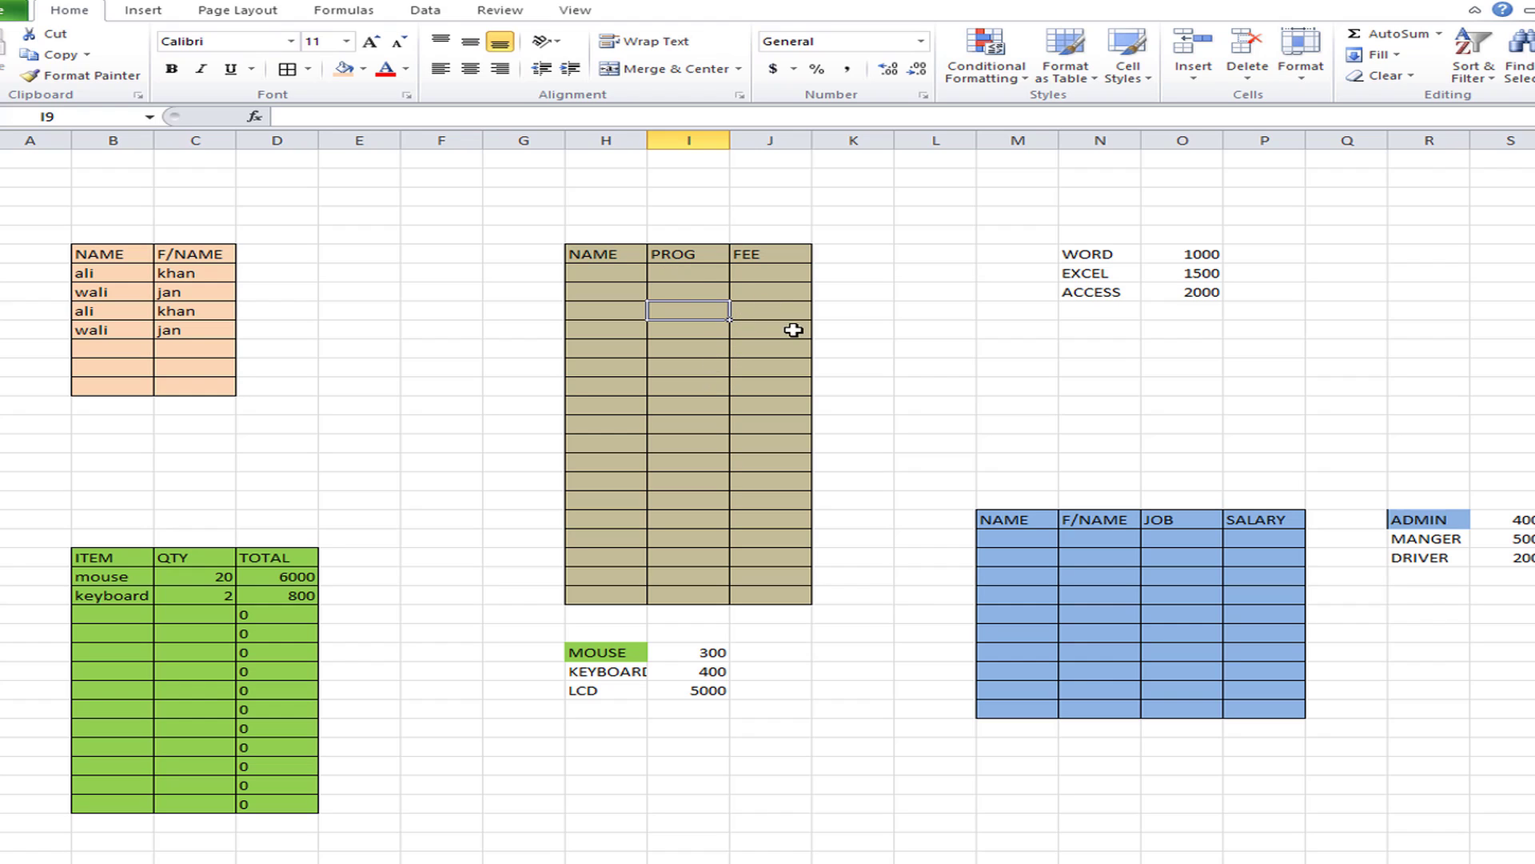
left_click(774, 272)
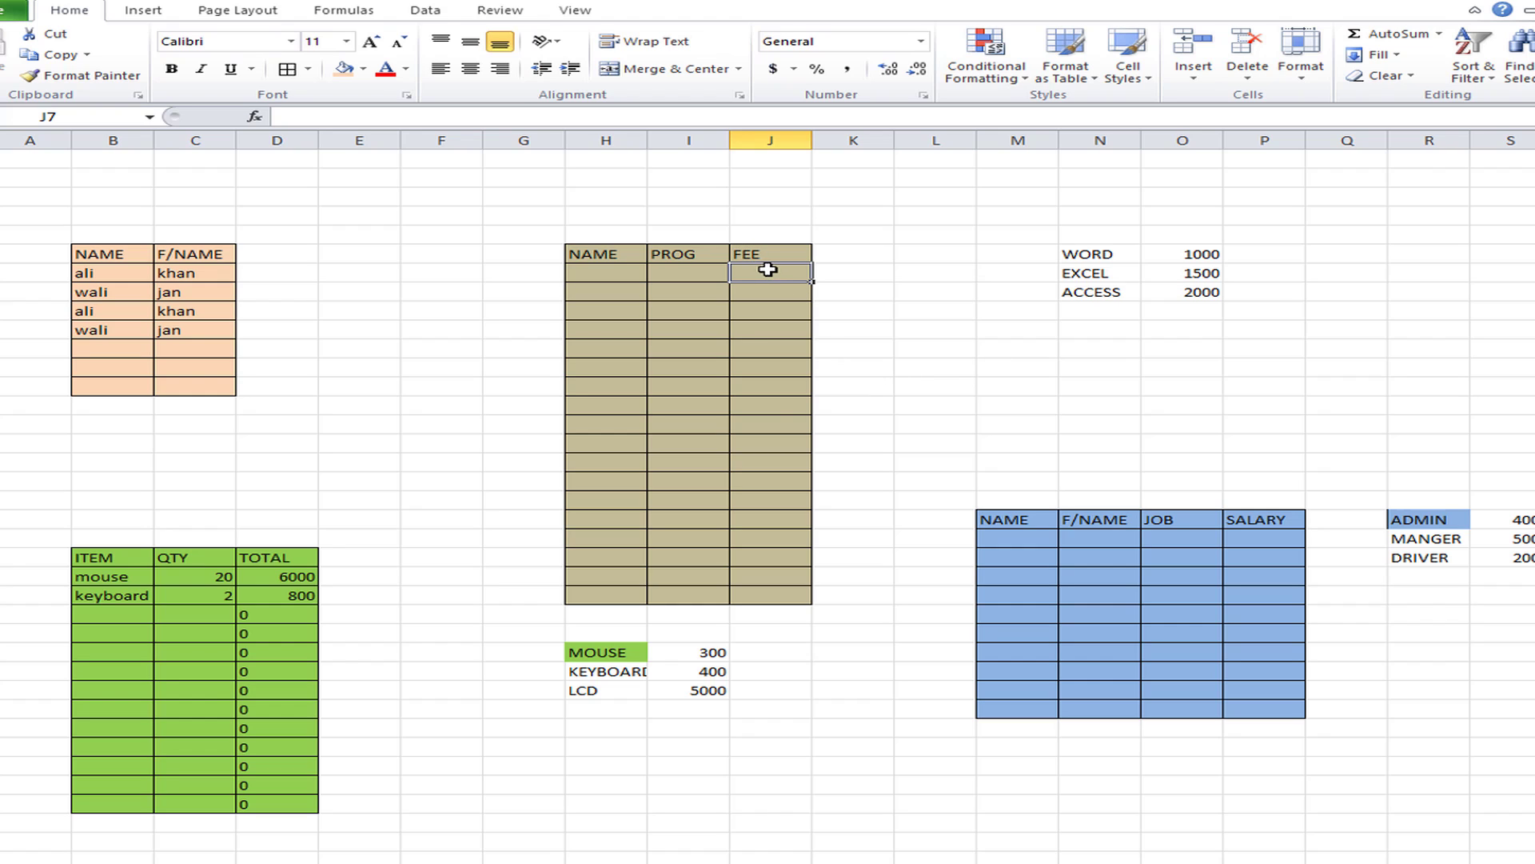
type("=if")
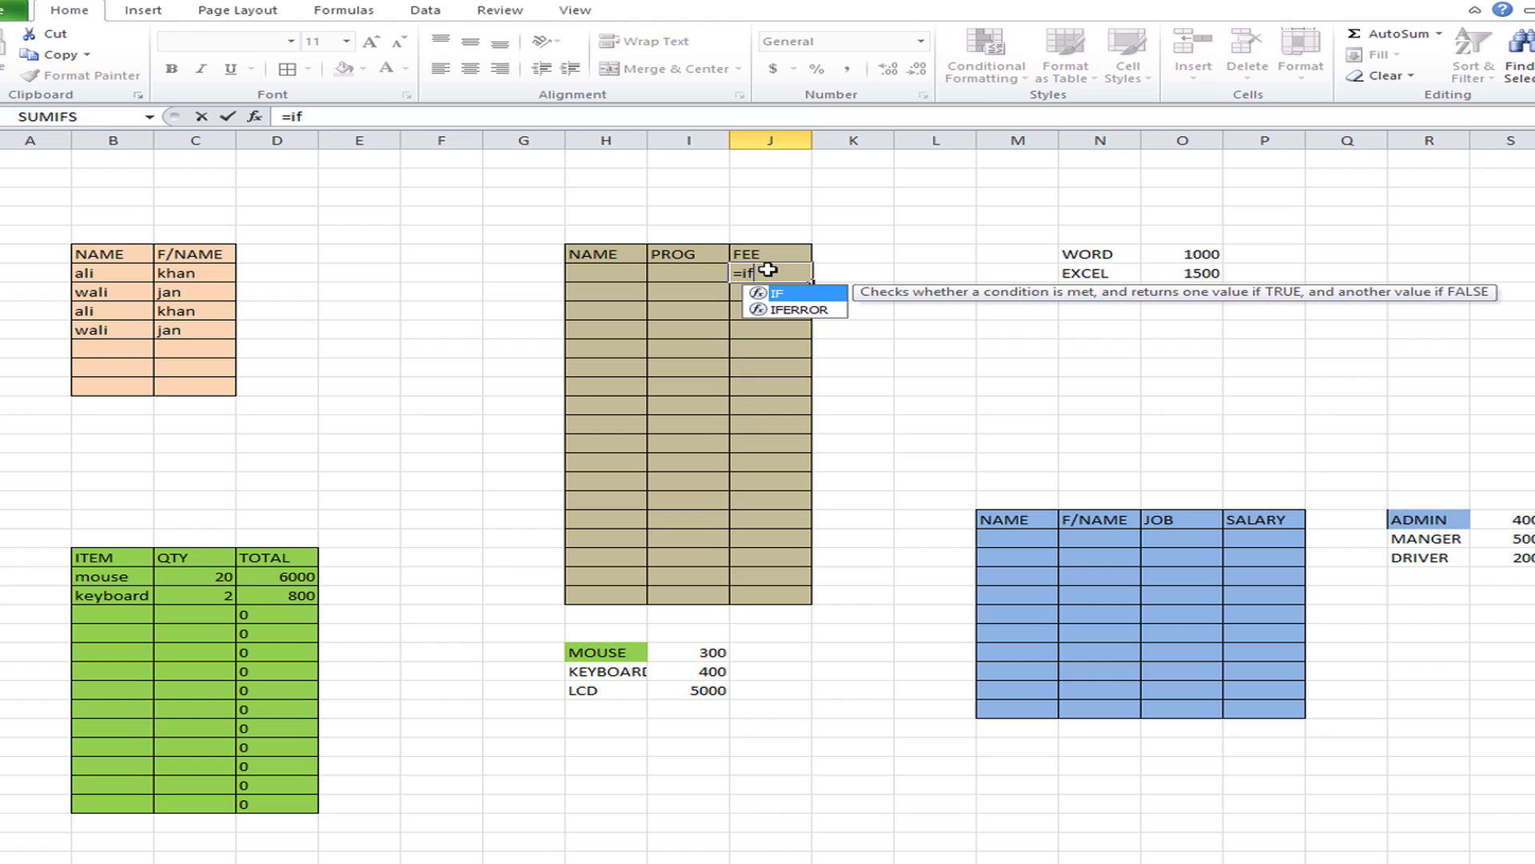
type("(")
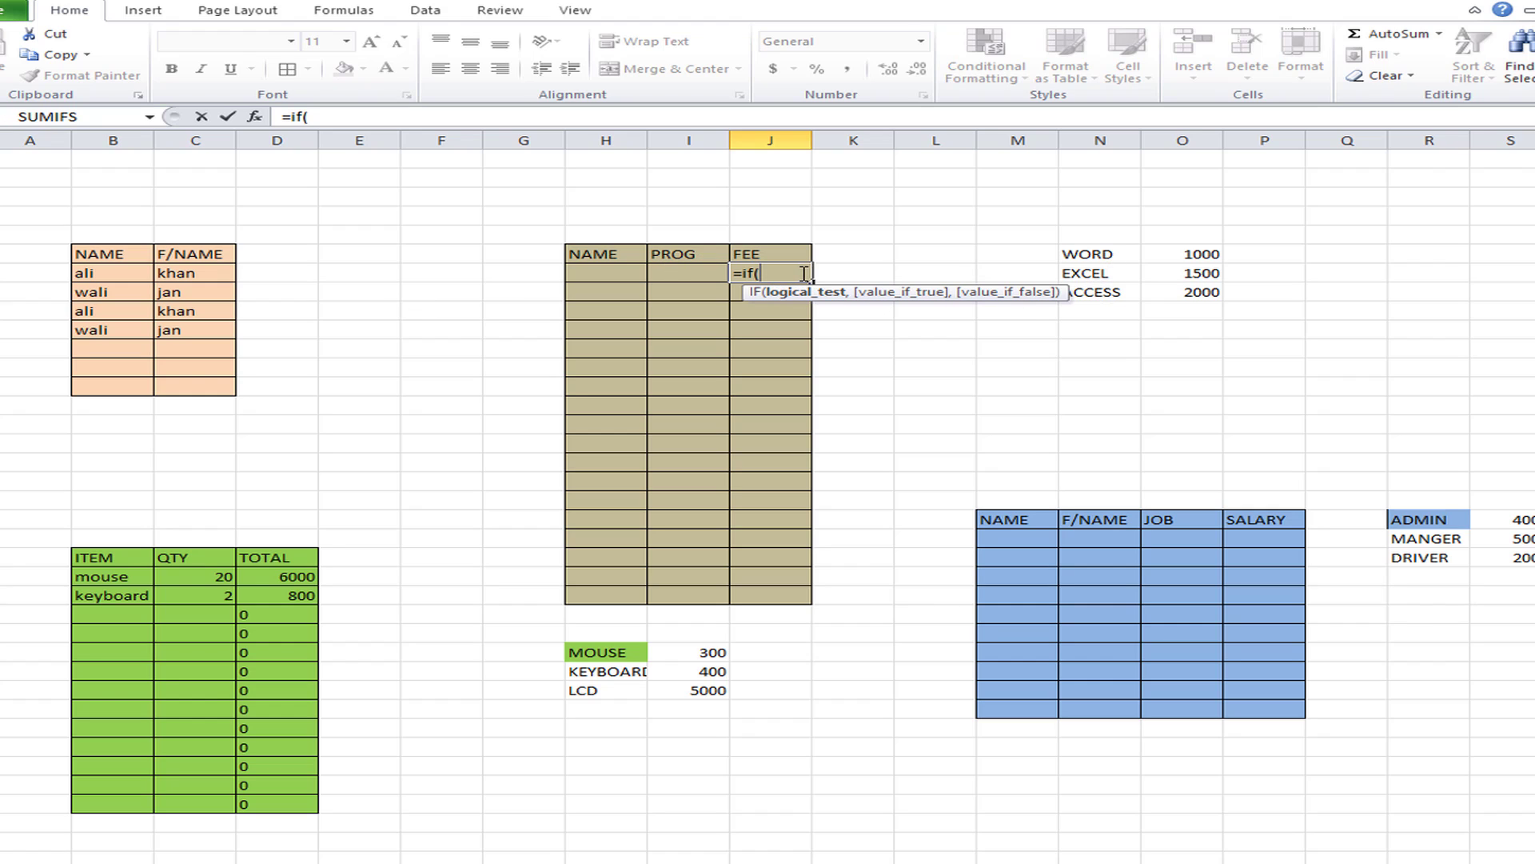
left_click(692, 274)
type("=\"word")
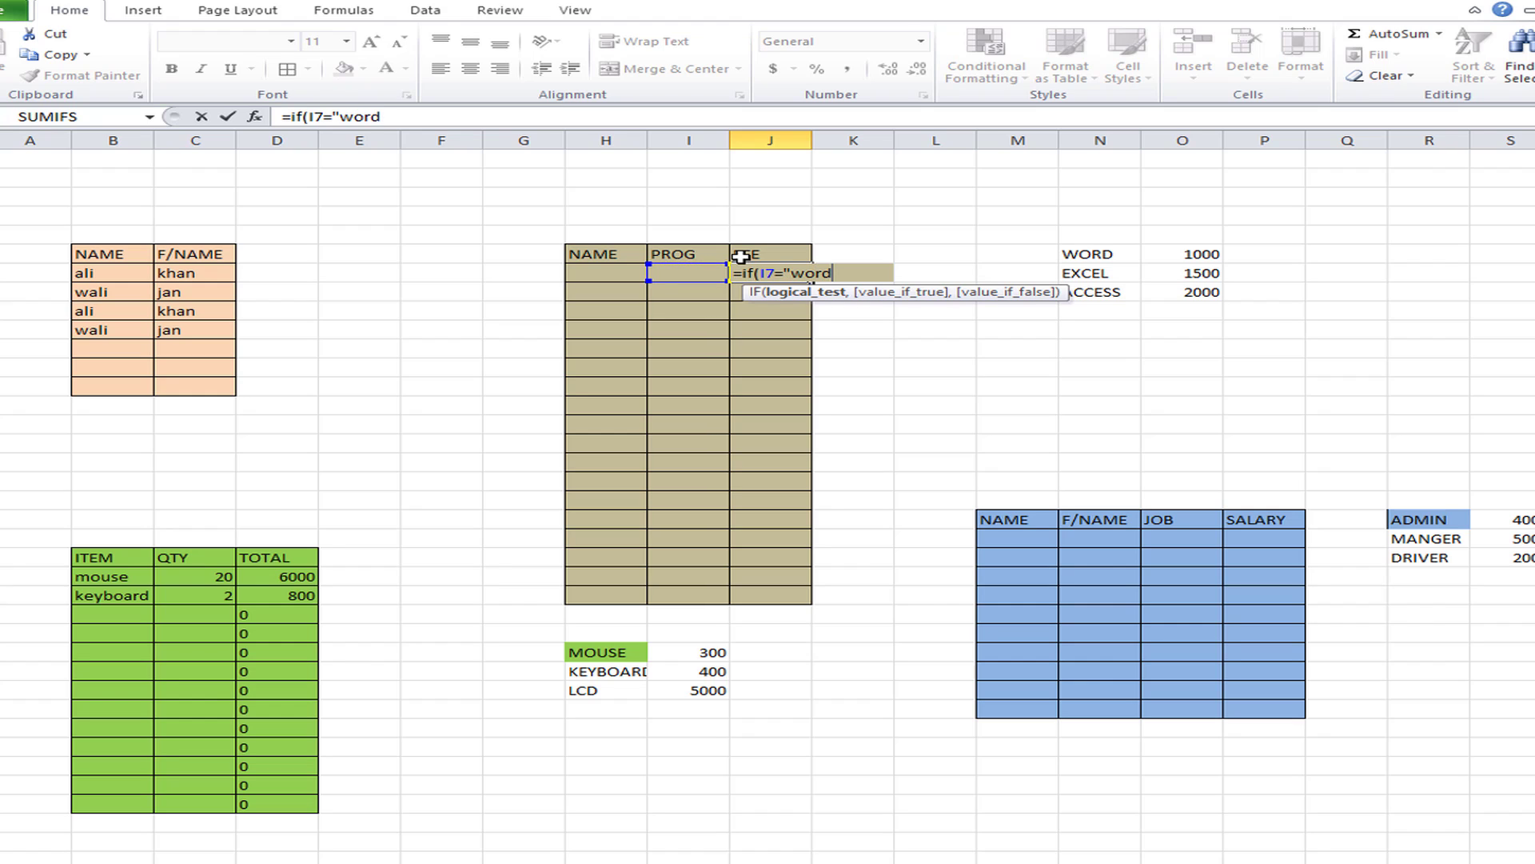
- Use 1000 as the value if true in J7's IF formula, correcting the mistyped amount
type("\",2")
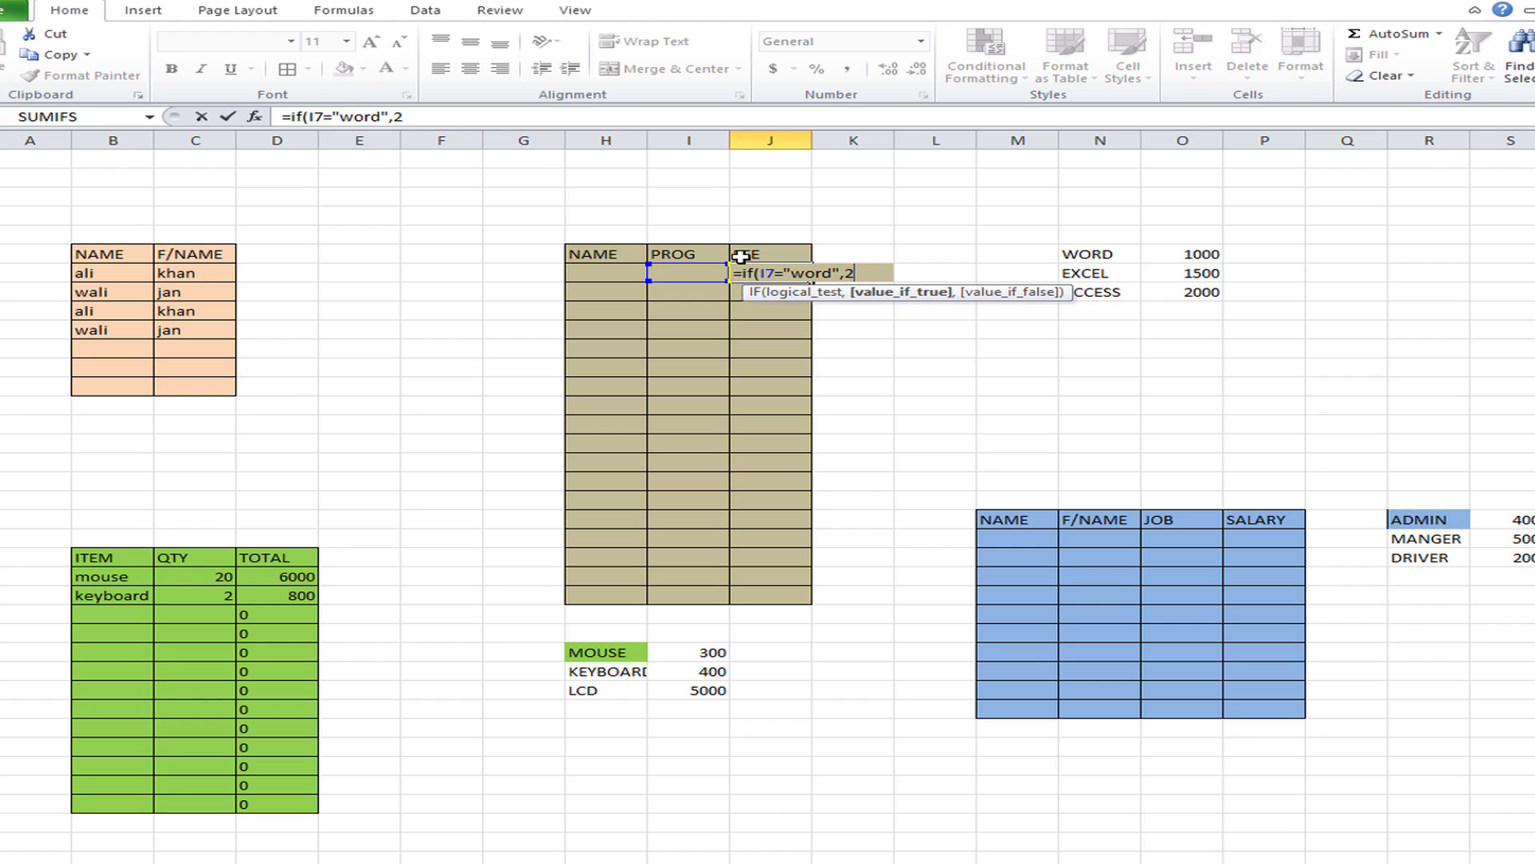
type("100")
key("BackSpace")
key("BackSpace")
key("BackSpace")
key("BackSpace")
key("BackSpace")
type(",1000,i")
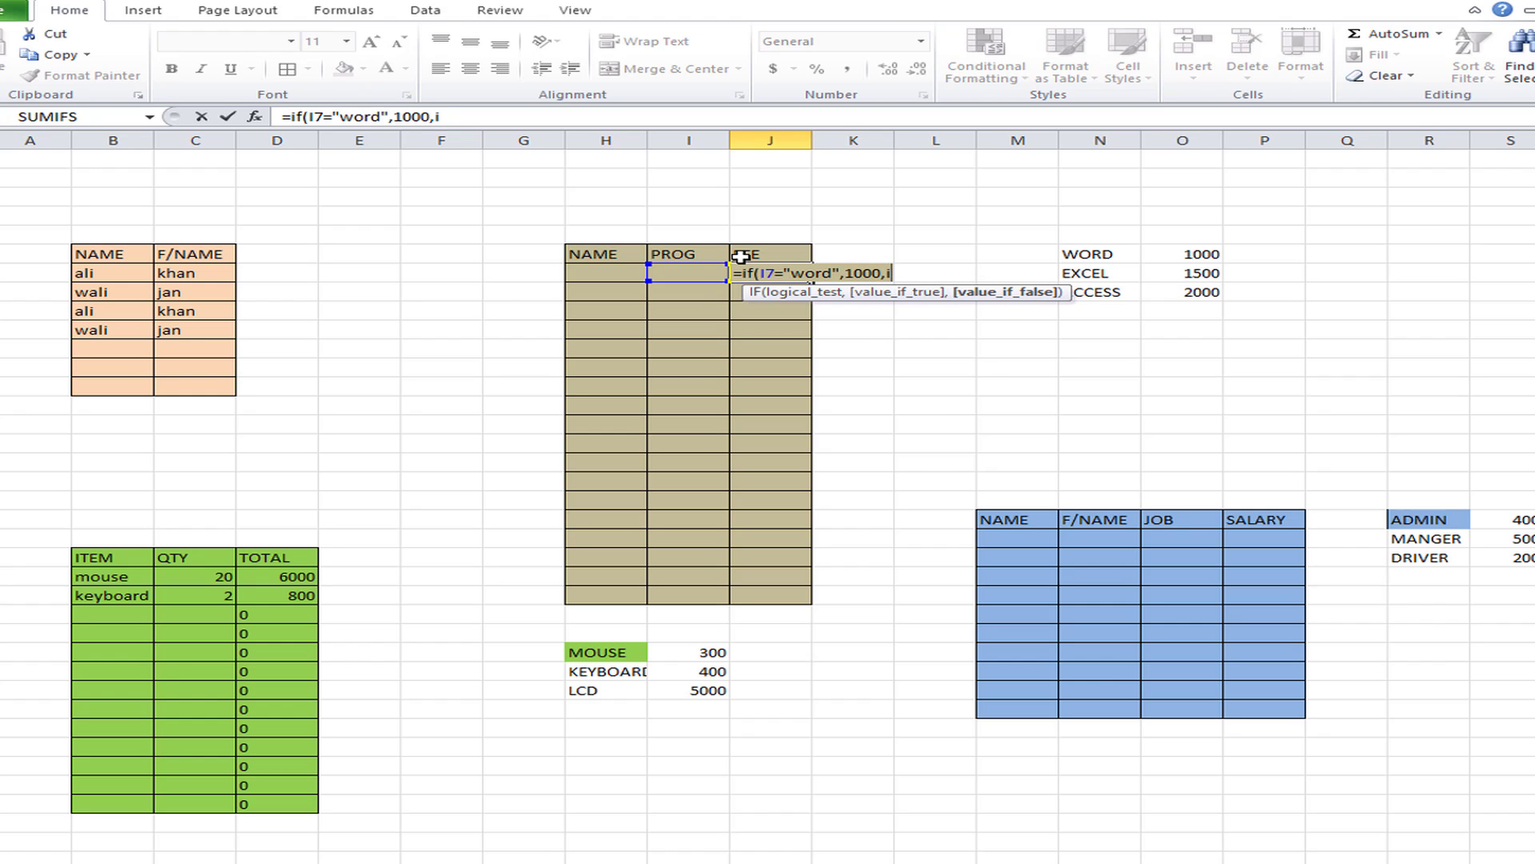
- Nest a second IF in J7's formula that tests whether I7 equals "excel"
type("f(")
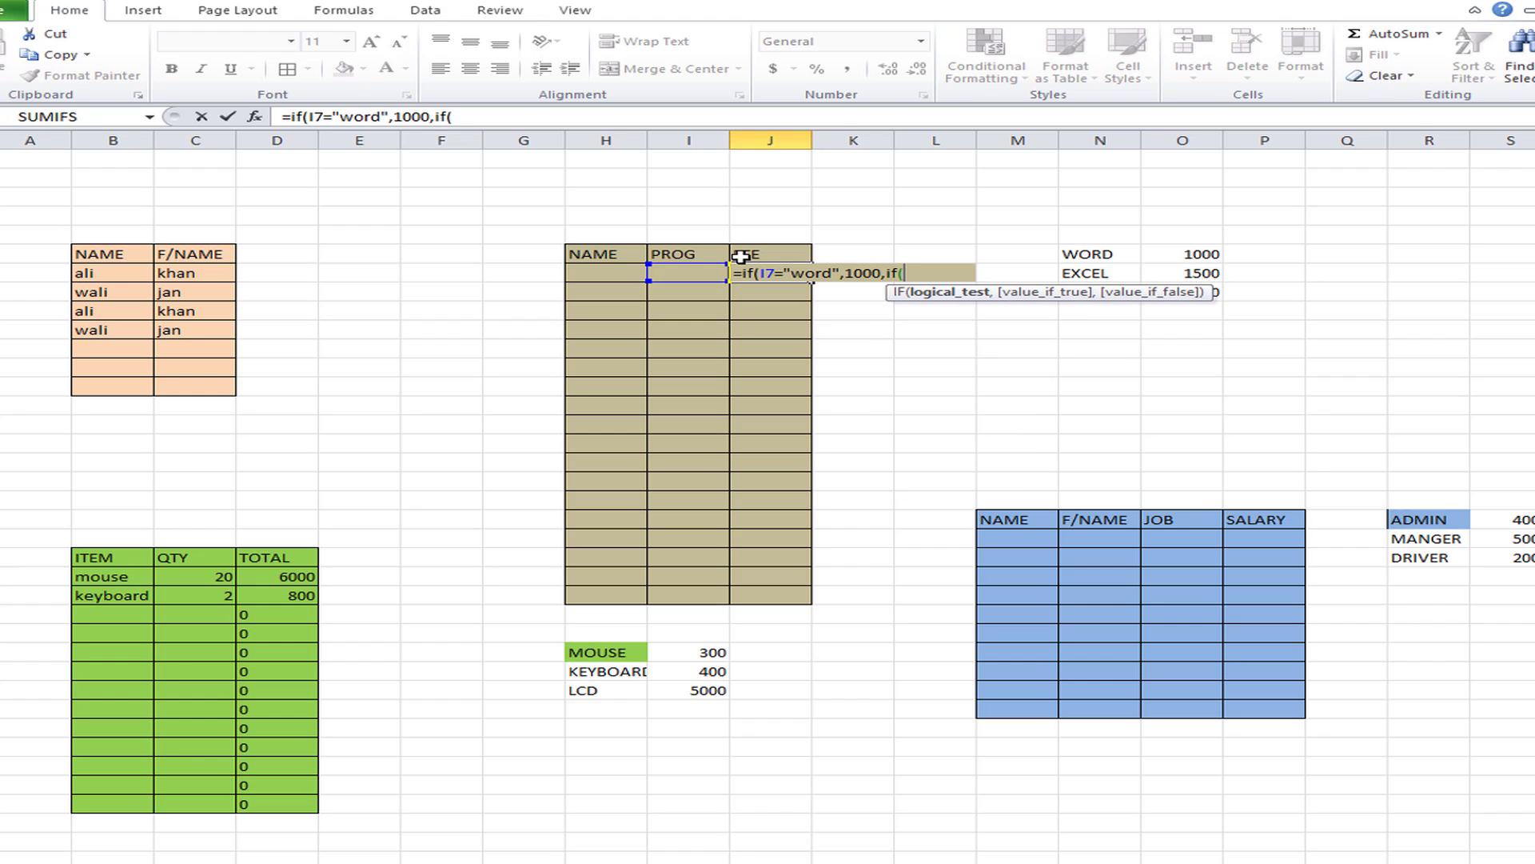
left_click(686, 272)
type("=\"excel")
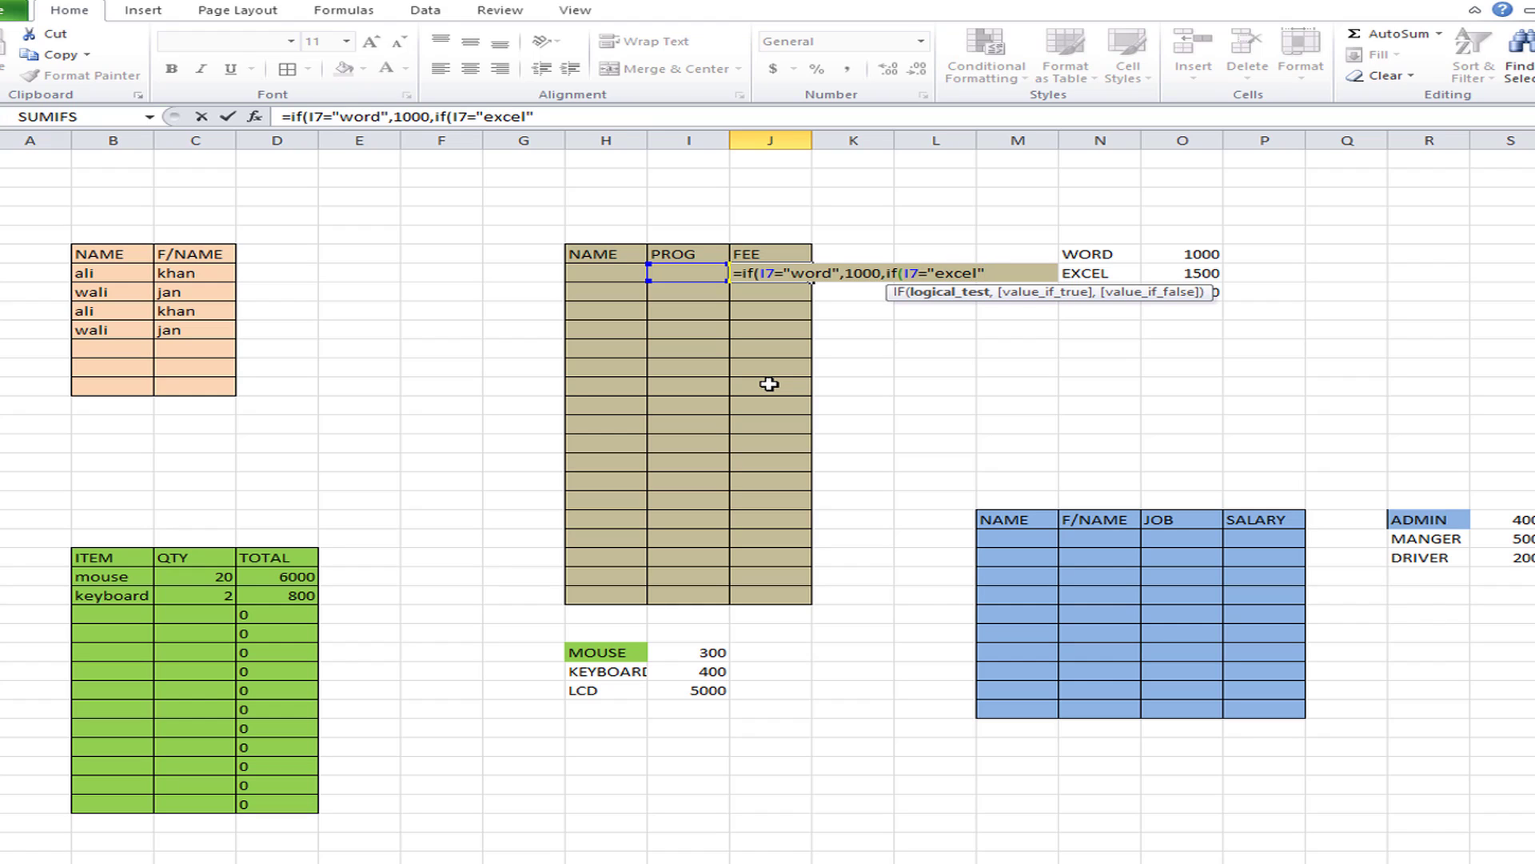
- Use 1500 as the value if true of J7's nested IF, then close both brackets and enter the formula
type("\",")
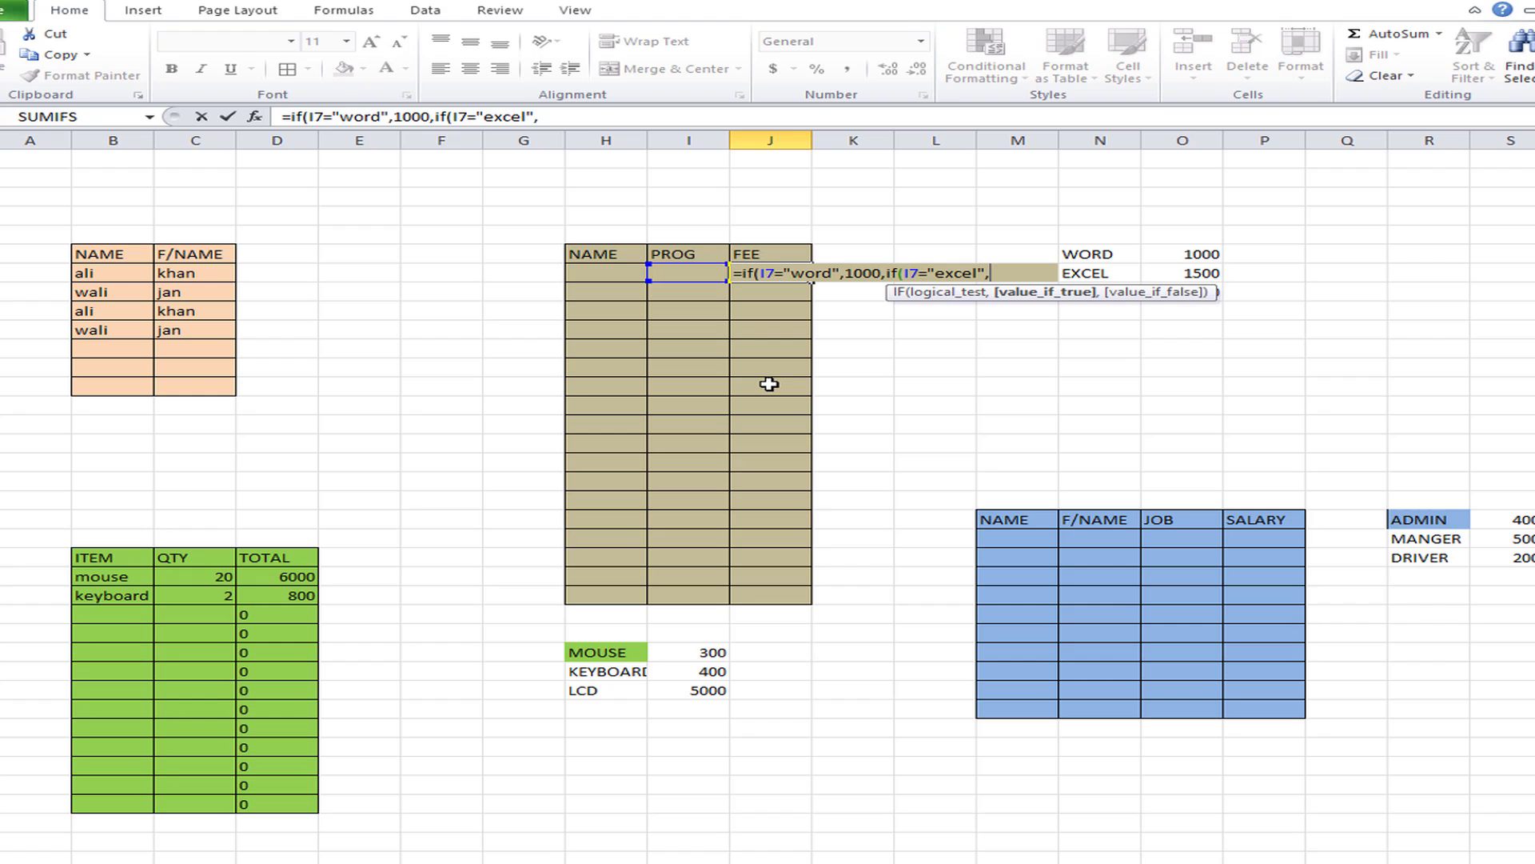
type("1500))")
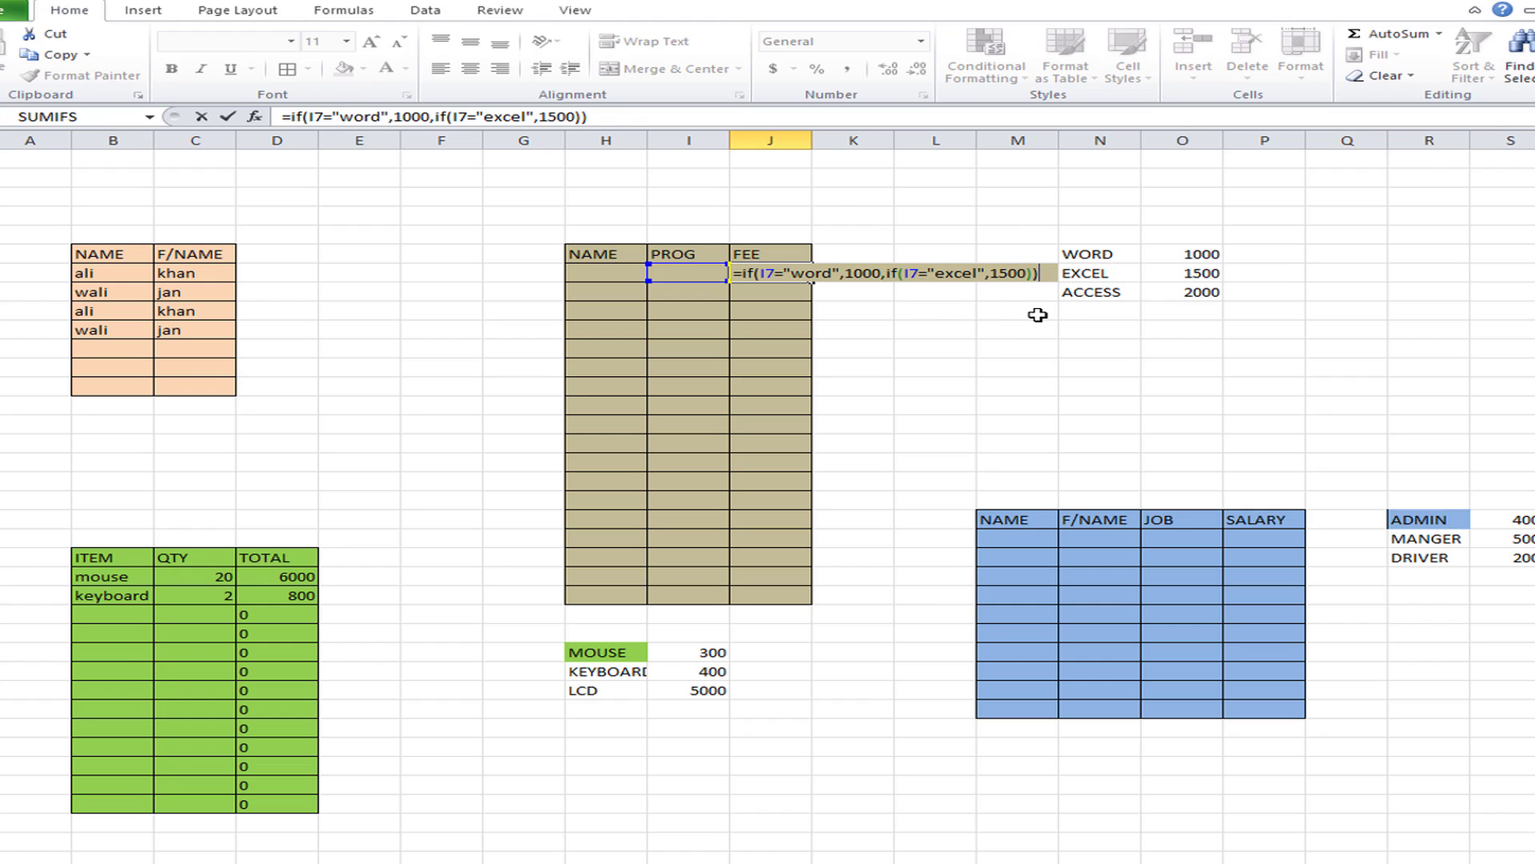
key("Return")
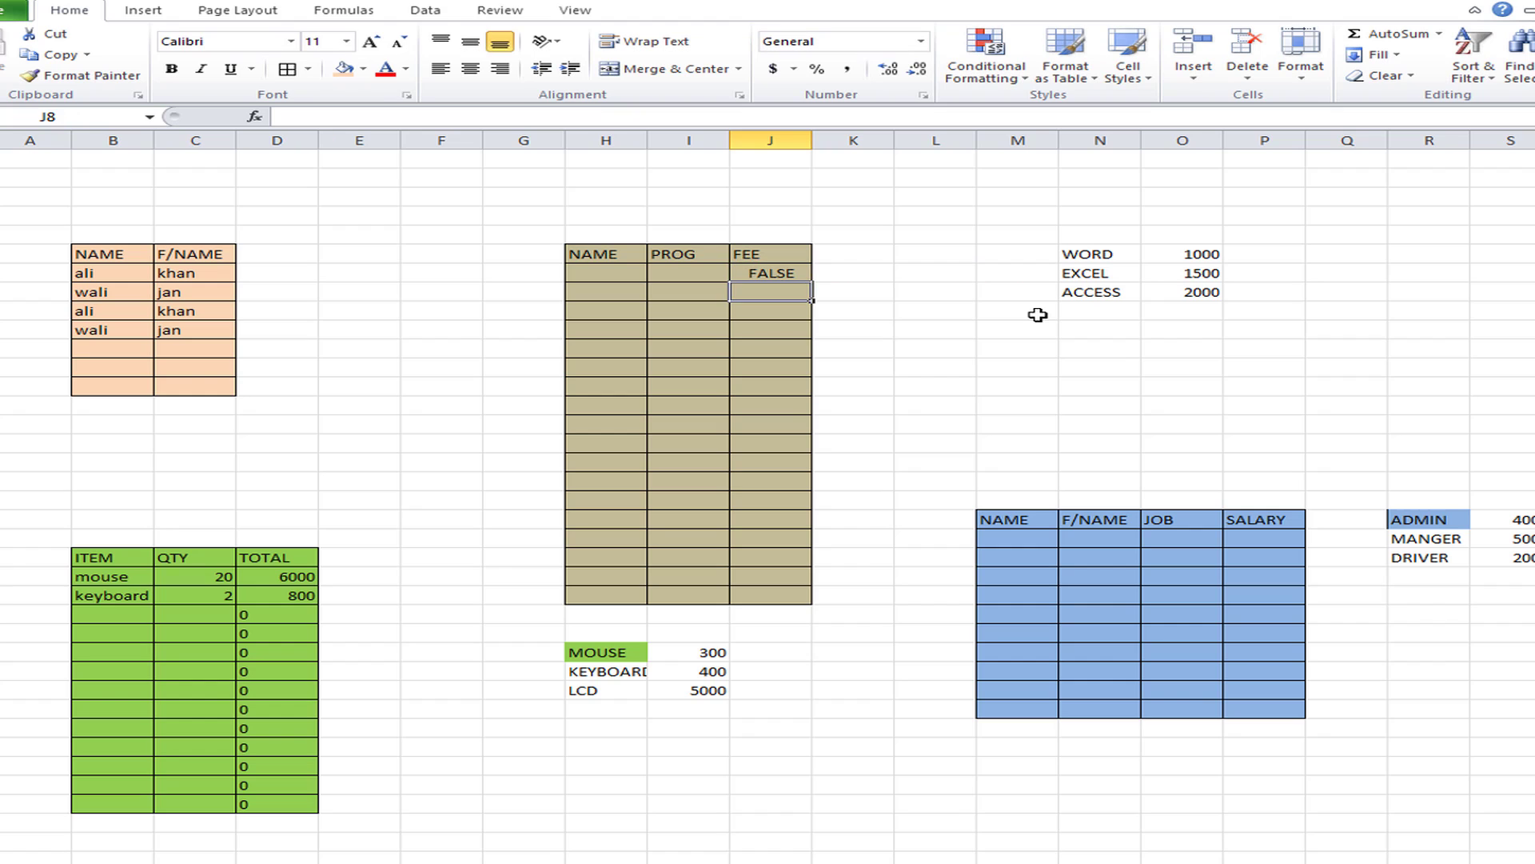
- Add "0" as the value if false of the nested IF in J7's formula
left_click(789, 275)
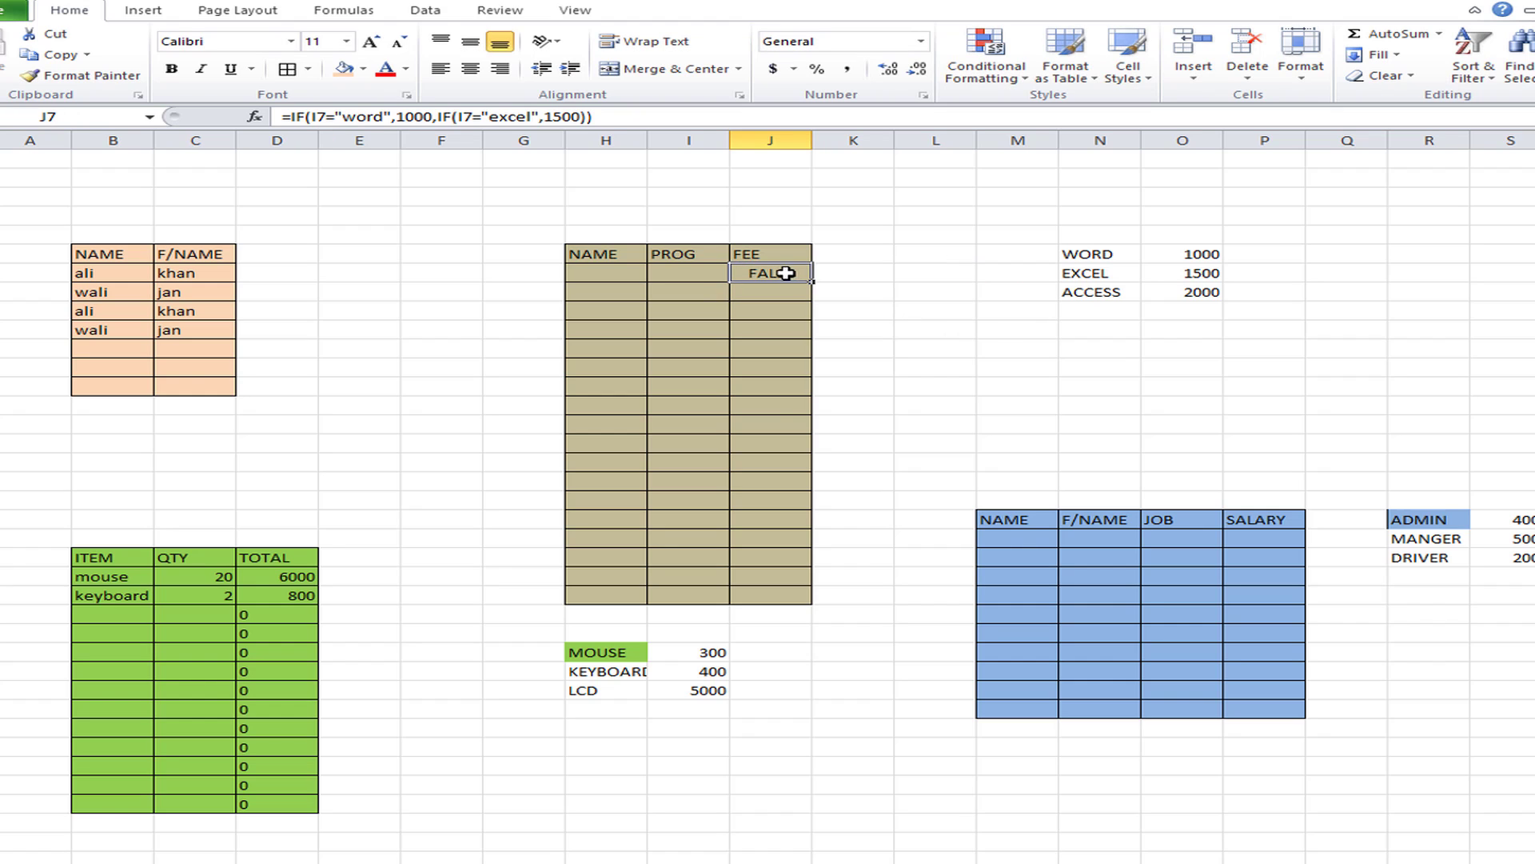
left_click(592, 118)
type(")")
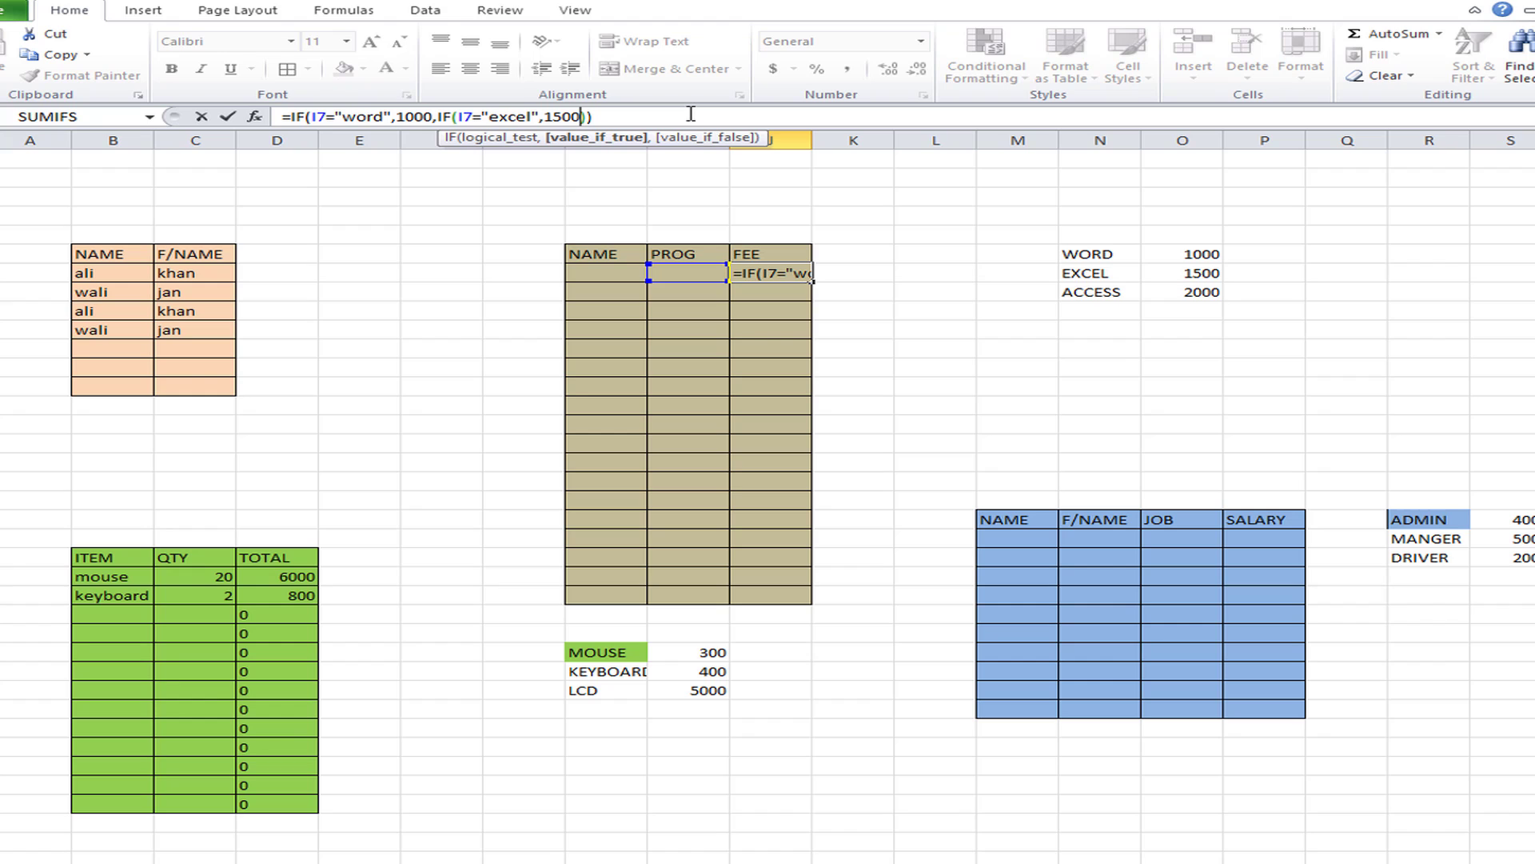
type(")")
type(",")
type("\"0\"")
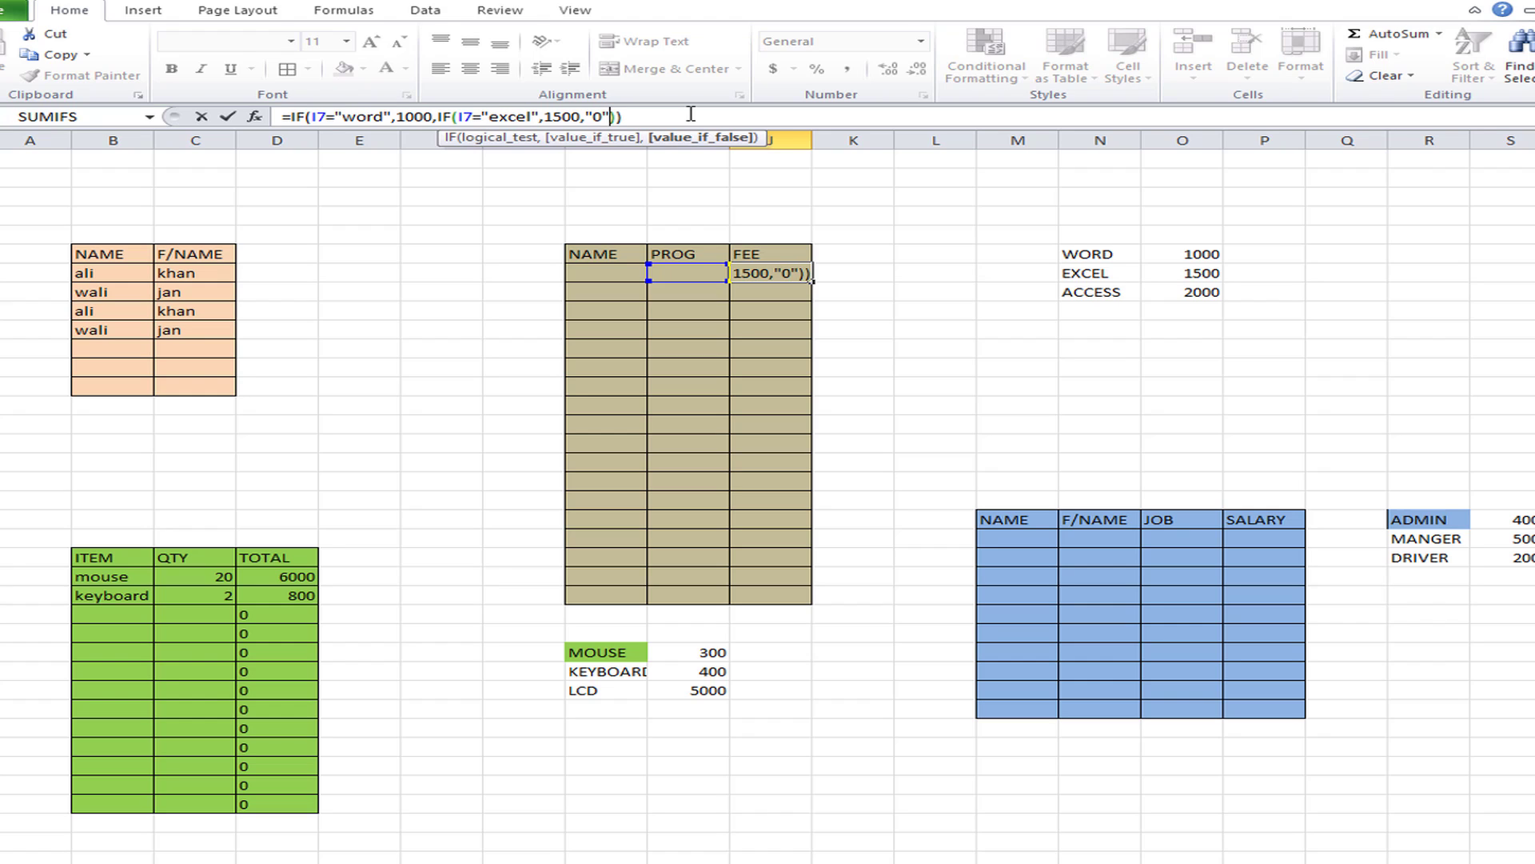
key("Return")
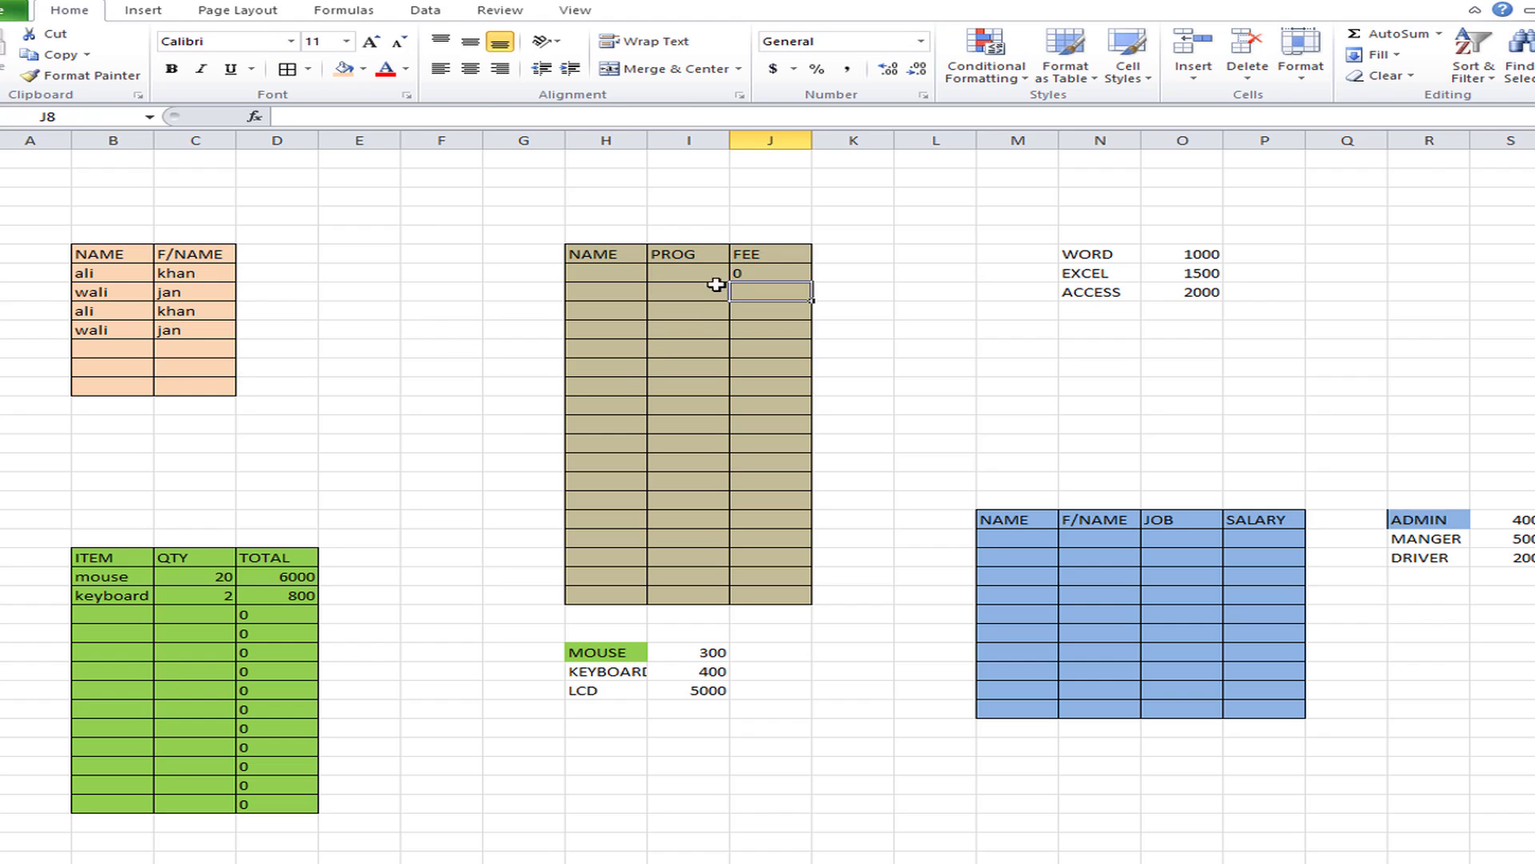
- Fill J7's fee formula down the FEE column to J24
left_click(767, 273)
left_click_drag(769, 273, 771, 587)
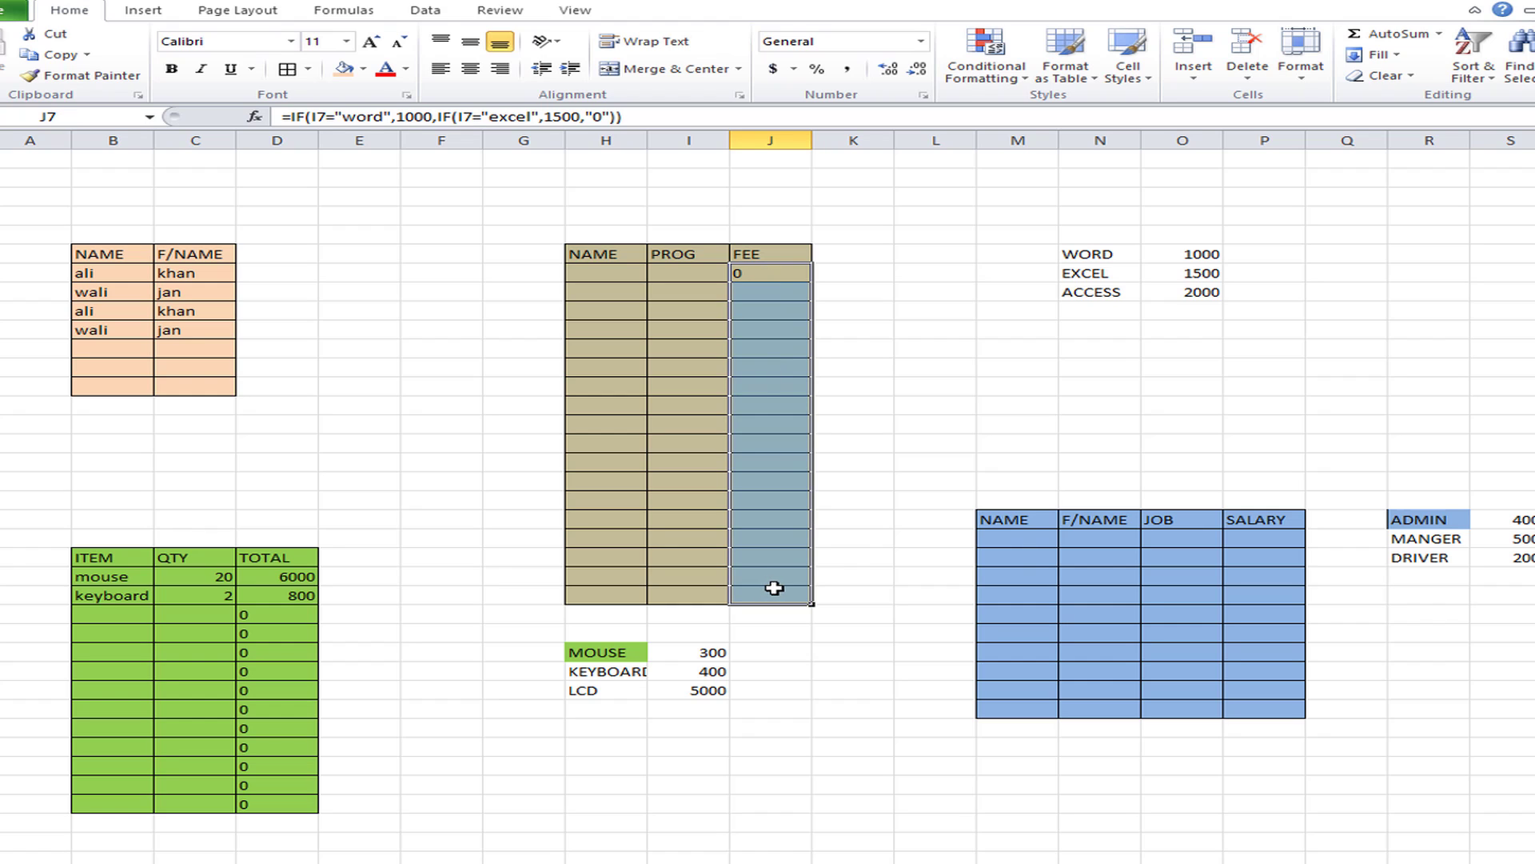
right_click(762, 370)
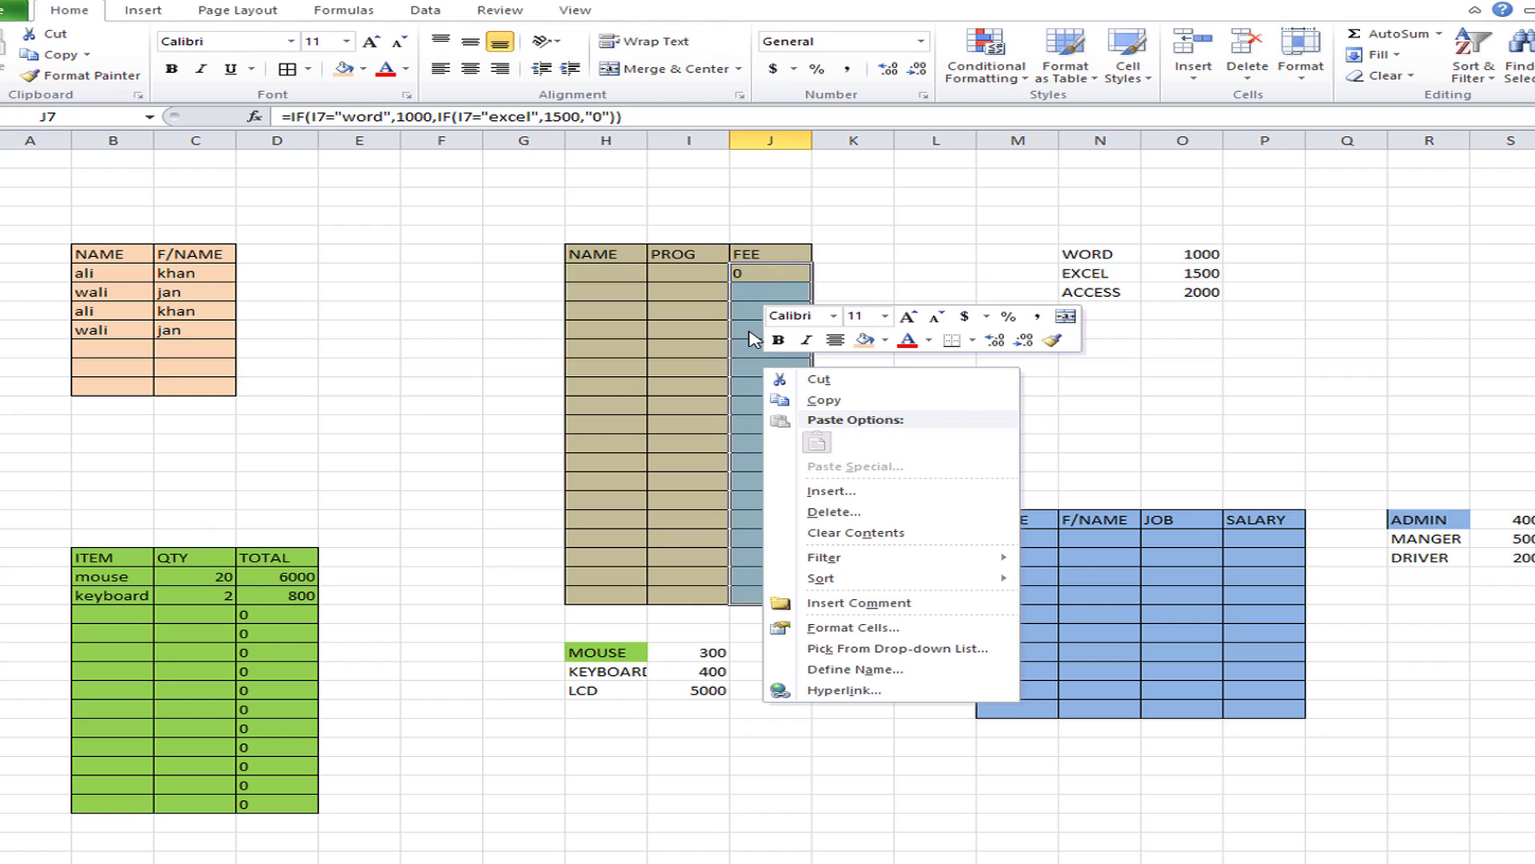
left_click(745, 331)
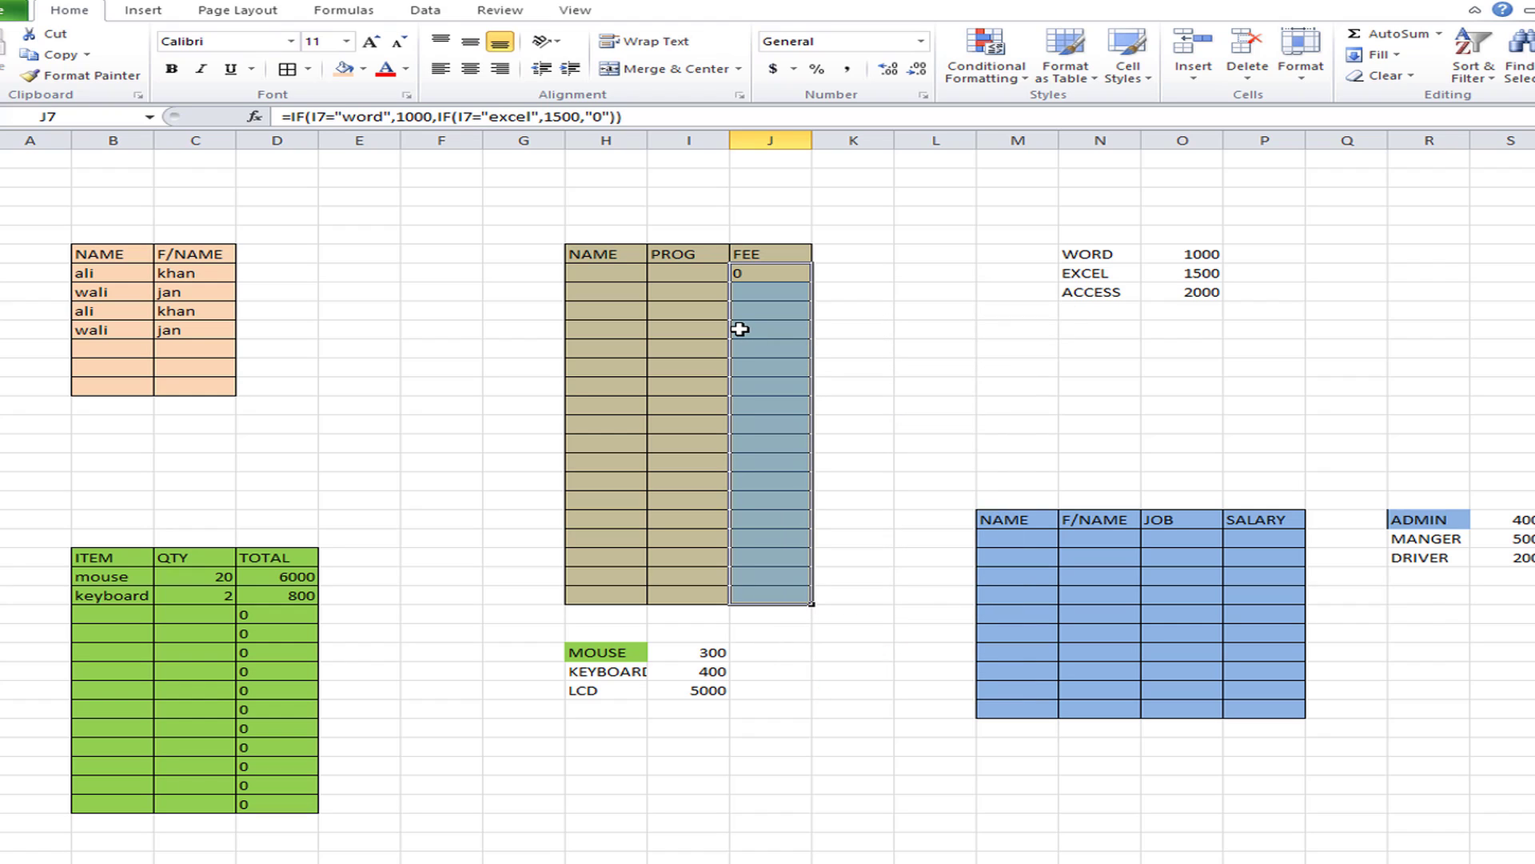
key("ctrl+d")
- Enter a person's first name and the program word in row 7 of the program fee table
left_click(613, 278)
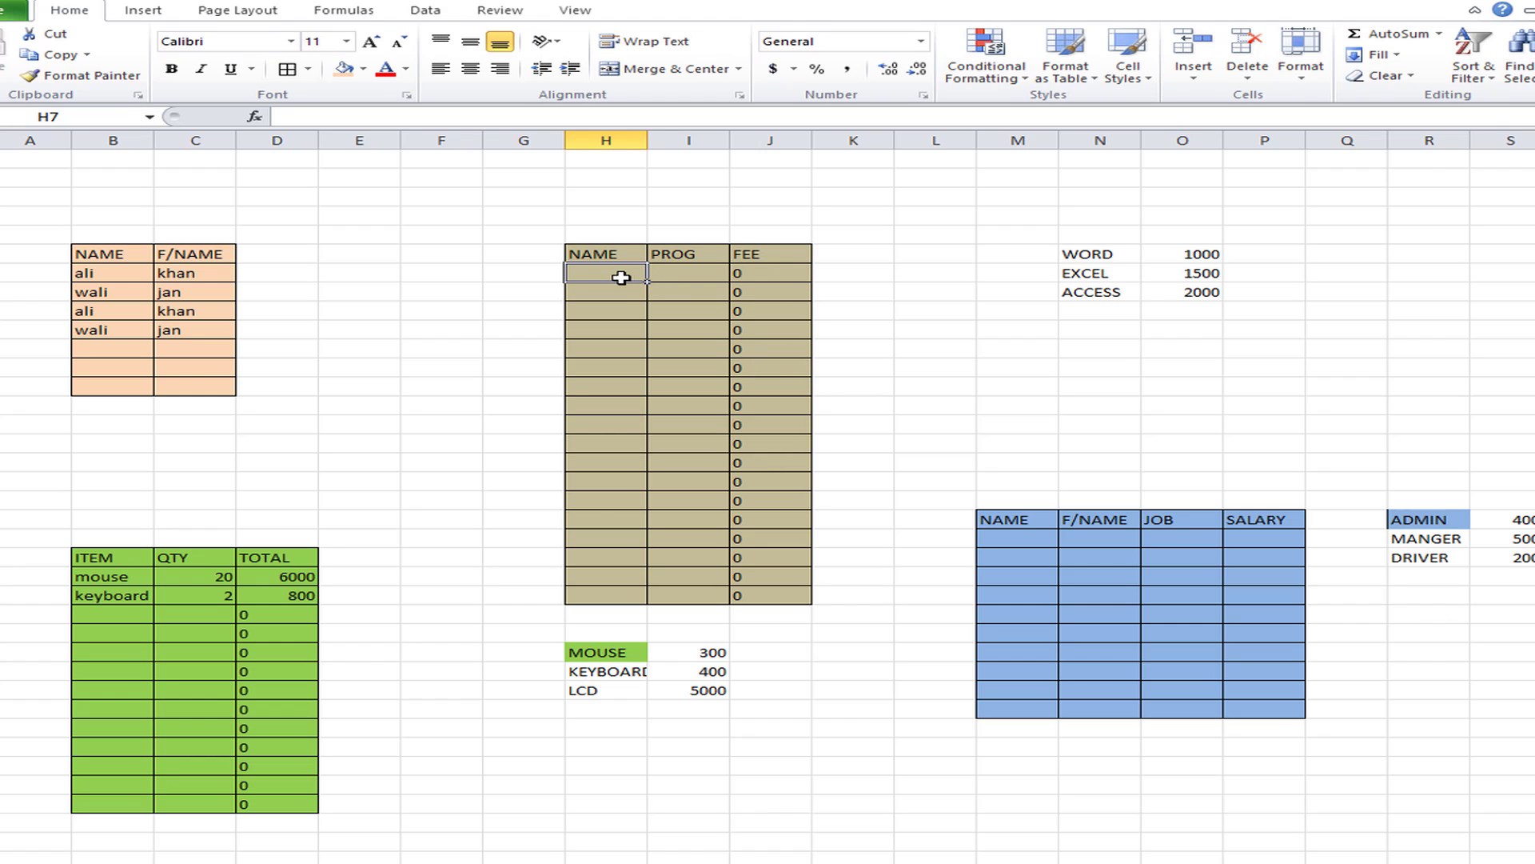
type("ali")
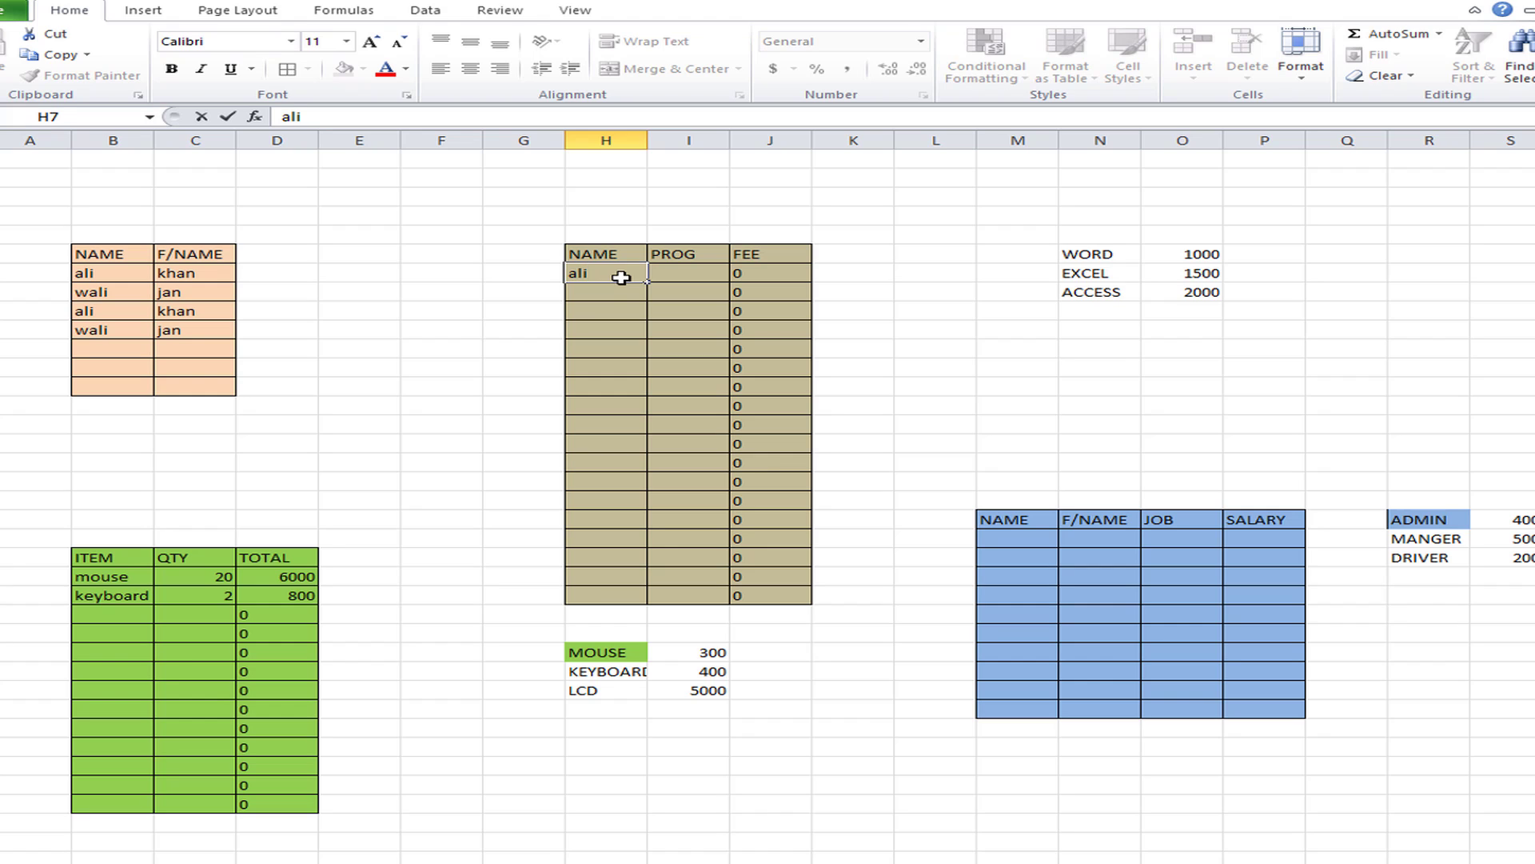
key("Tab")
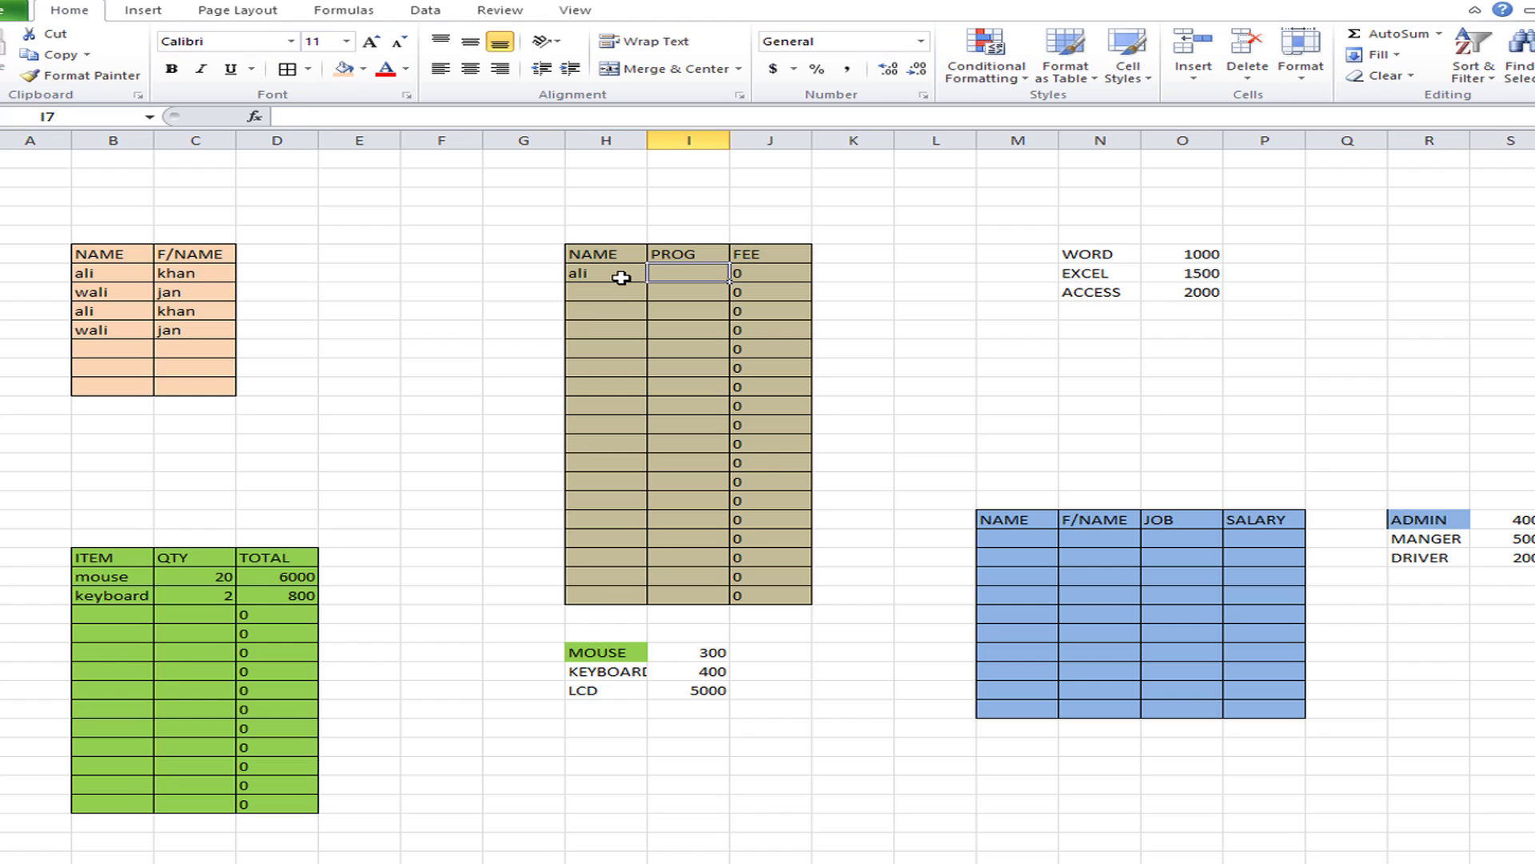
type("word")
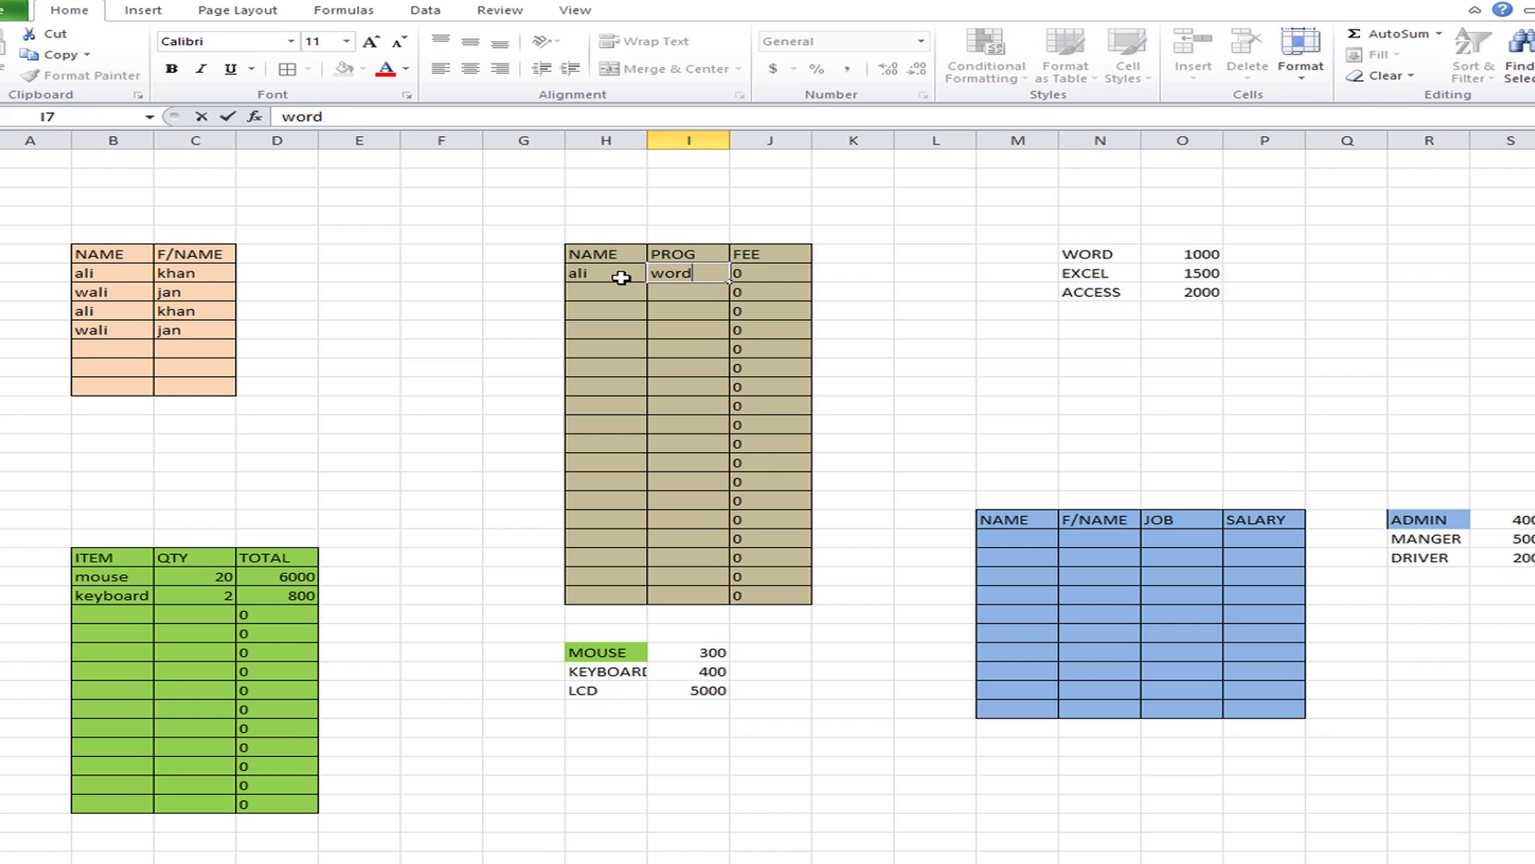
key("Down")
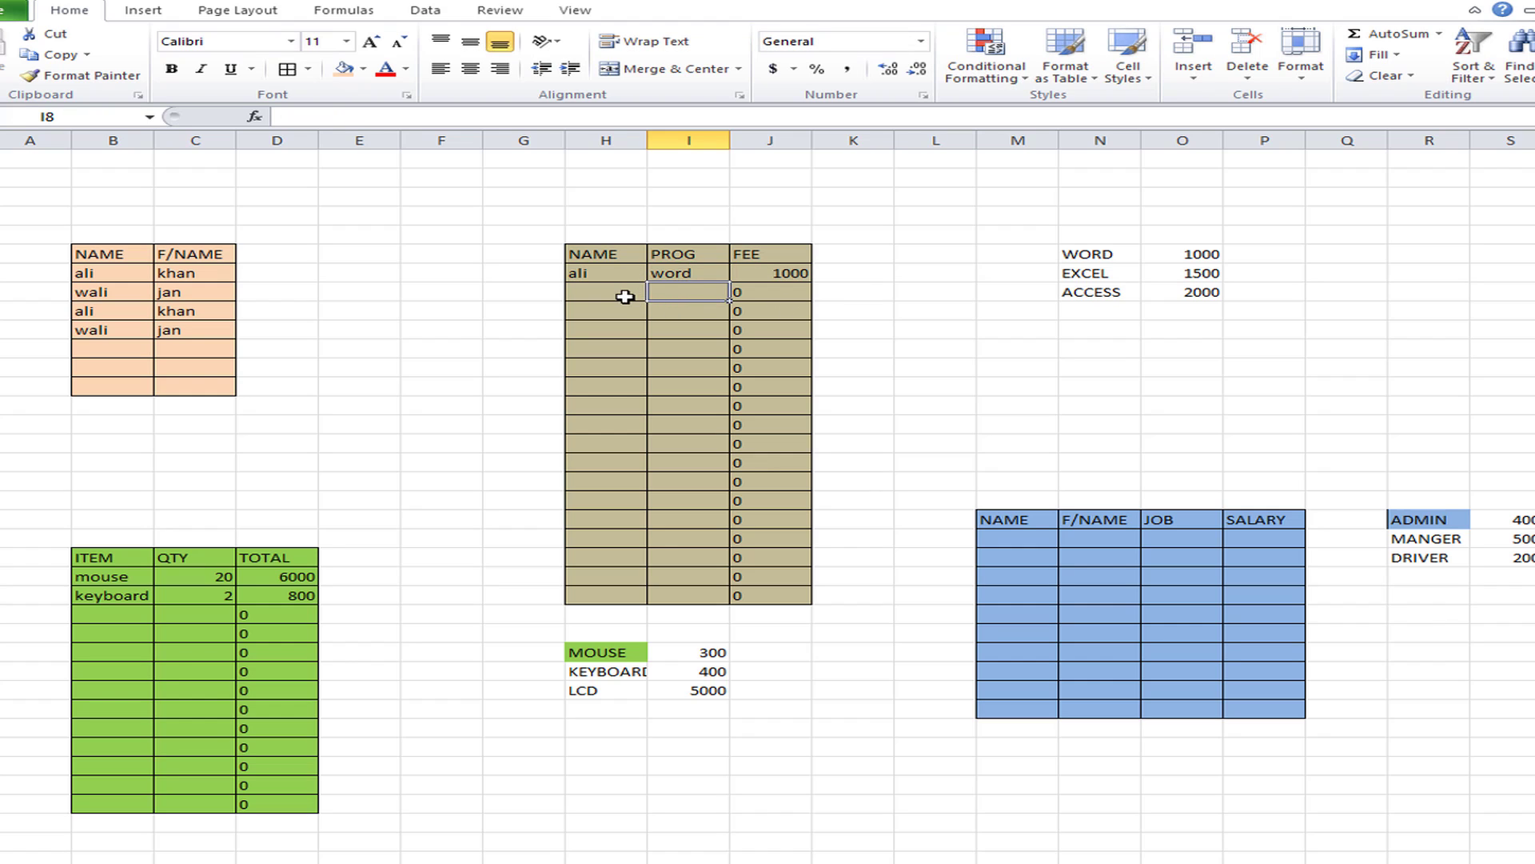
- Enter another person's first name and the program excel in row 8 of the program fee table
left_click(623, 294)
type("wali")
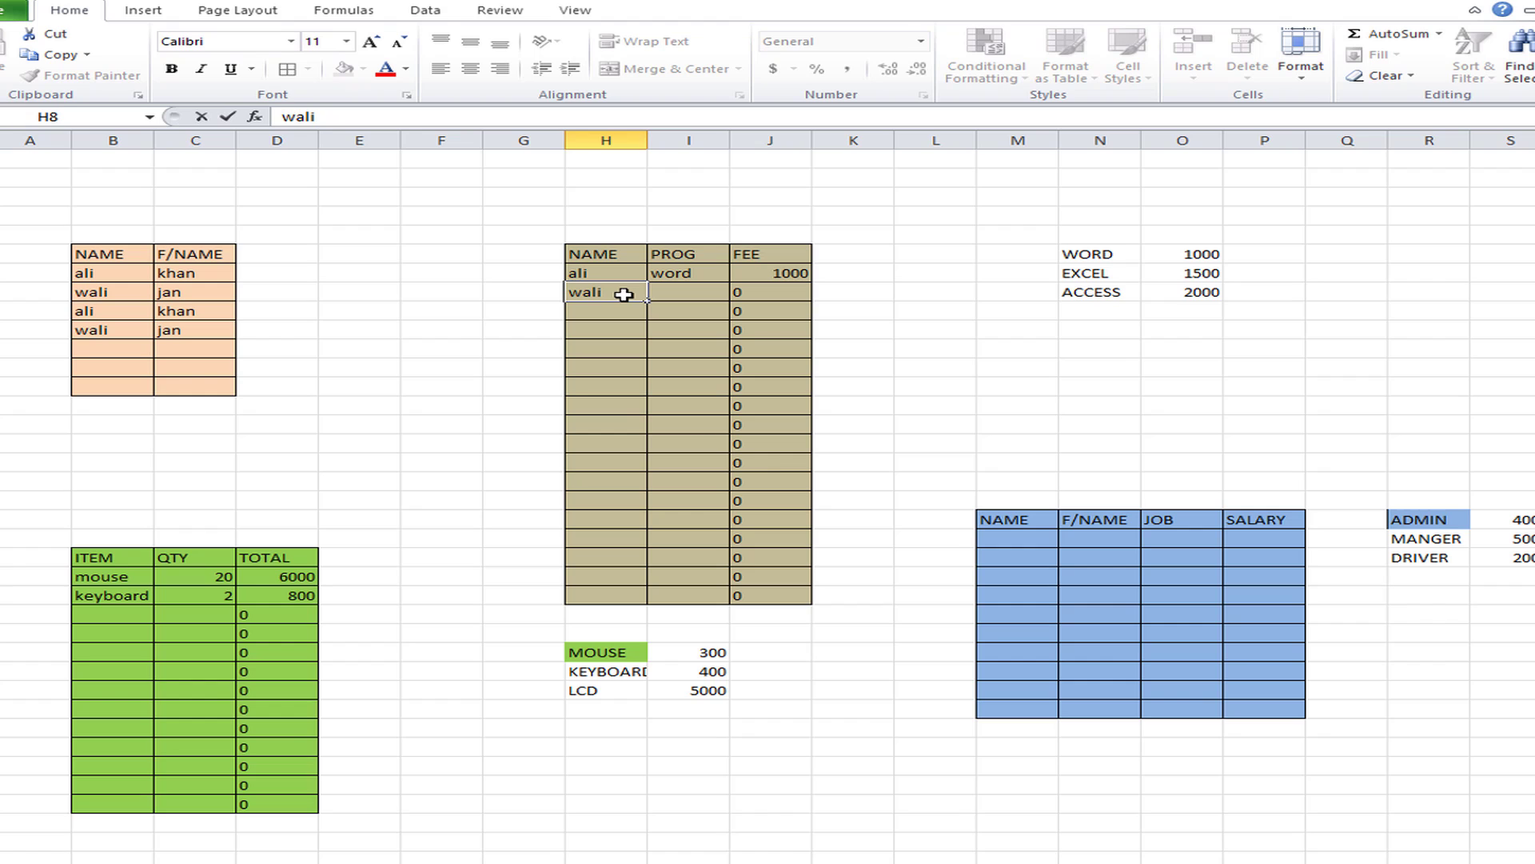
key("Tab")
type("excel")
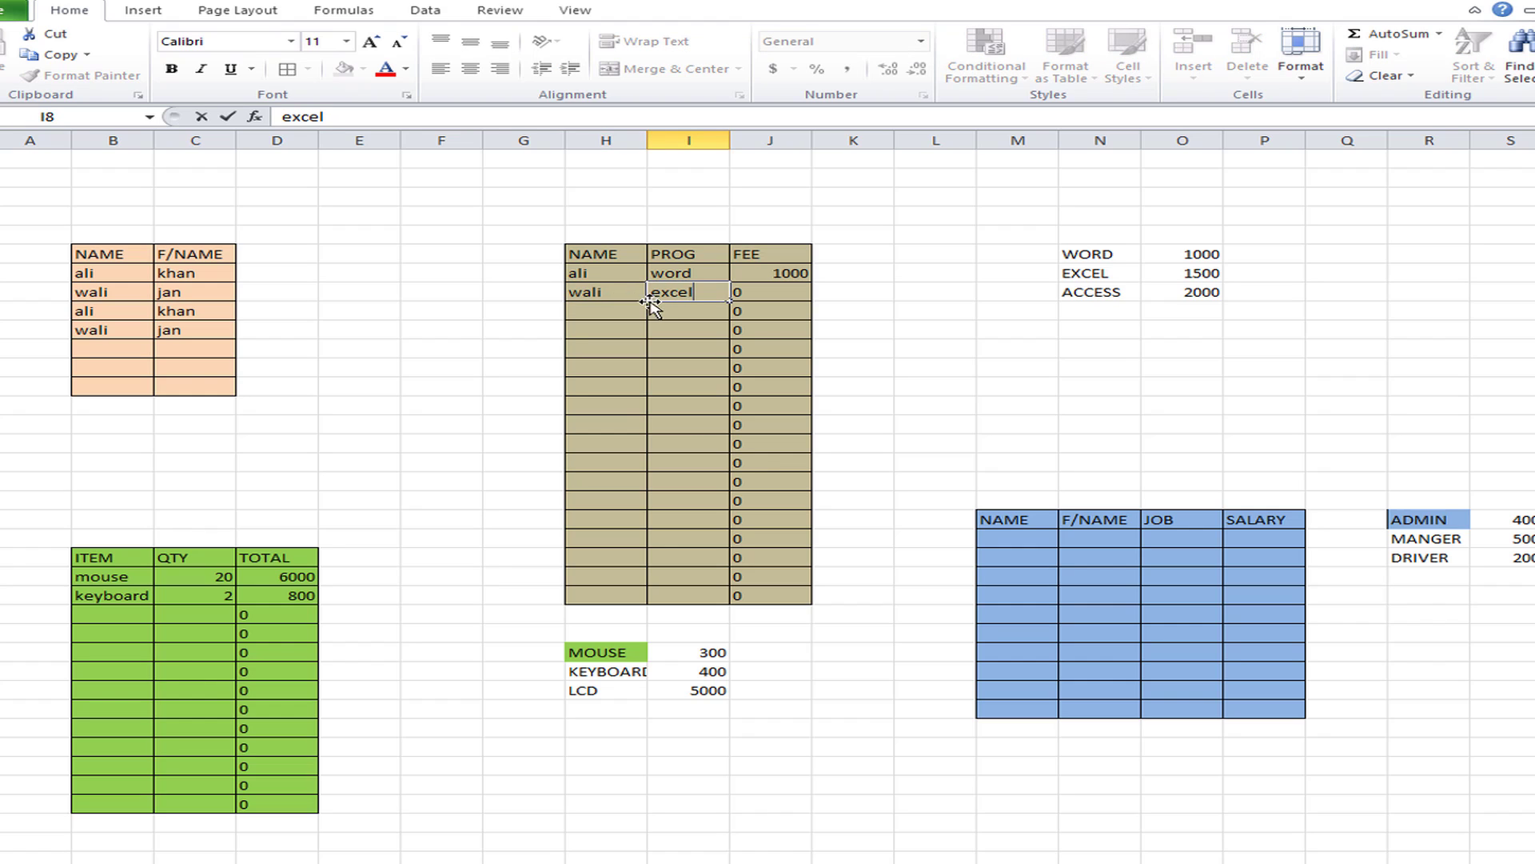
key("Return")
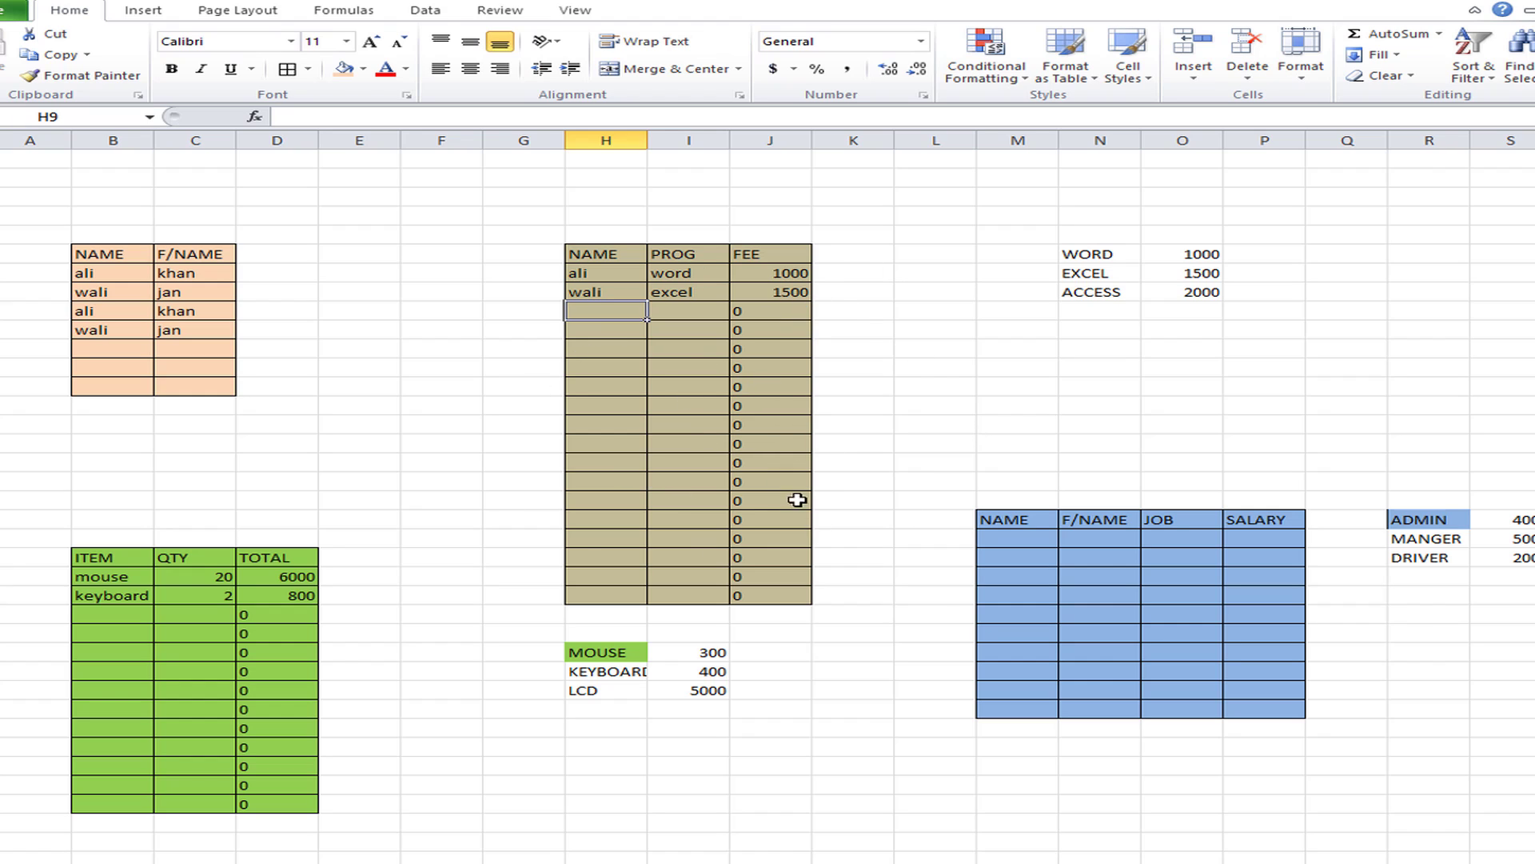
- Start an IF formula in P21 of the SALARY column that tests whether O21 equals "admin" and returns 2000 if true
left_click(1027, 538)
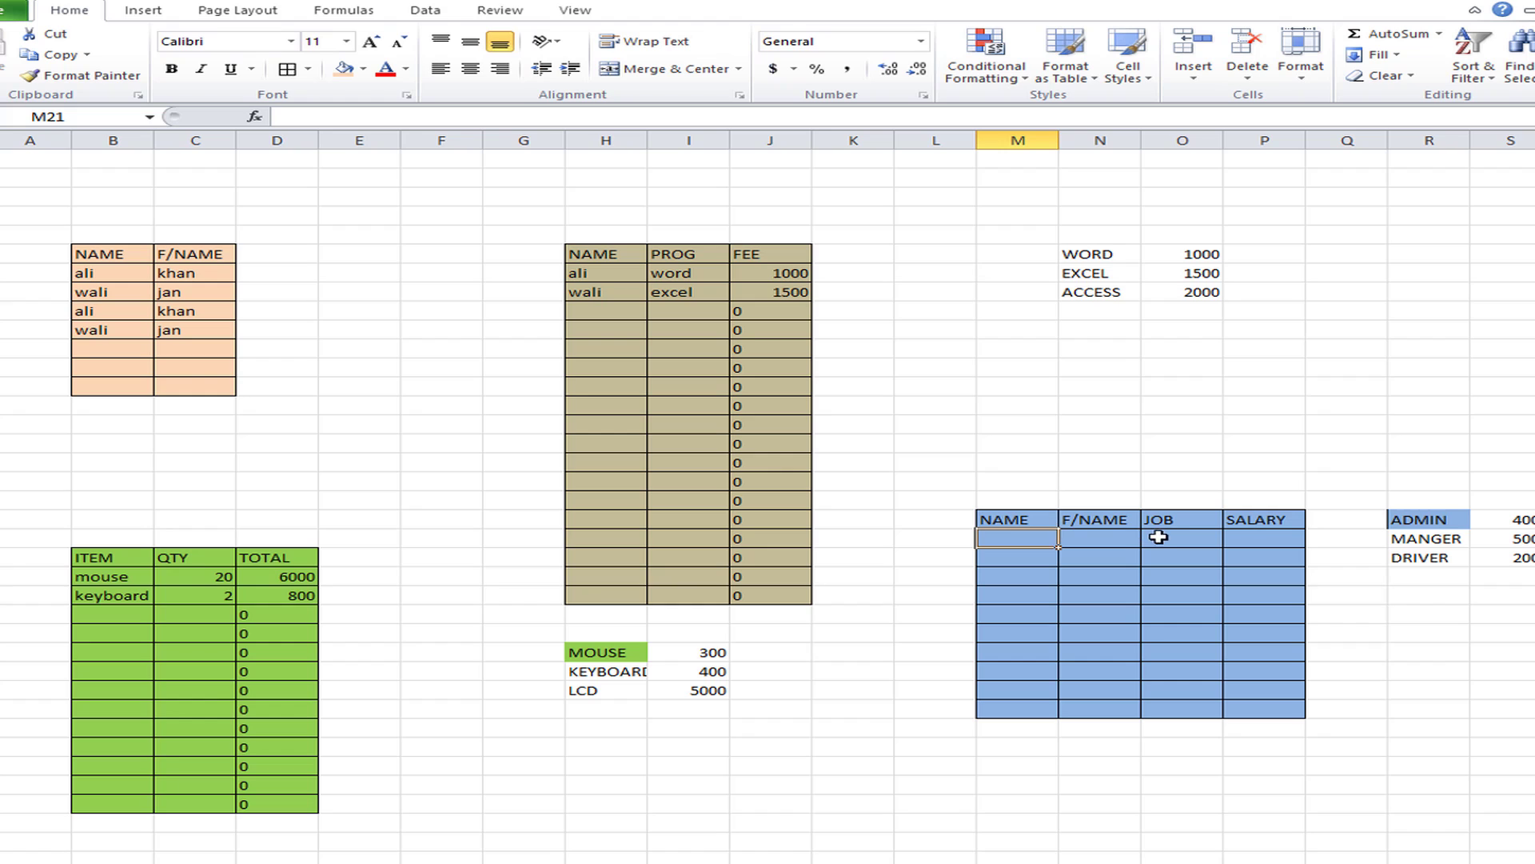
left_click(1265, 540)
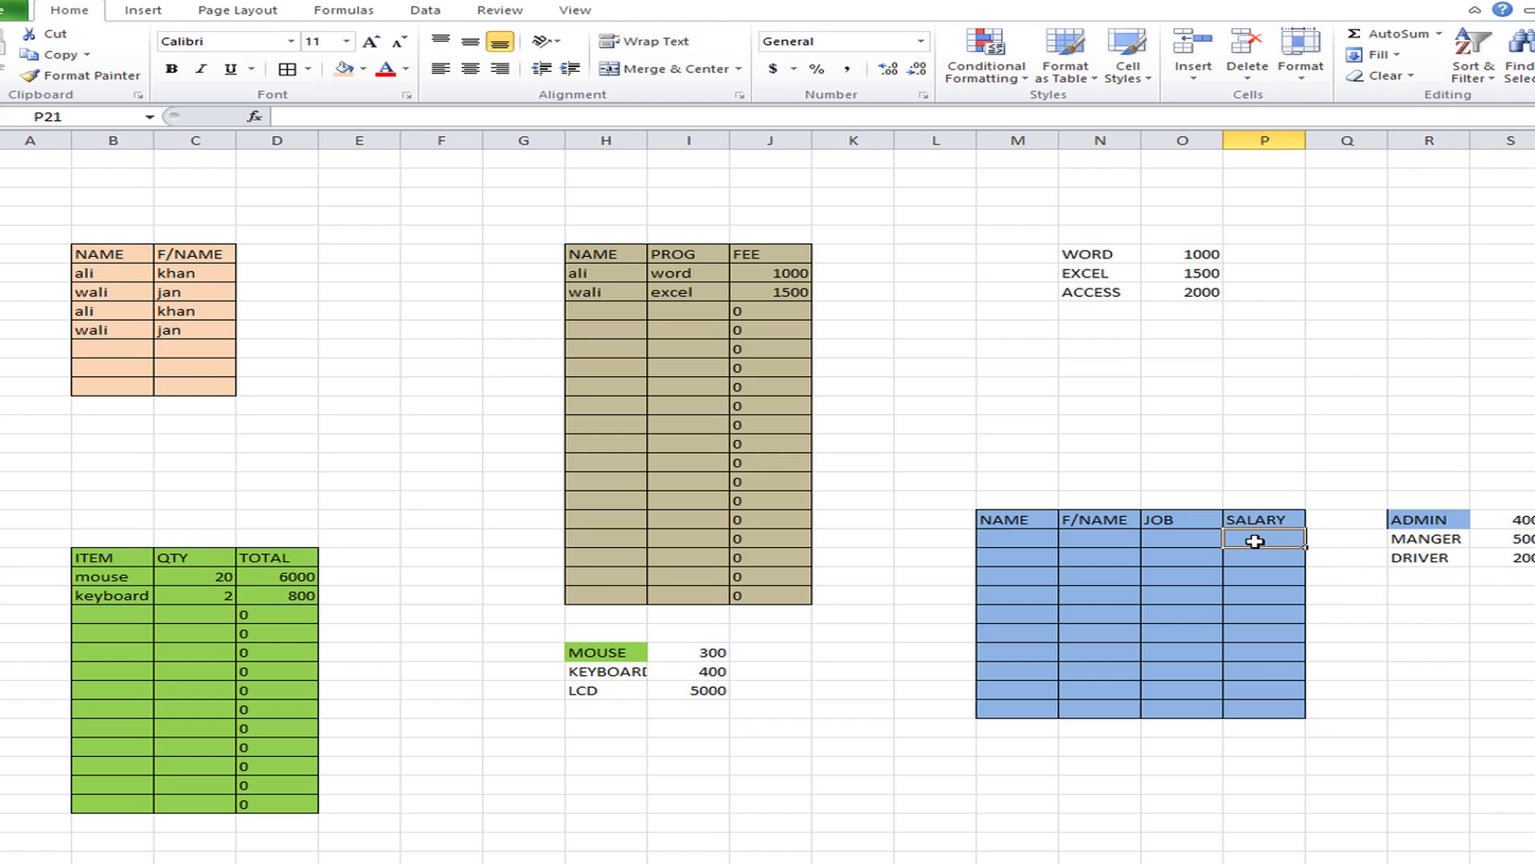
type("=if")
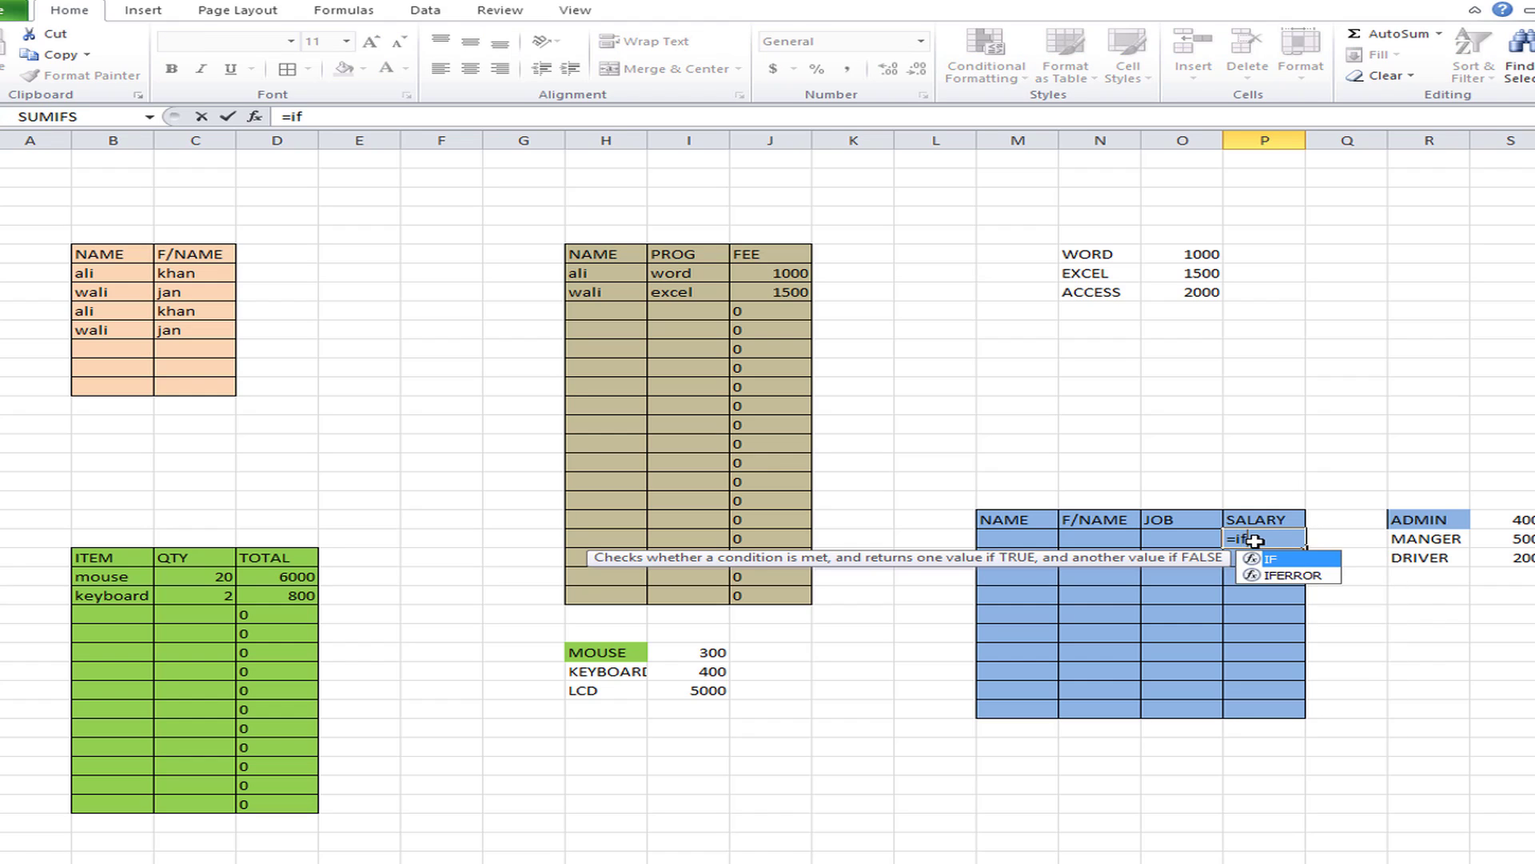
type("(")
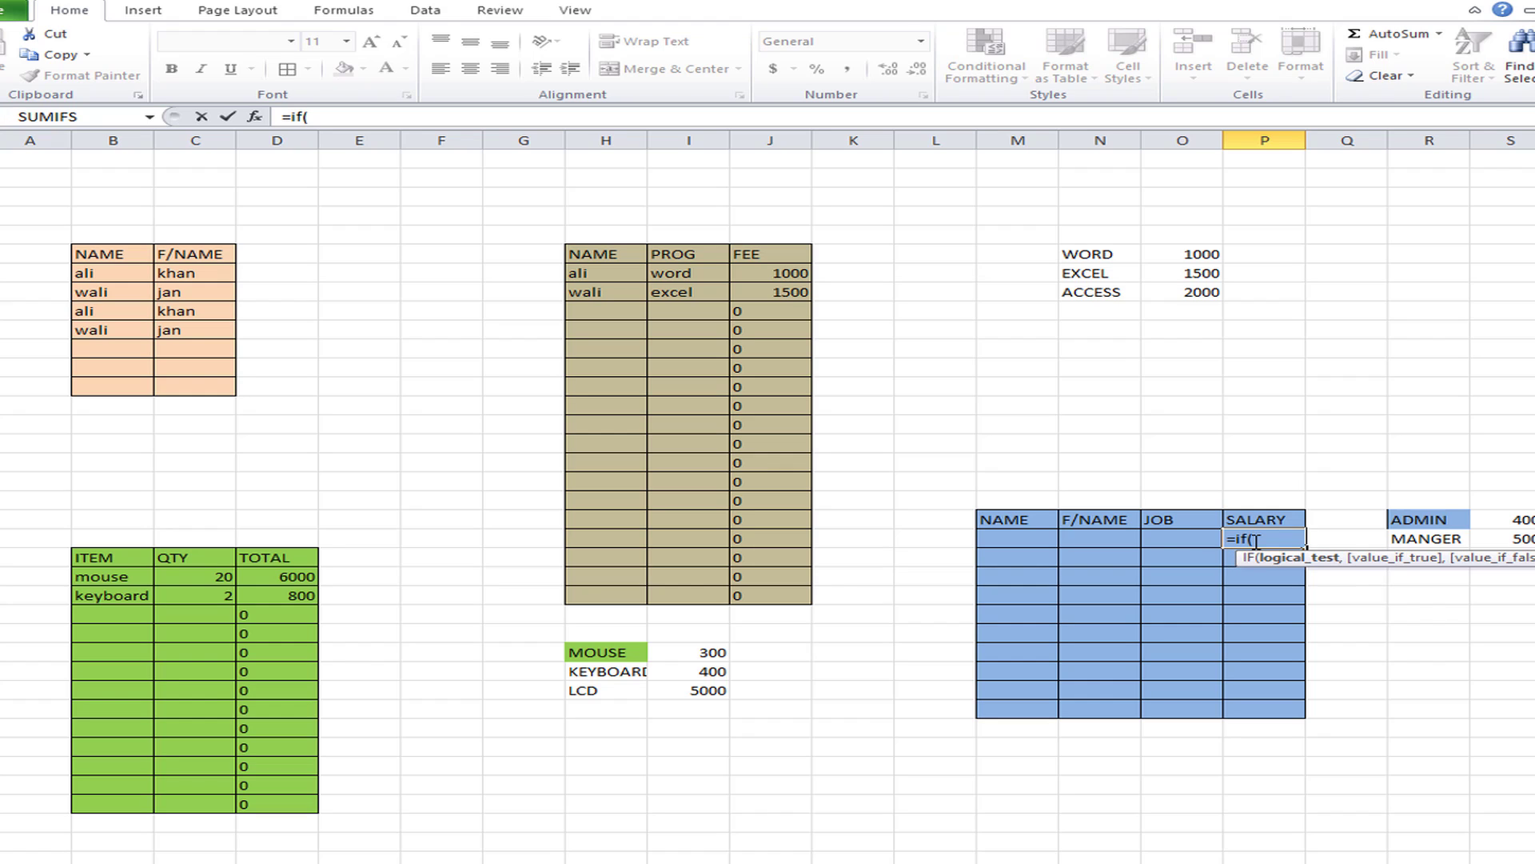
left_click(1154, 536)
type(",")
key("BackSpace")
type("=\"t")
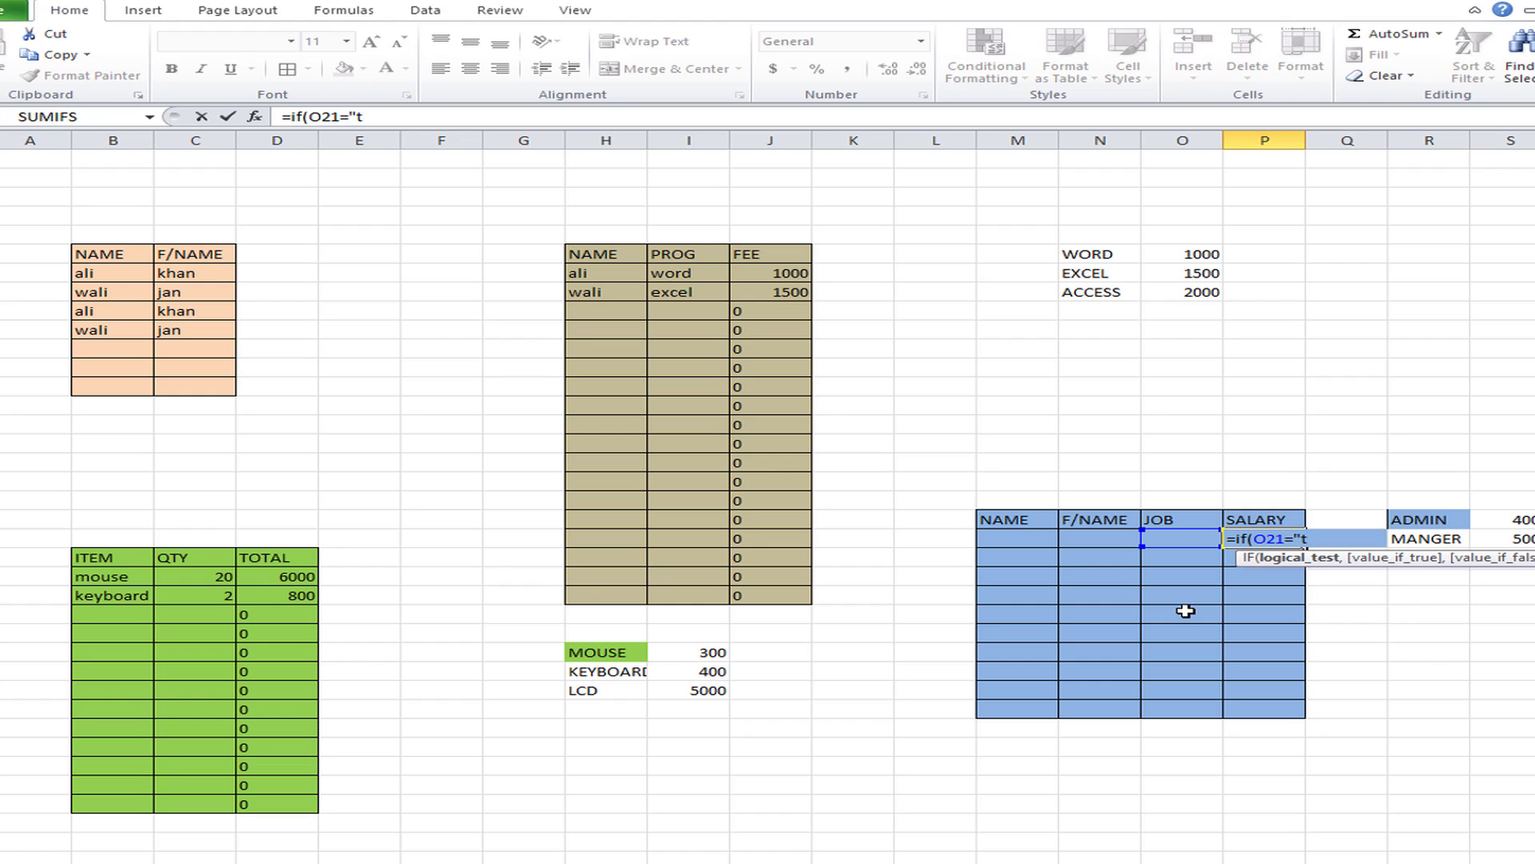
key("BackSpace")
type("admin\",")
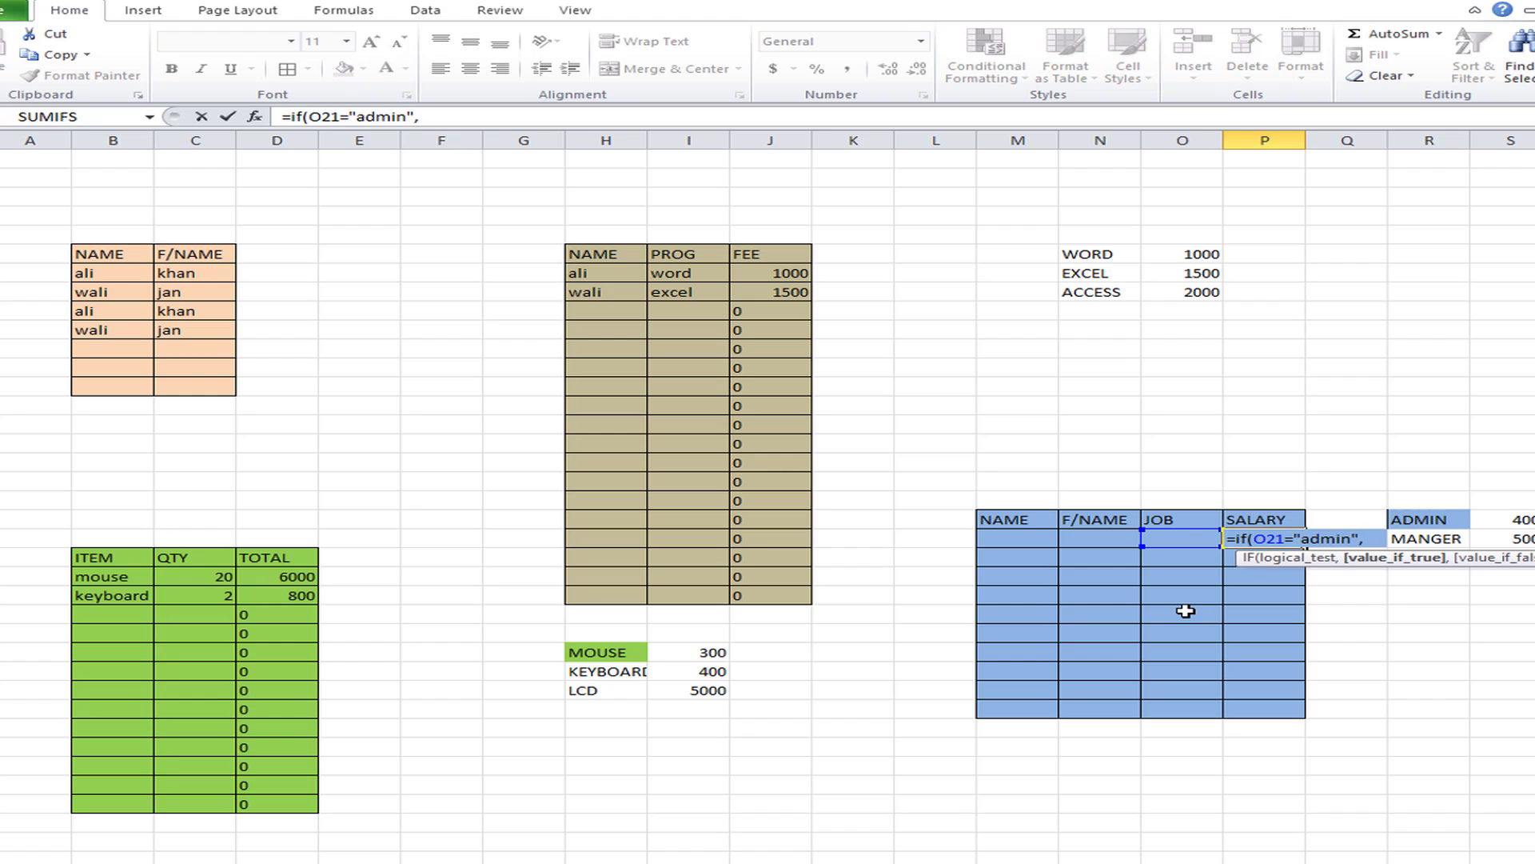
type("2000")
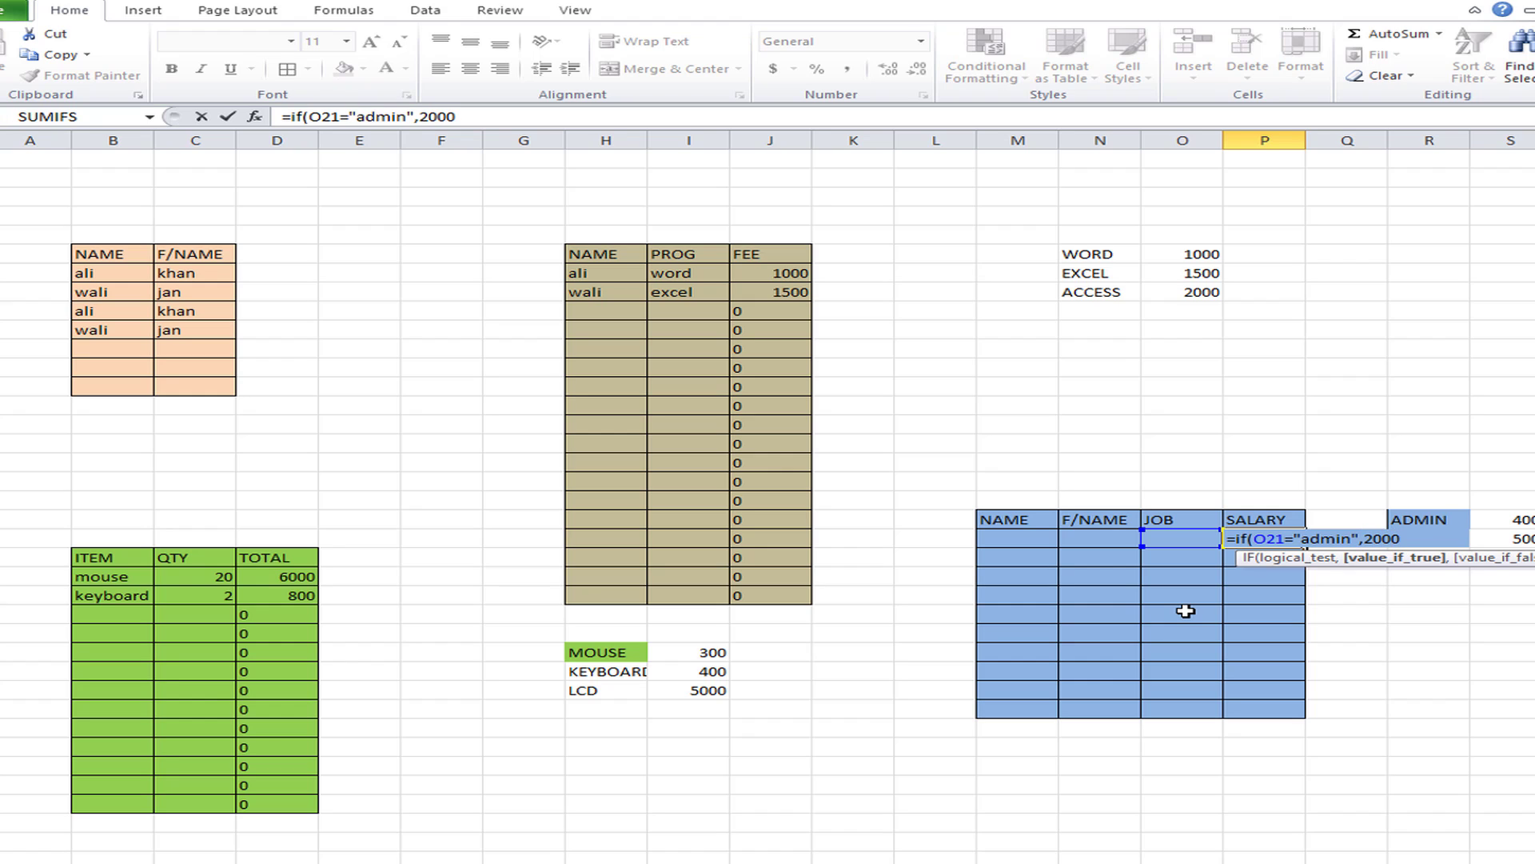
type(",")
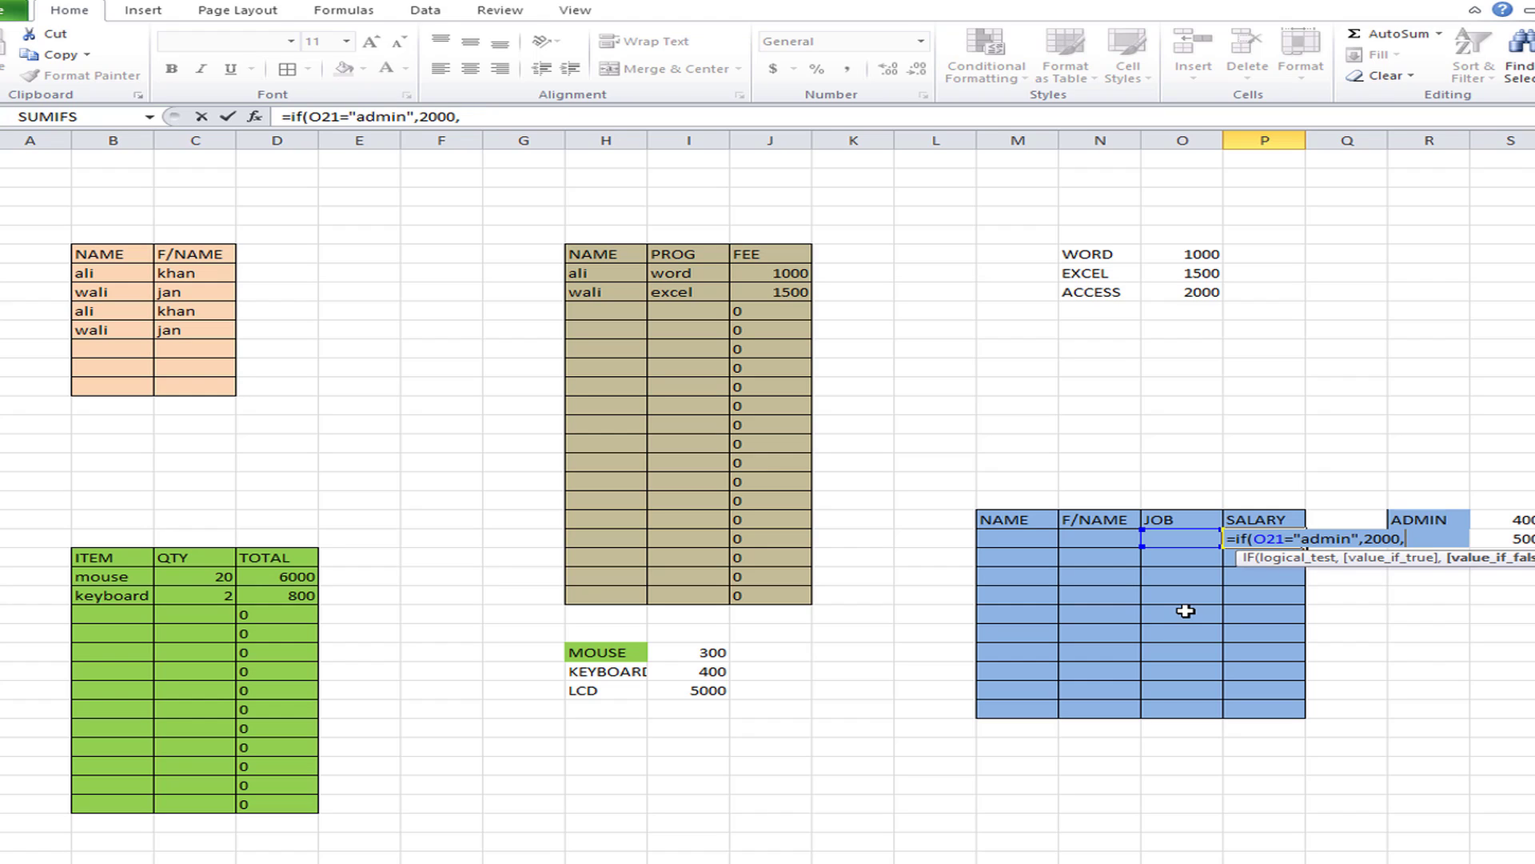
- Nest a second IF in P21 that returns 4000 when O21 equals "manger", and enter the formula
type("if")
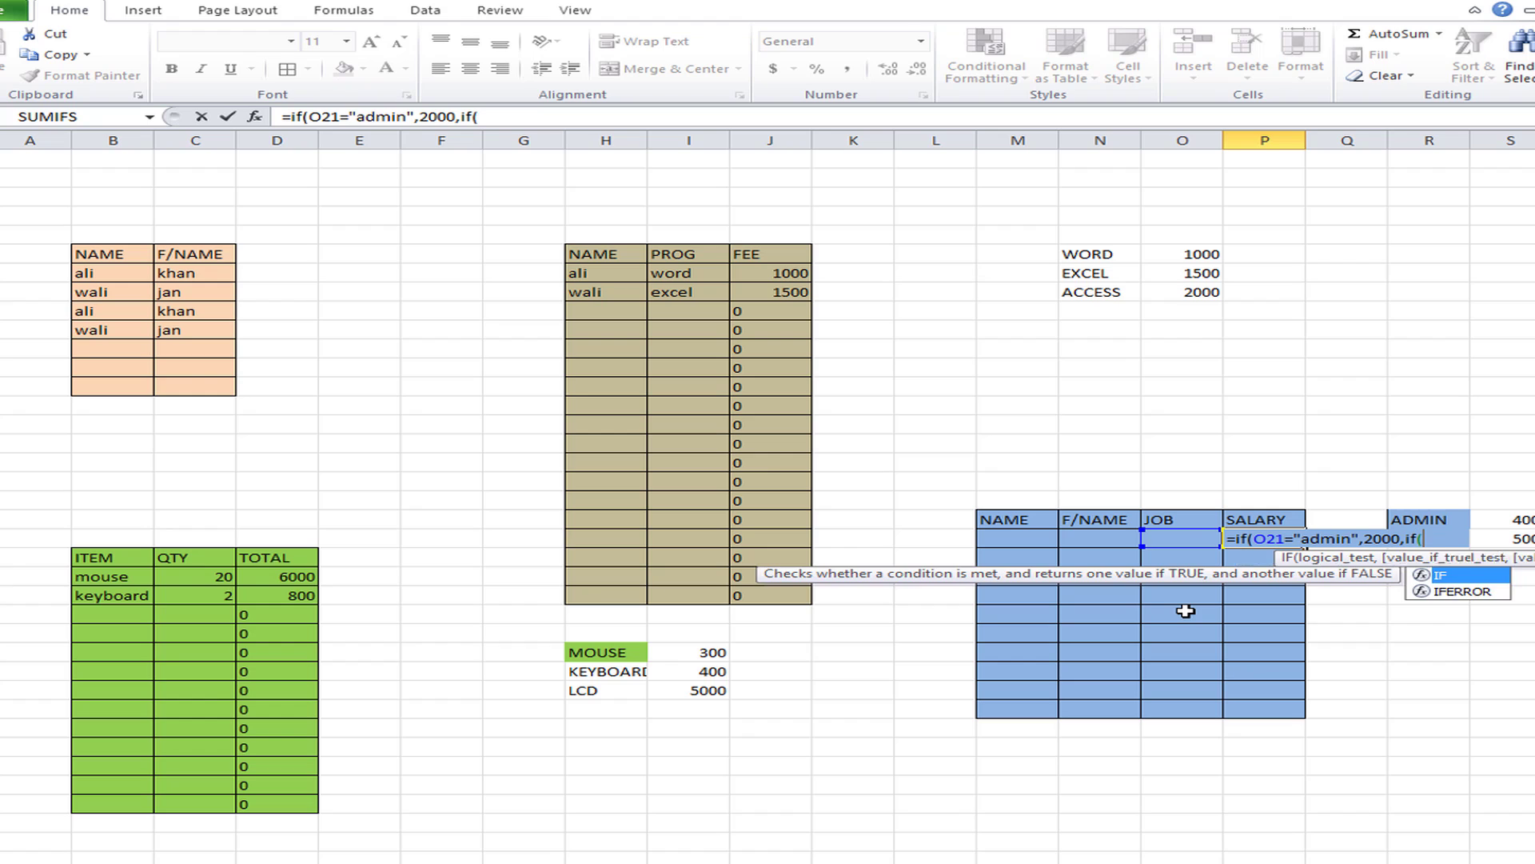
type("(")
left_click(1168, 537)
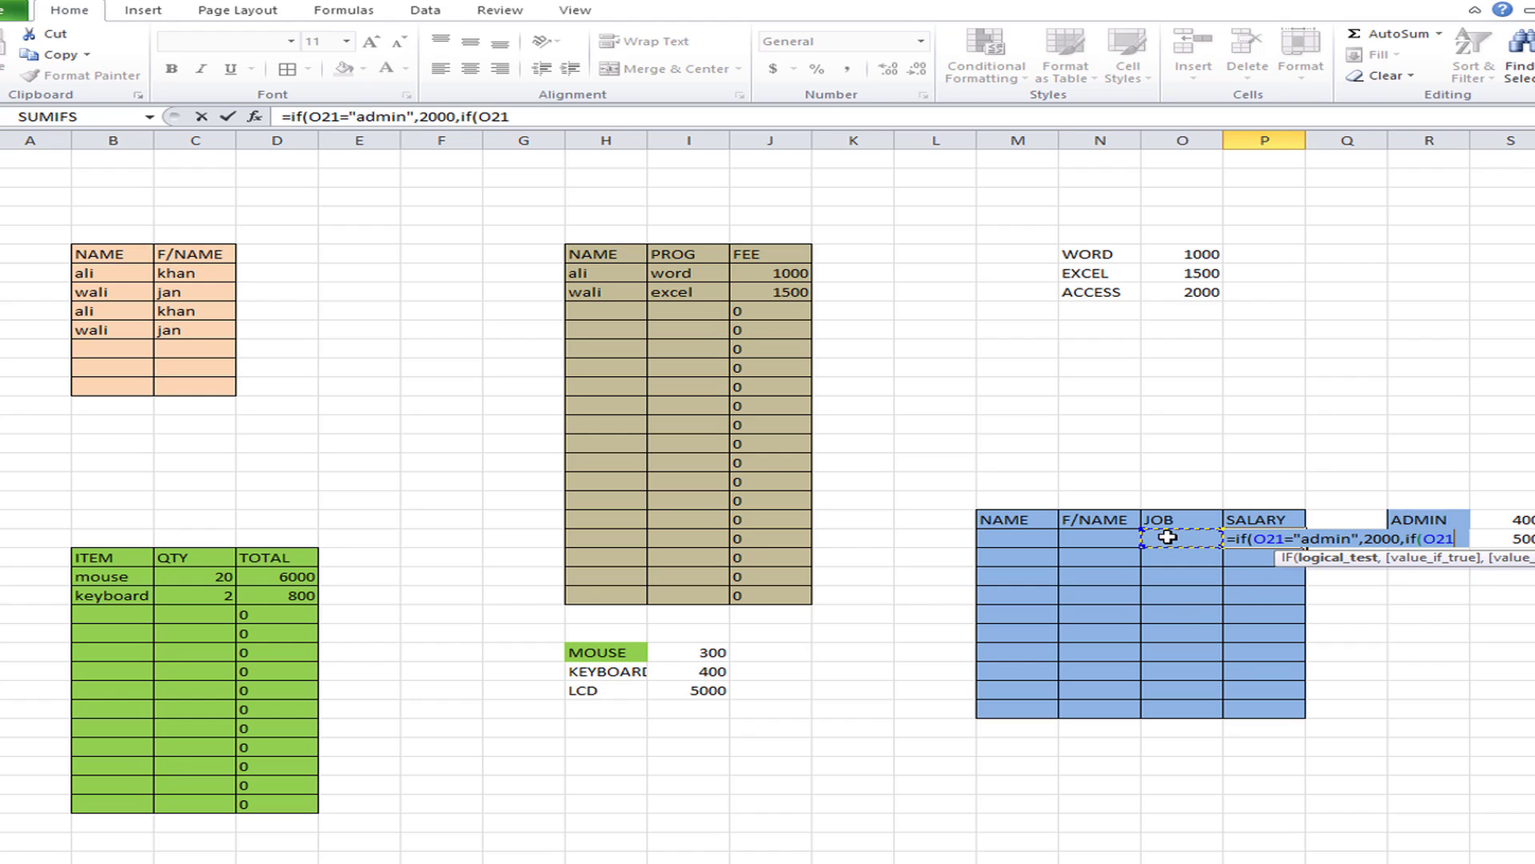
type("=\"")
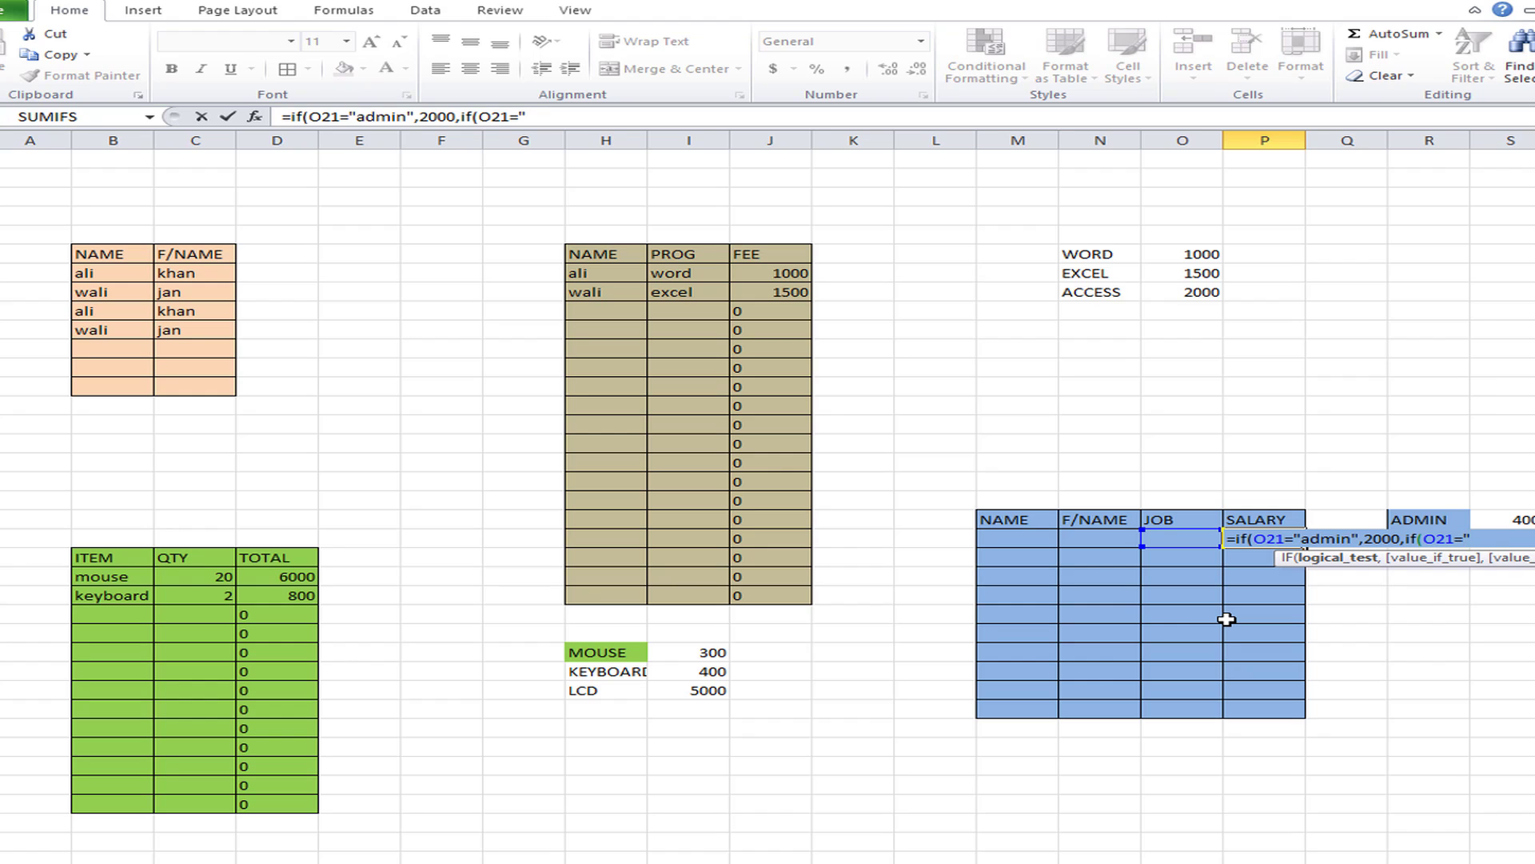
type("manger\",")
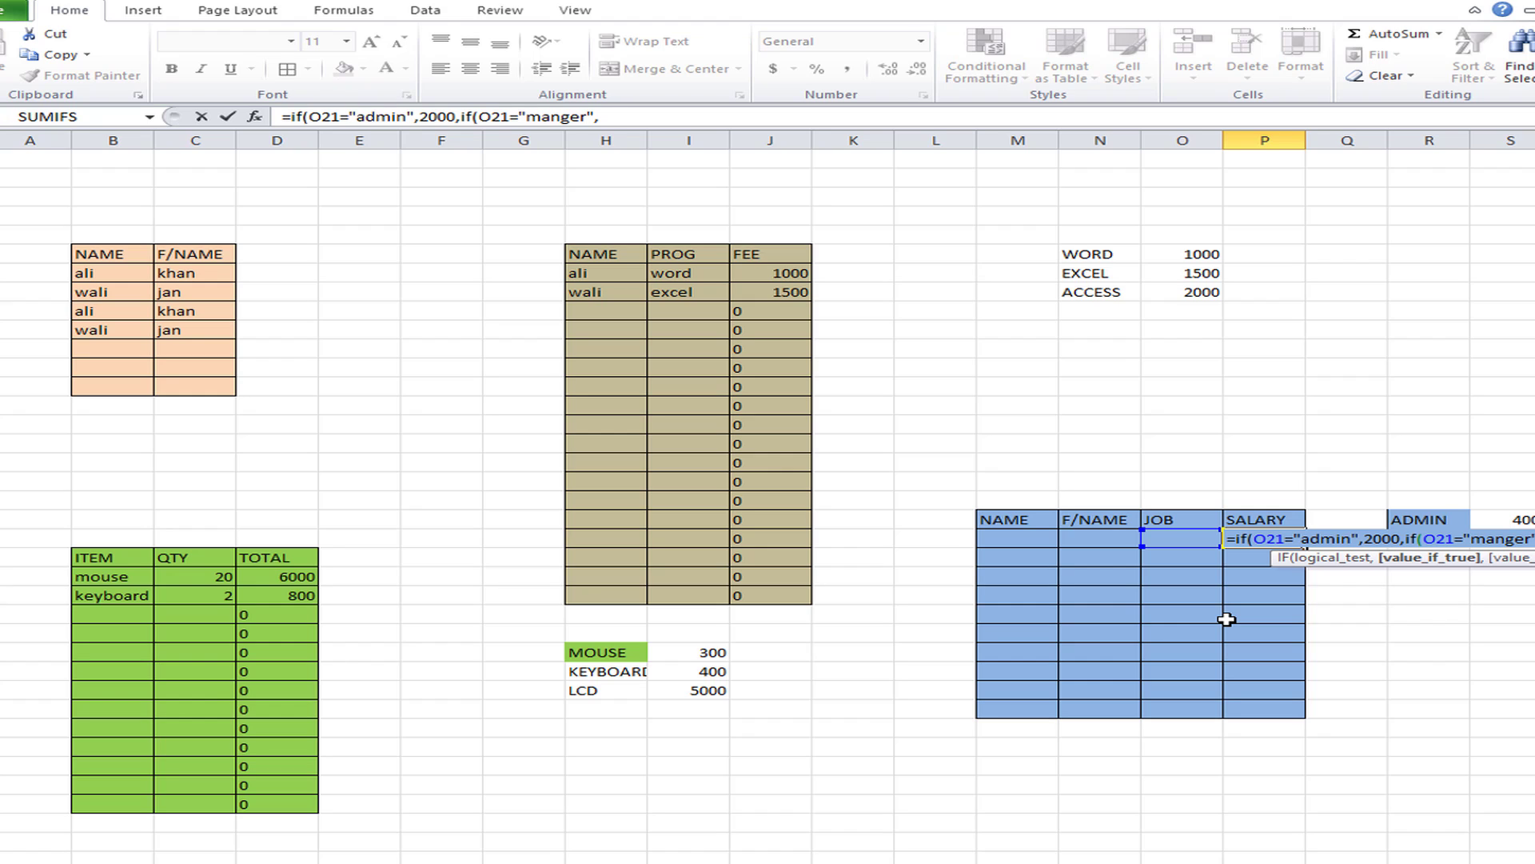
type("4000")
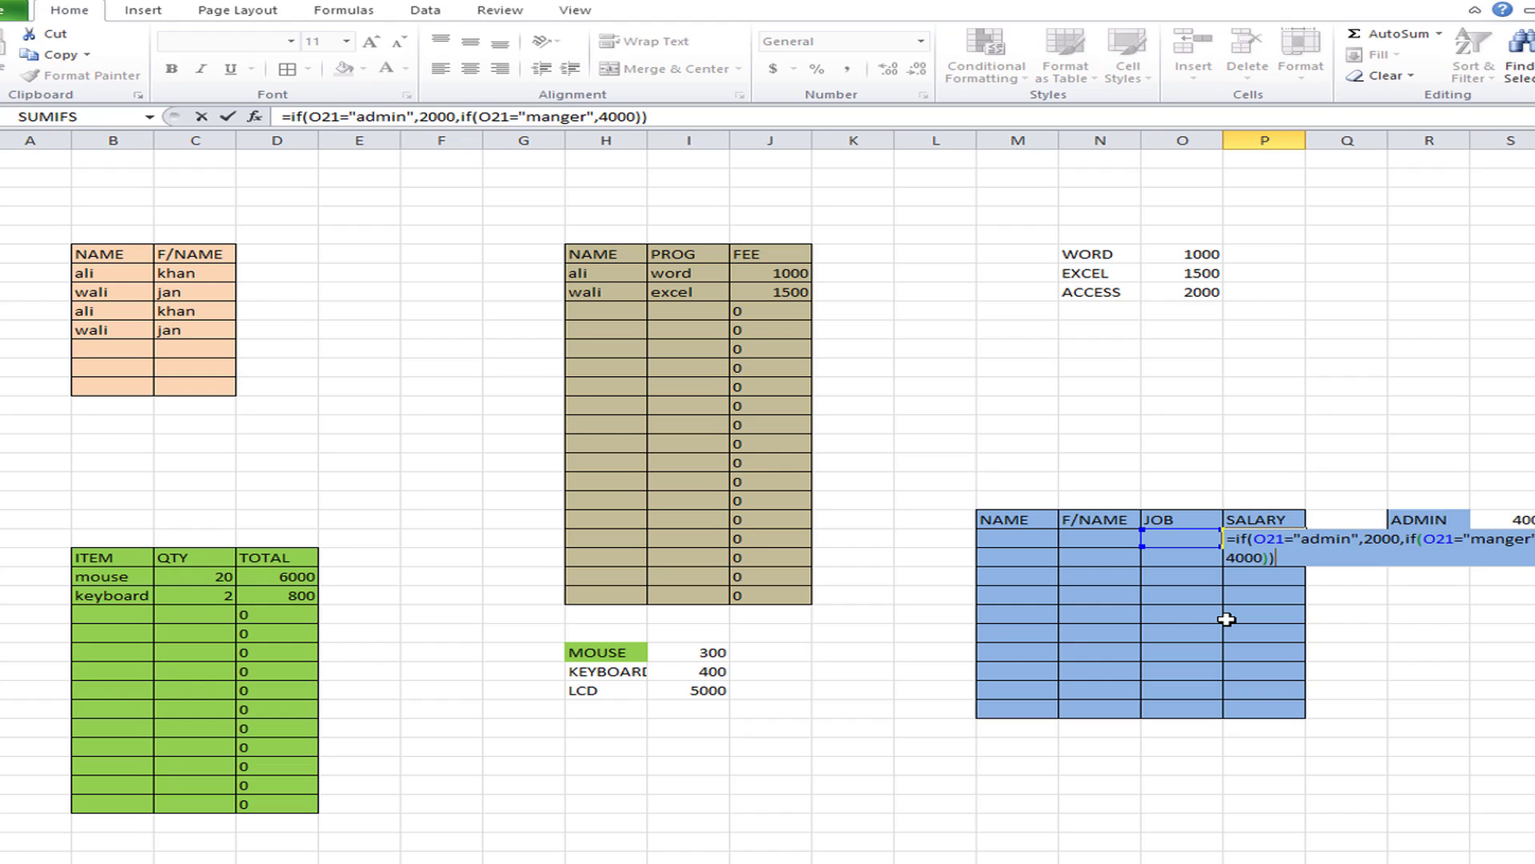
key("Return")
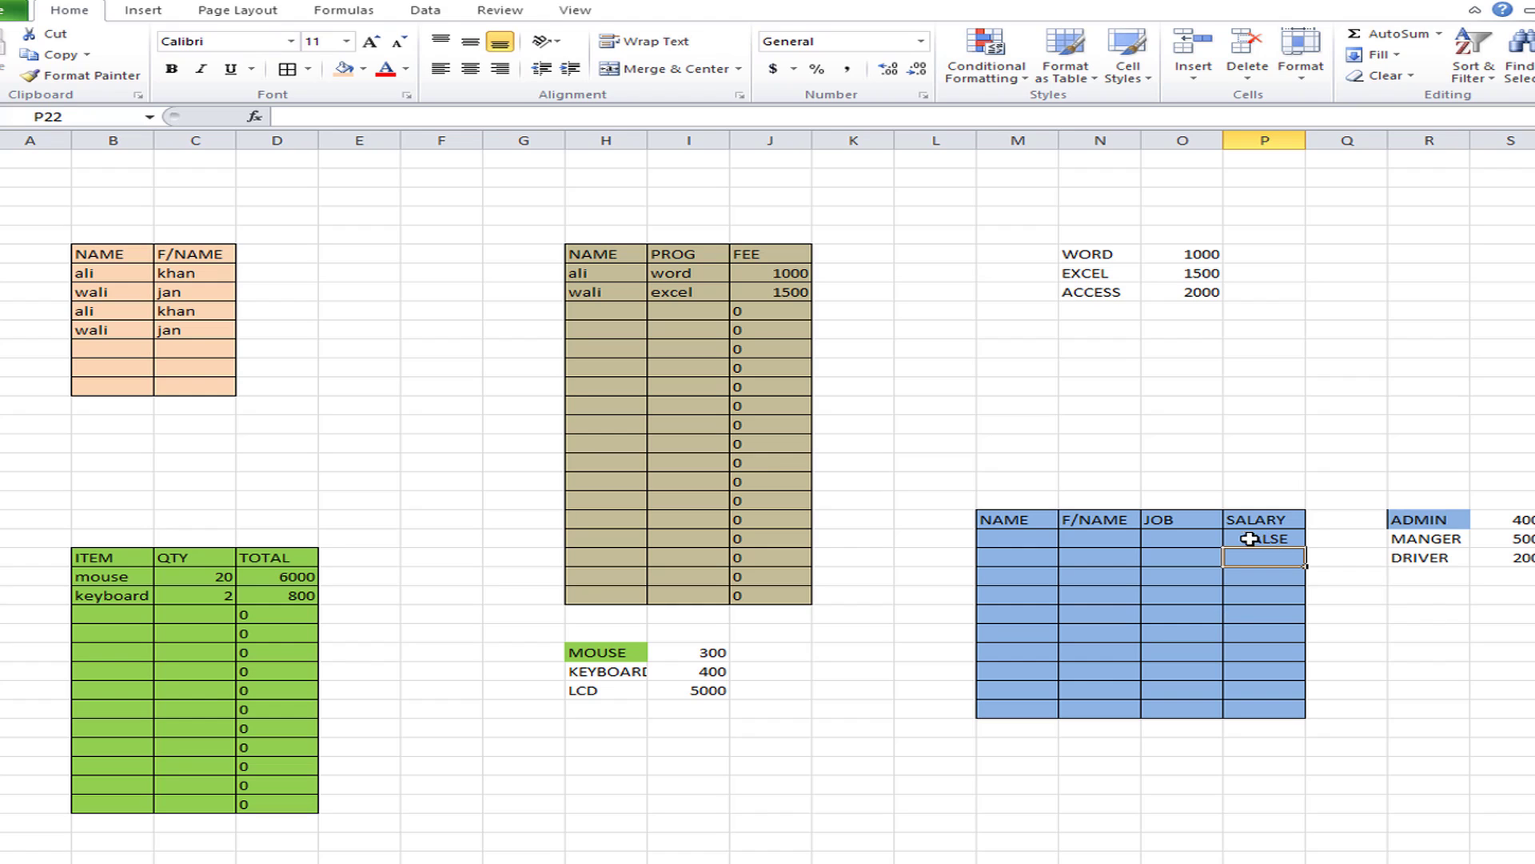
- Fill P21's salary formula down the SALARY column to P30
double_click(1014, 540)
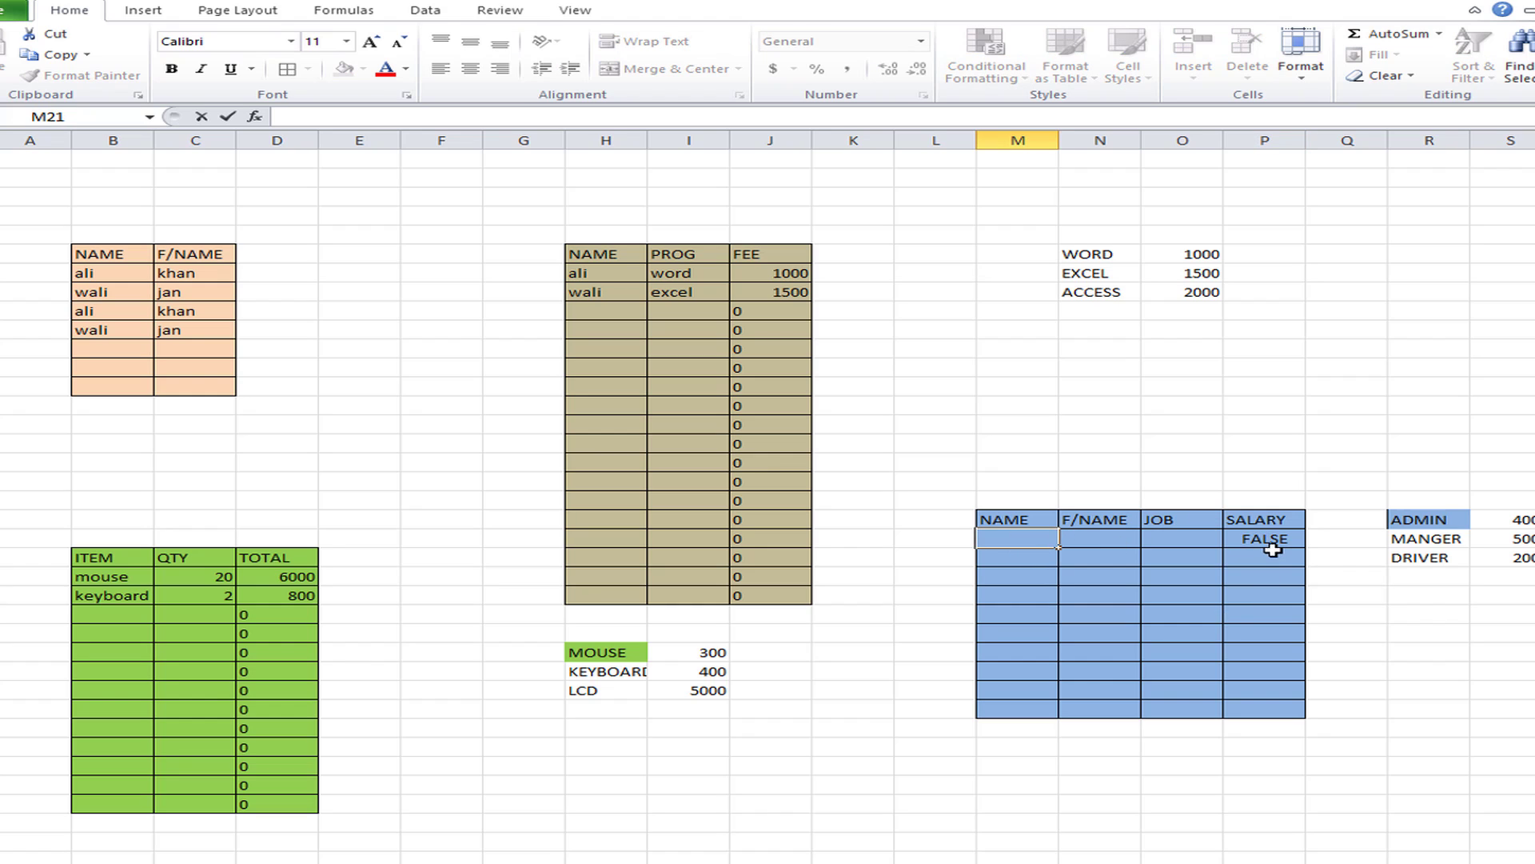
left_click_drag(1264, 540, 1272, 705)
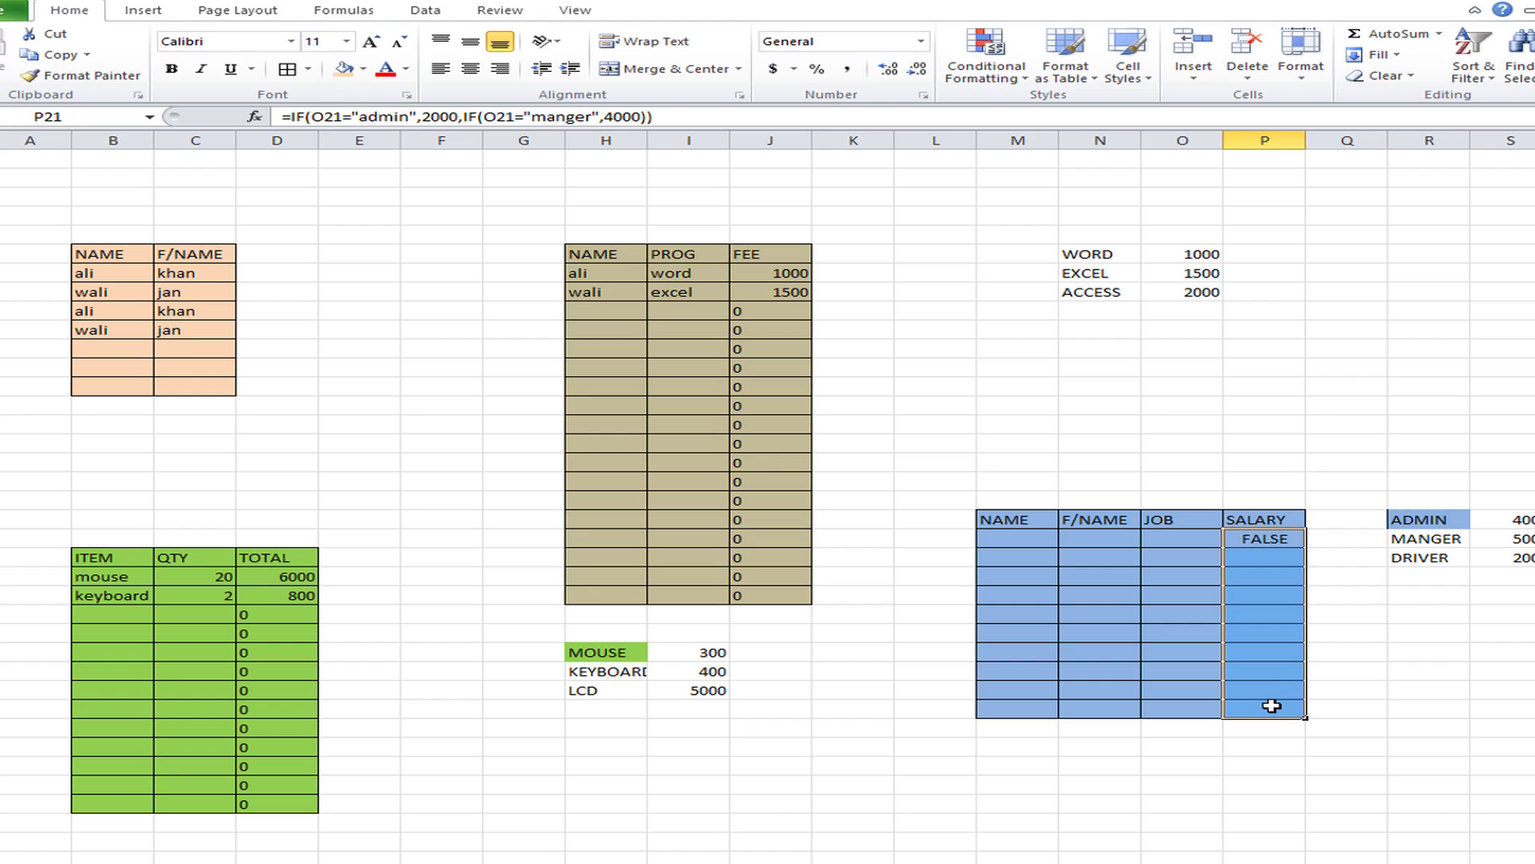
key("ctrl+d")
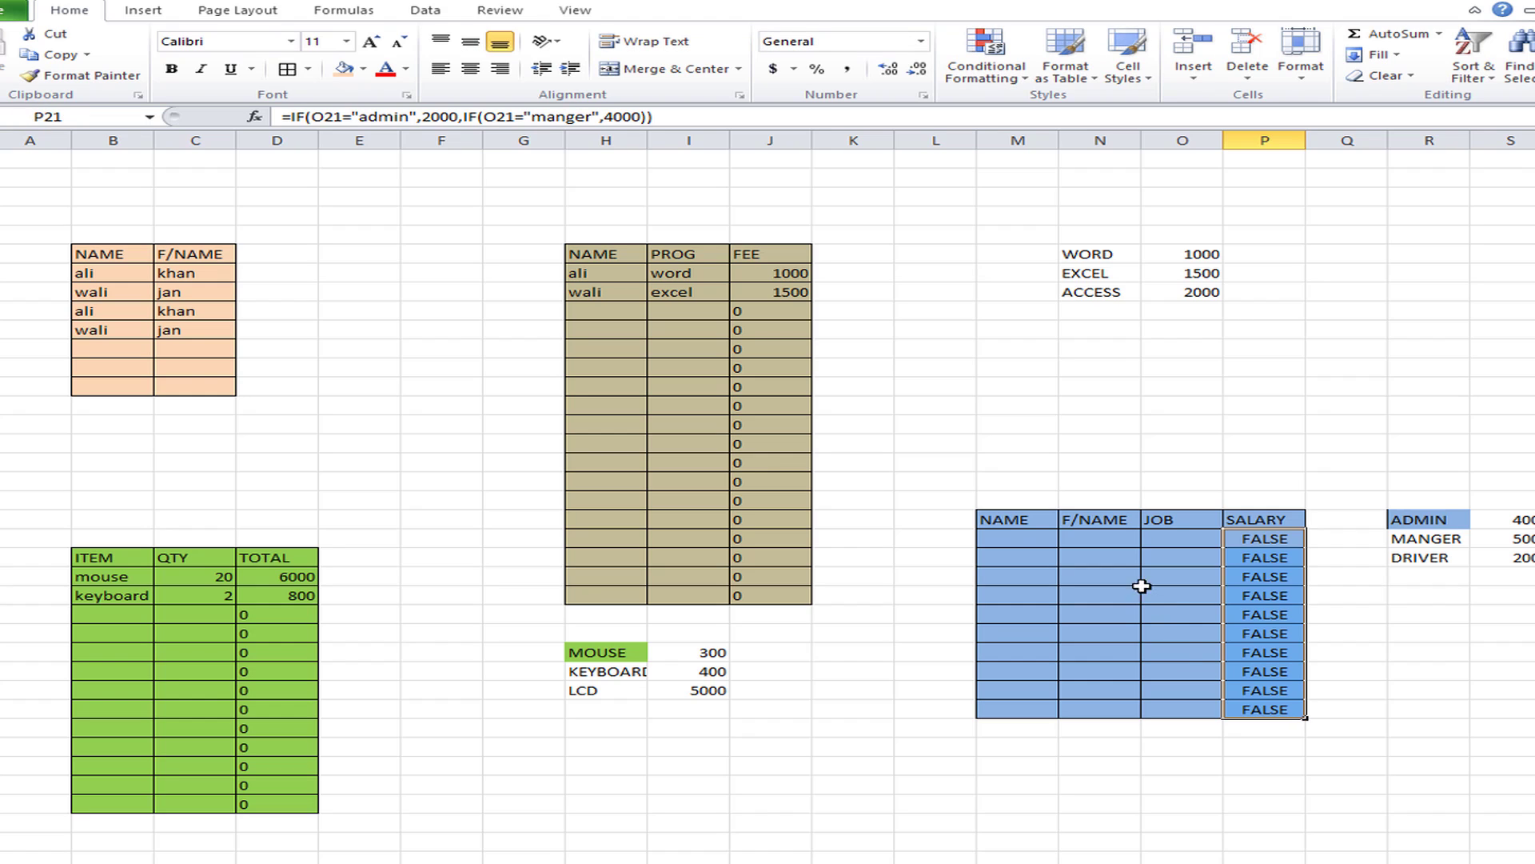
- Enter a person's first name, the father's name and the job admin in row 21 of the salary table
left_click(1012, 540)
type("a")
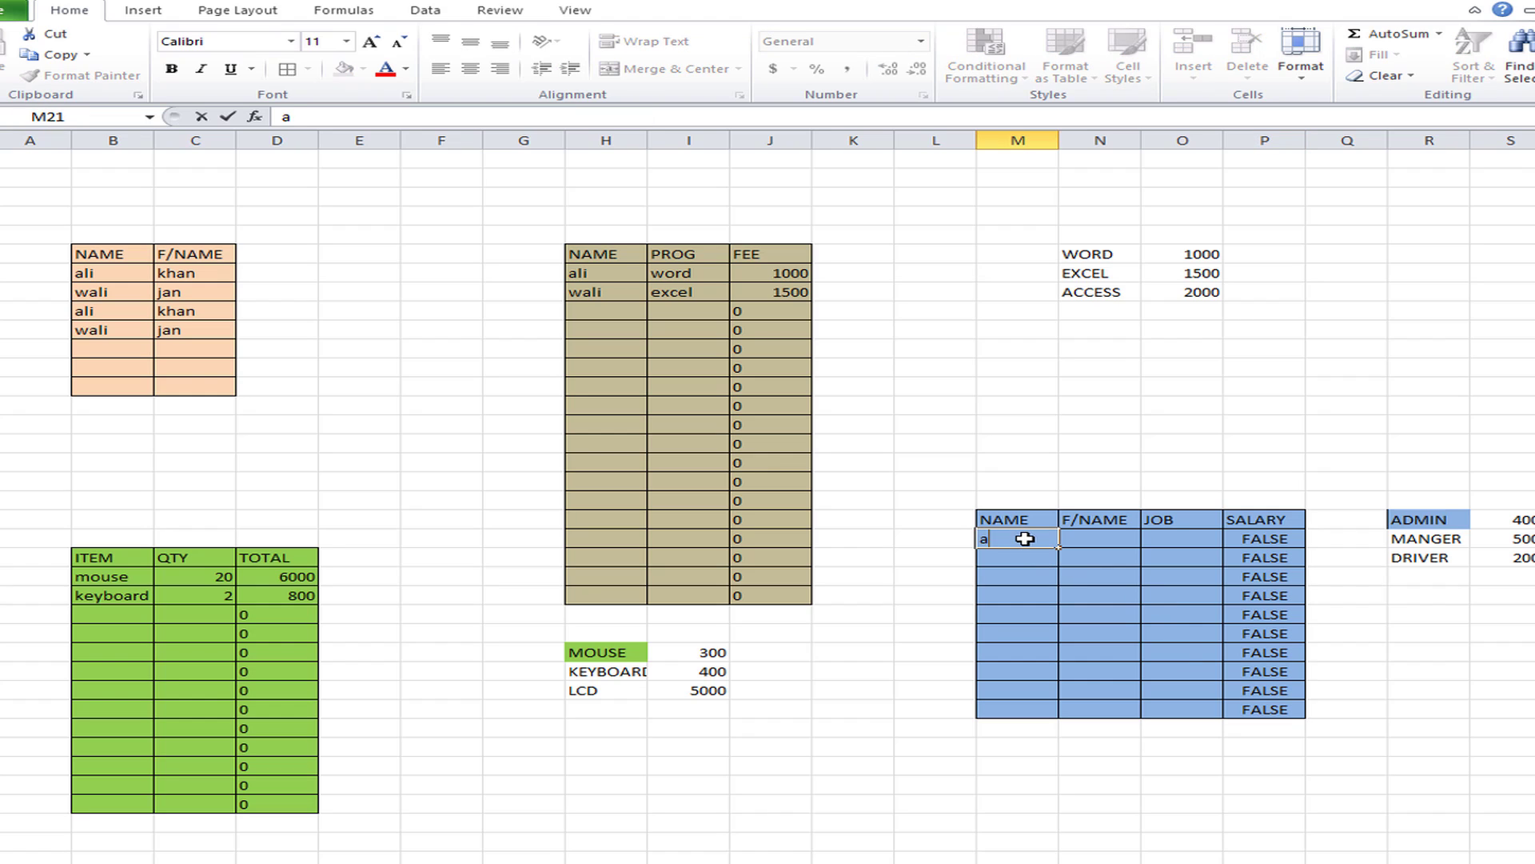
type("li")
key("Tab")
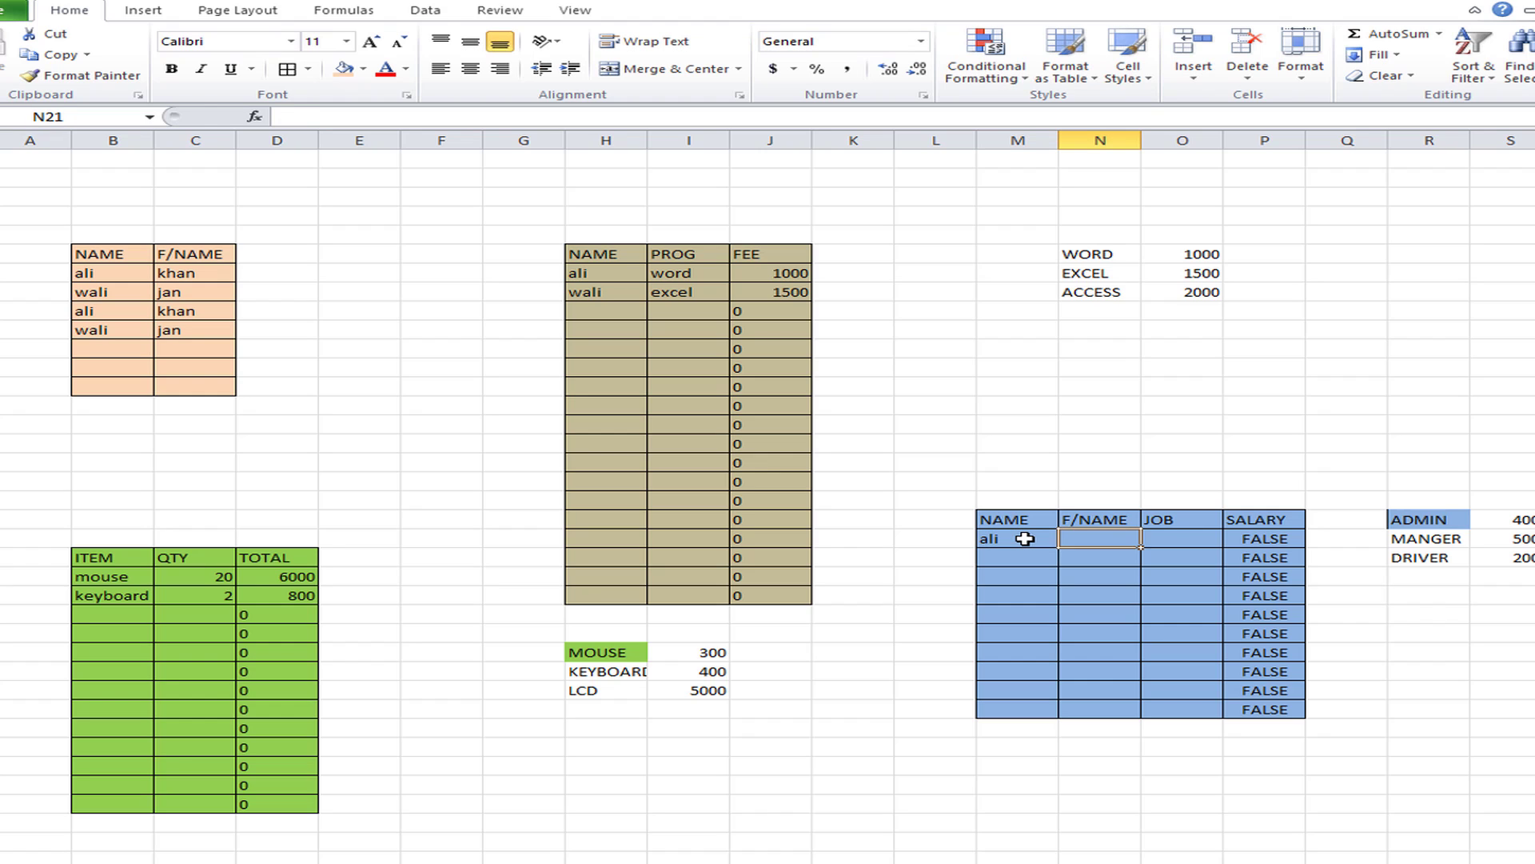
type("khan")
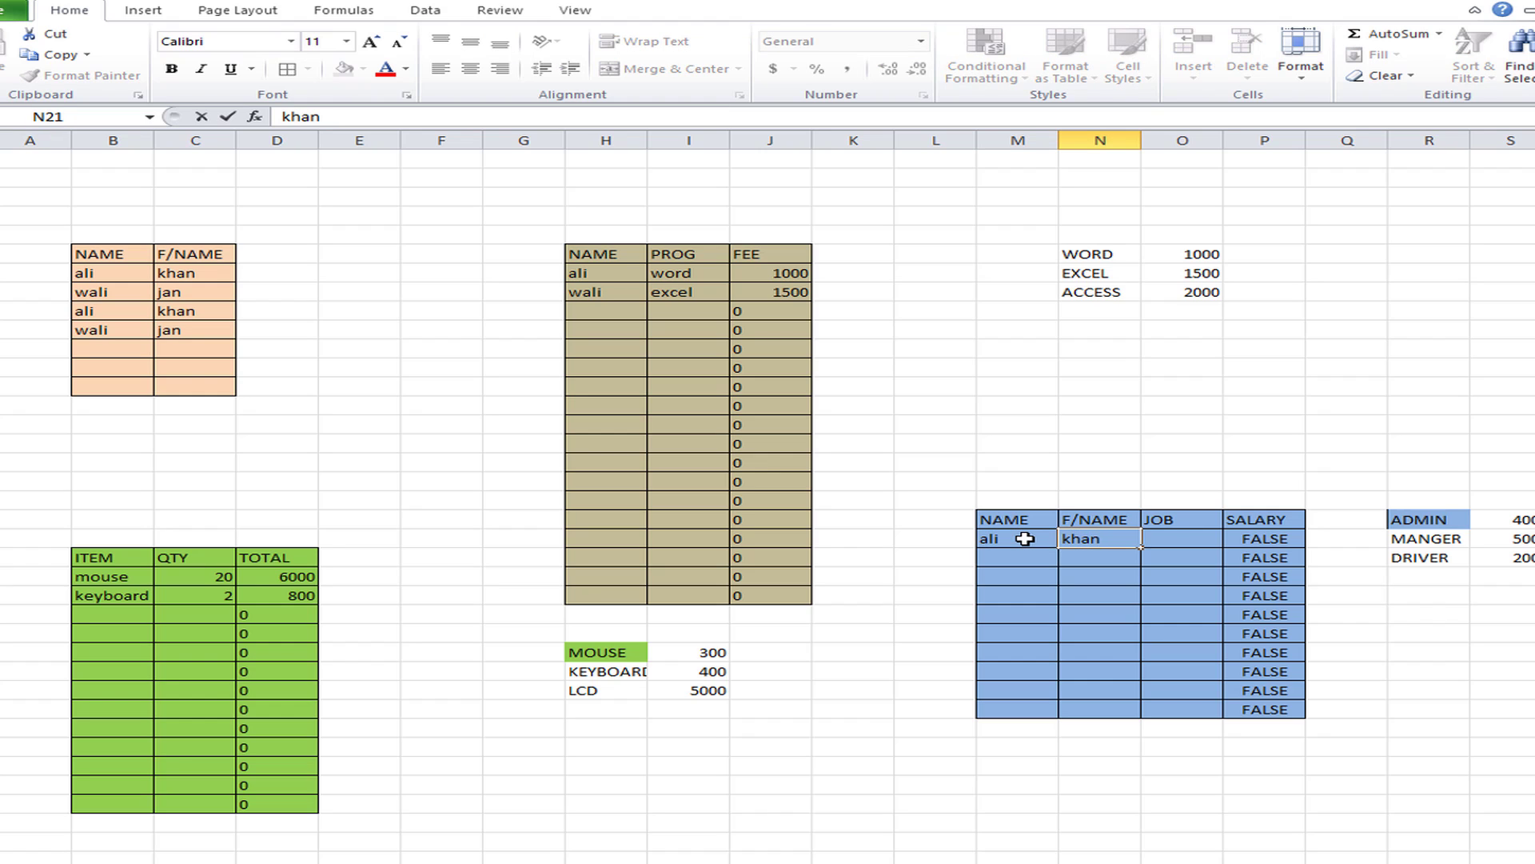
key("Tab")
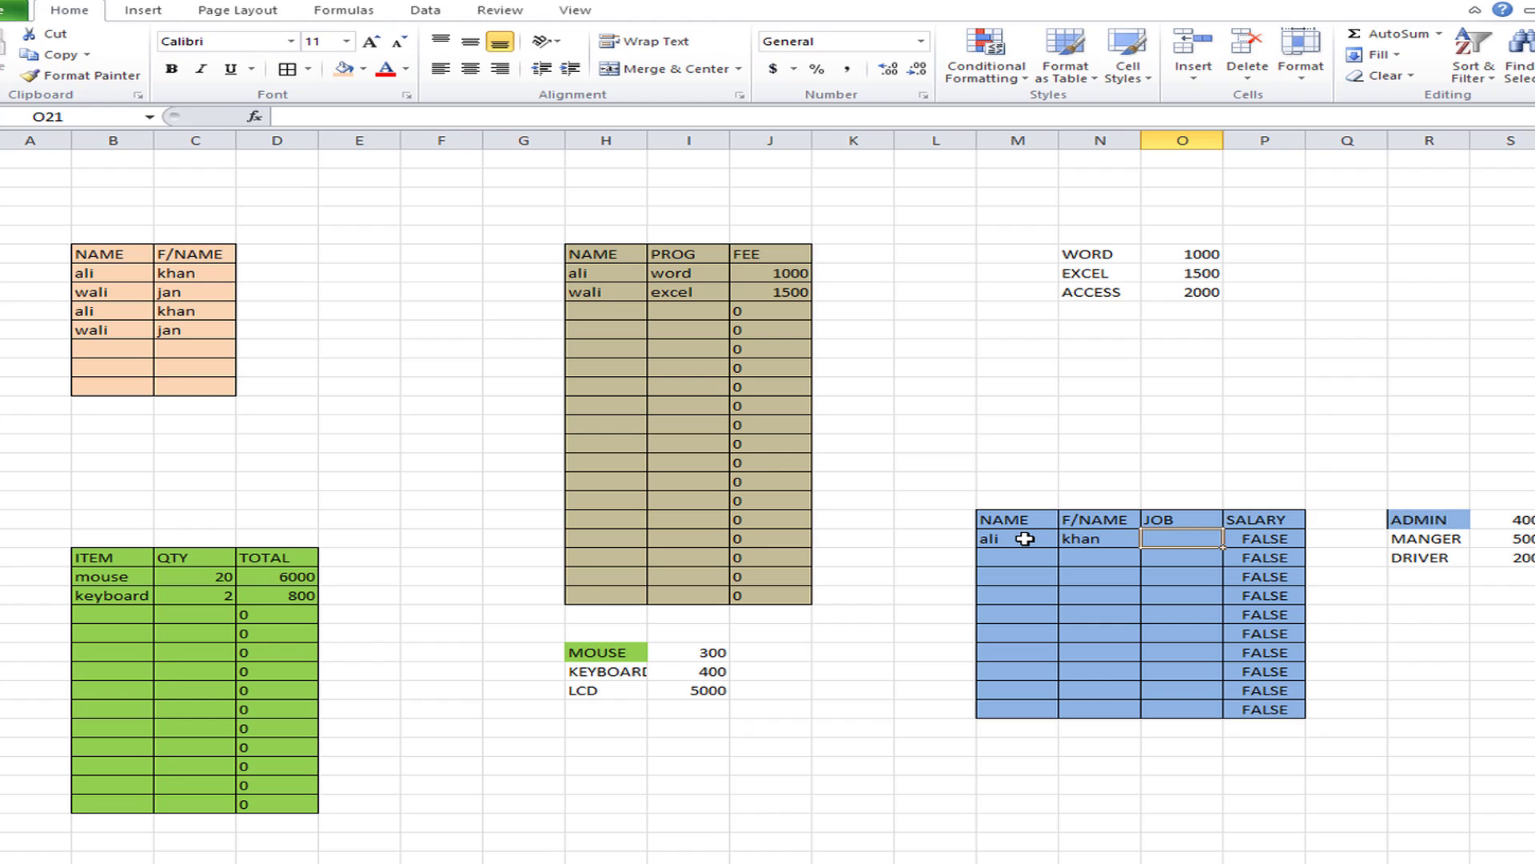
type("admin")
key("Return")
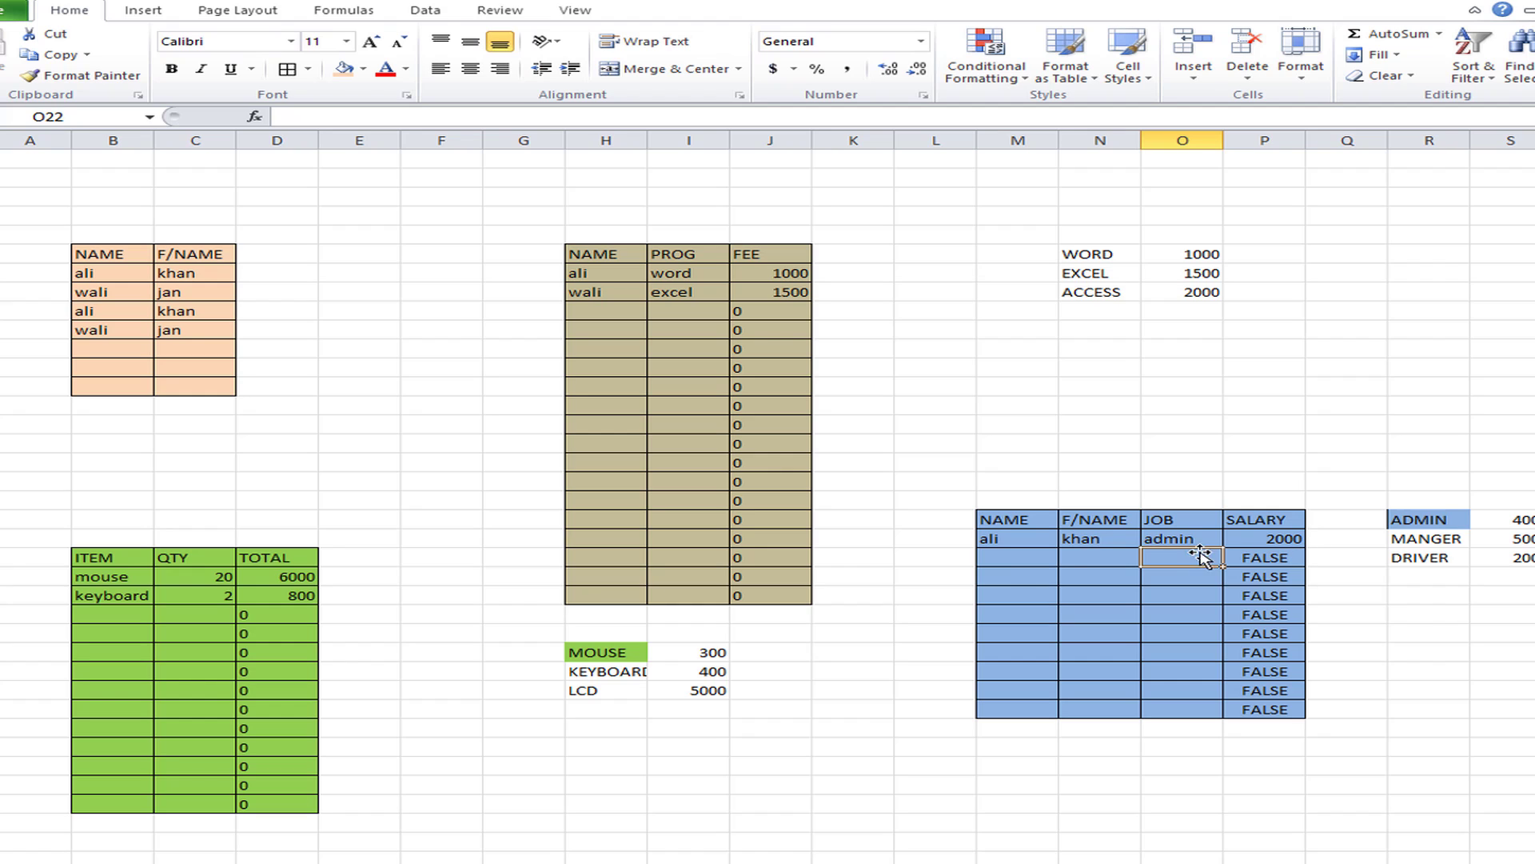
- Enter another person's first name and the job manger in row 22 of the salary table, and check that row's salary formula
left_click(1004, 562)
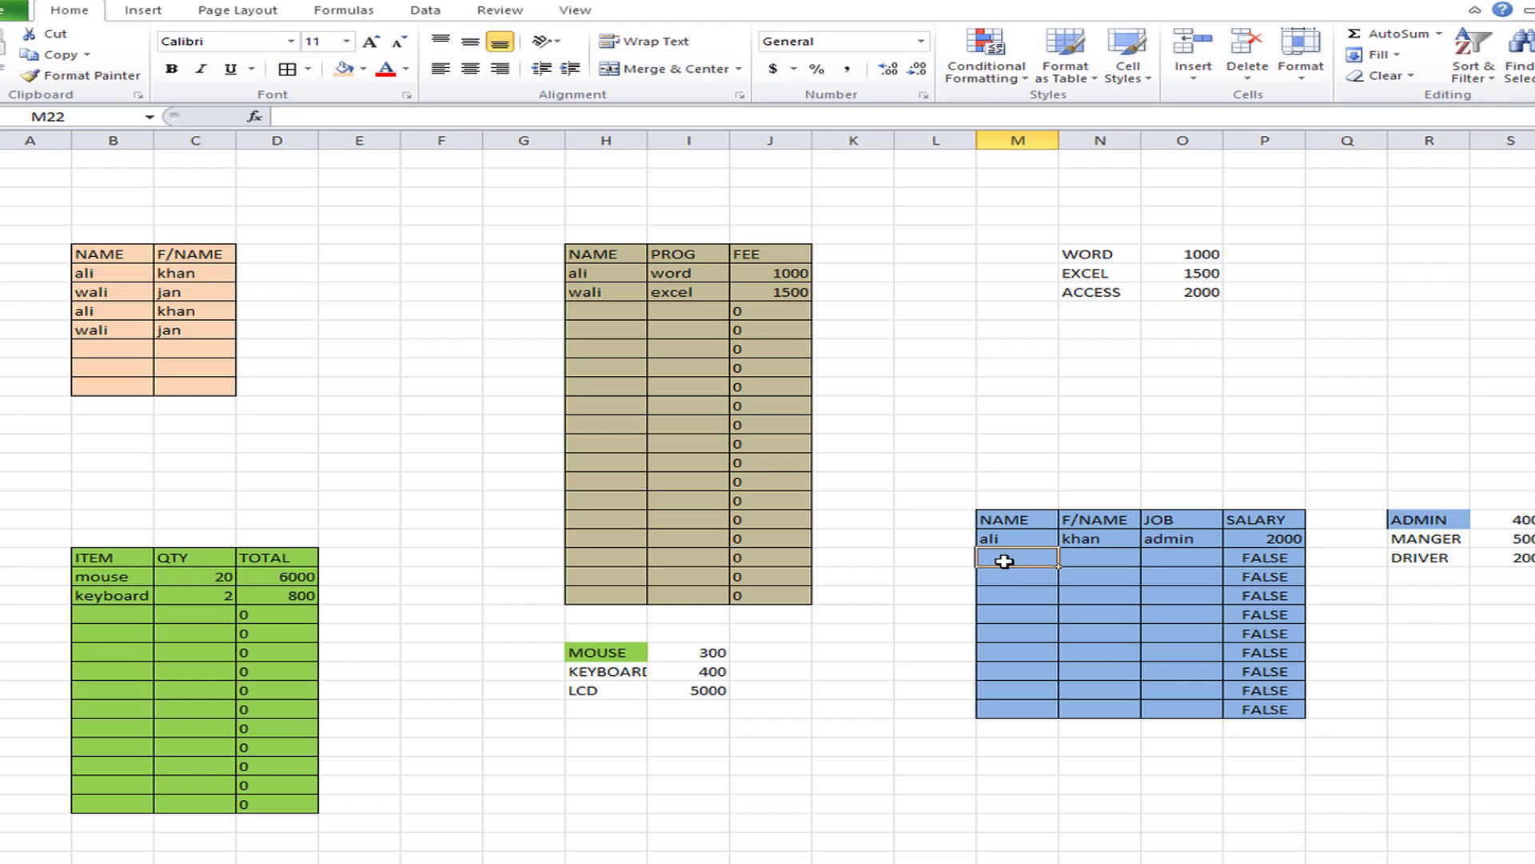
type("wlai")
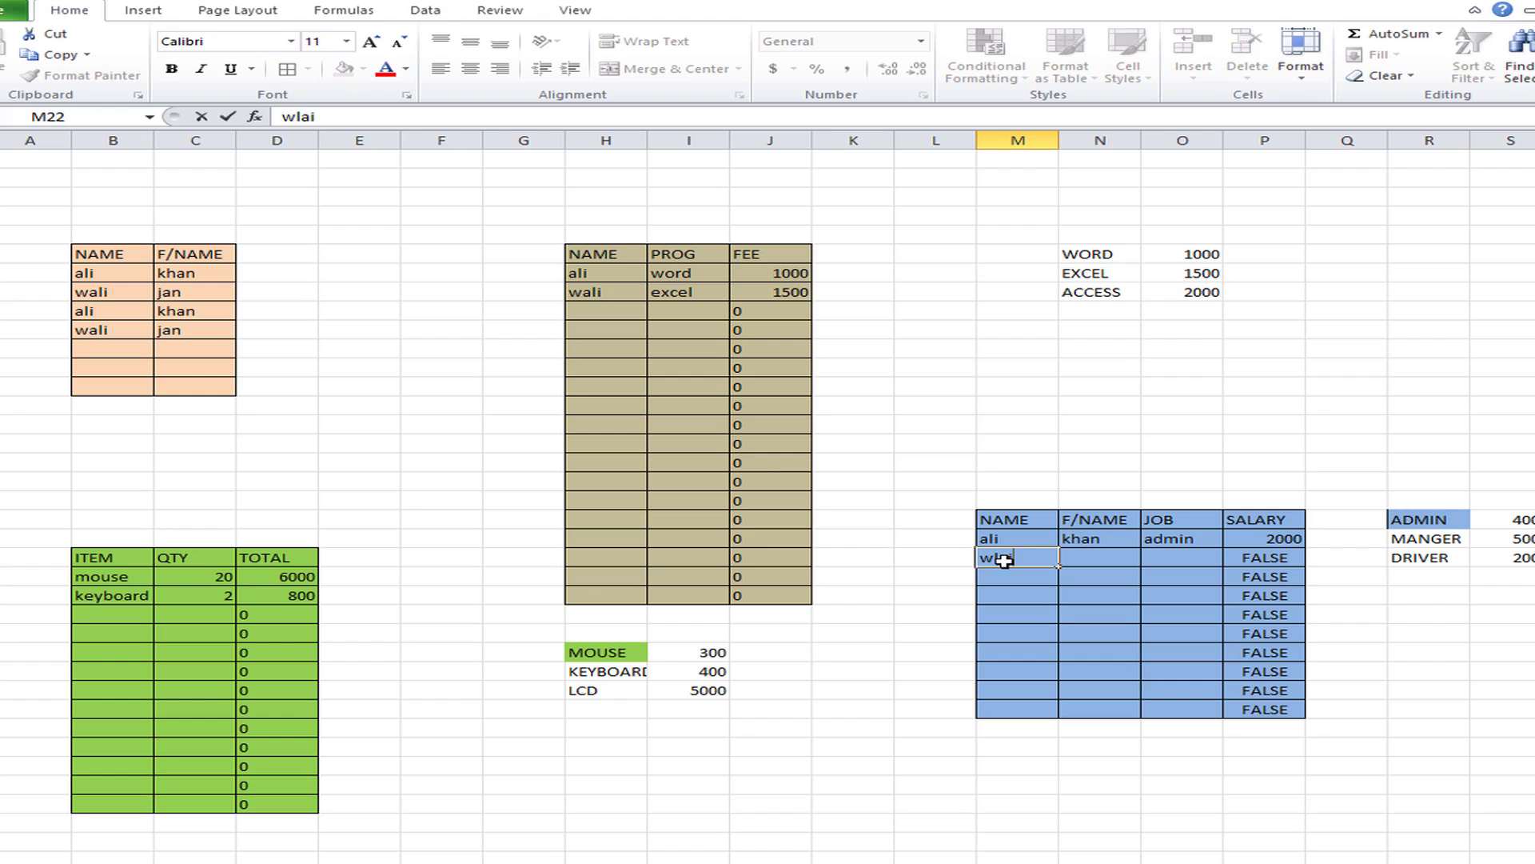
key("BackSpace")
key("BackSpace")
key("Tab")
key("Tab")
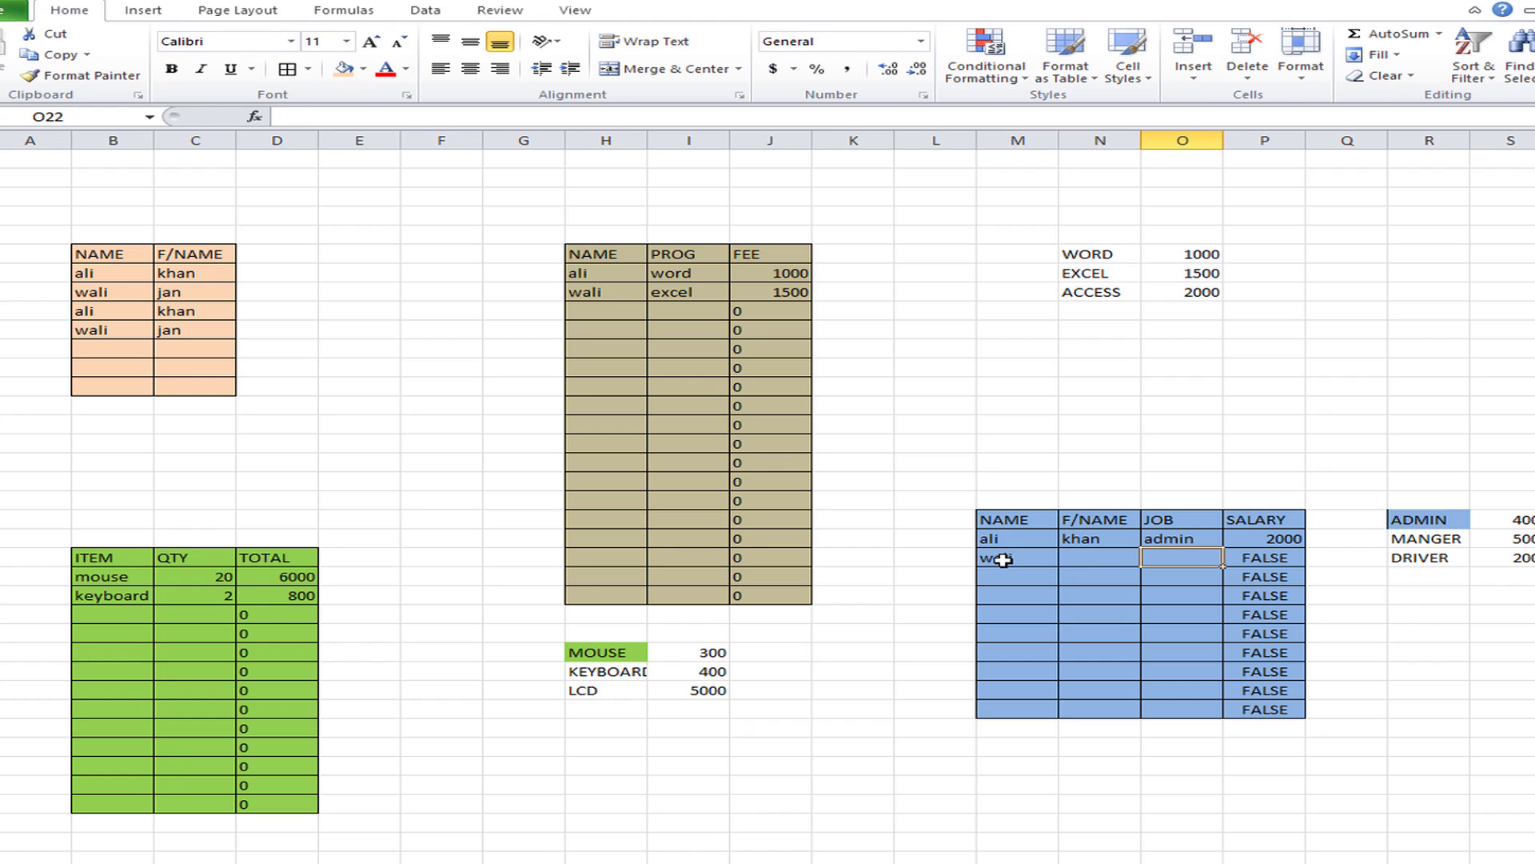
type("manger")
key("Return")
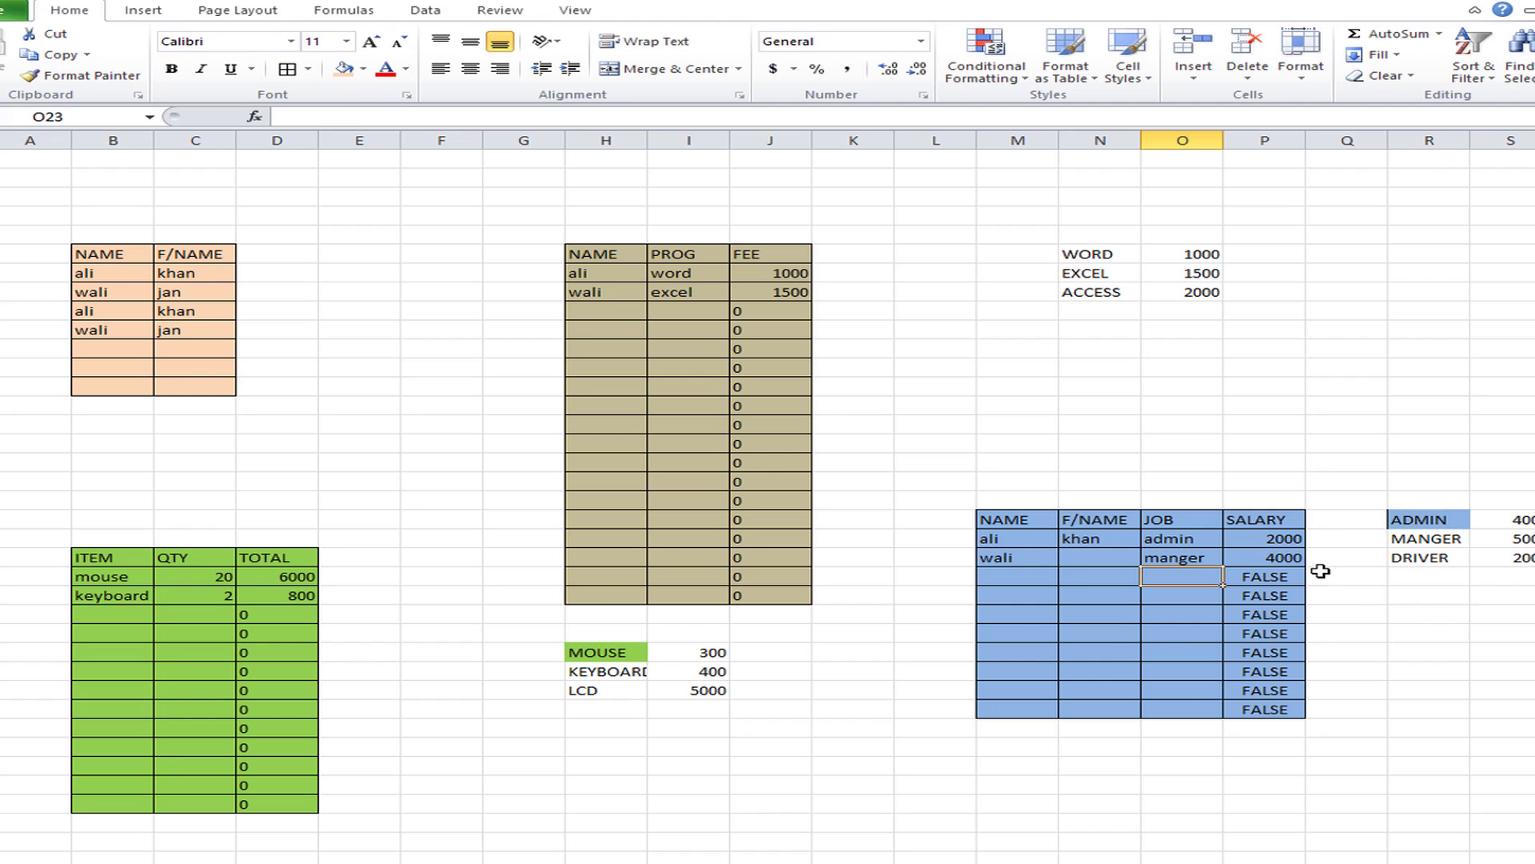
left_click(1260, 559)
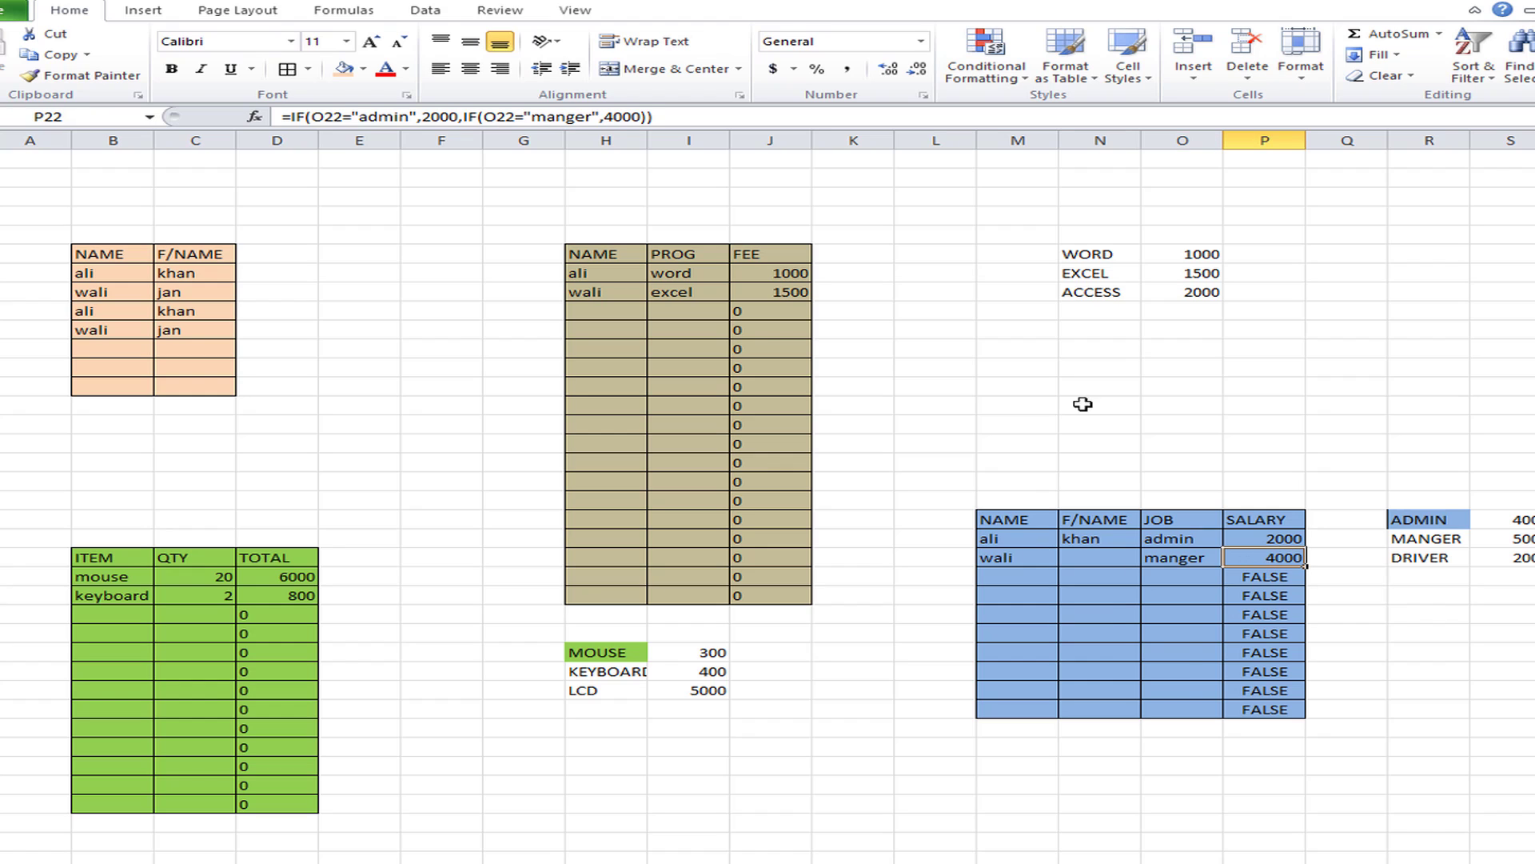